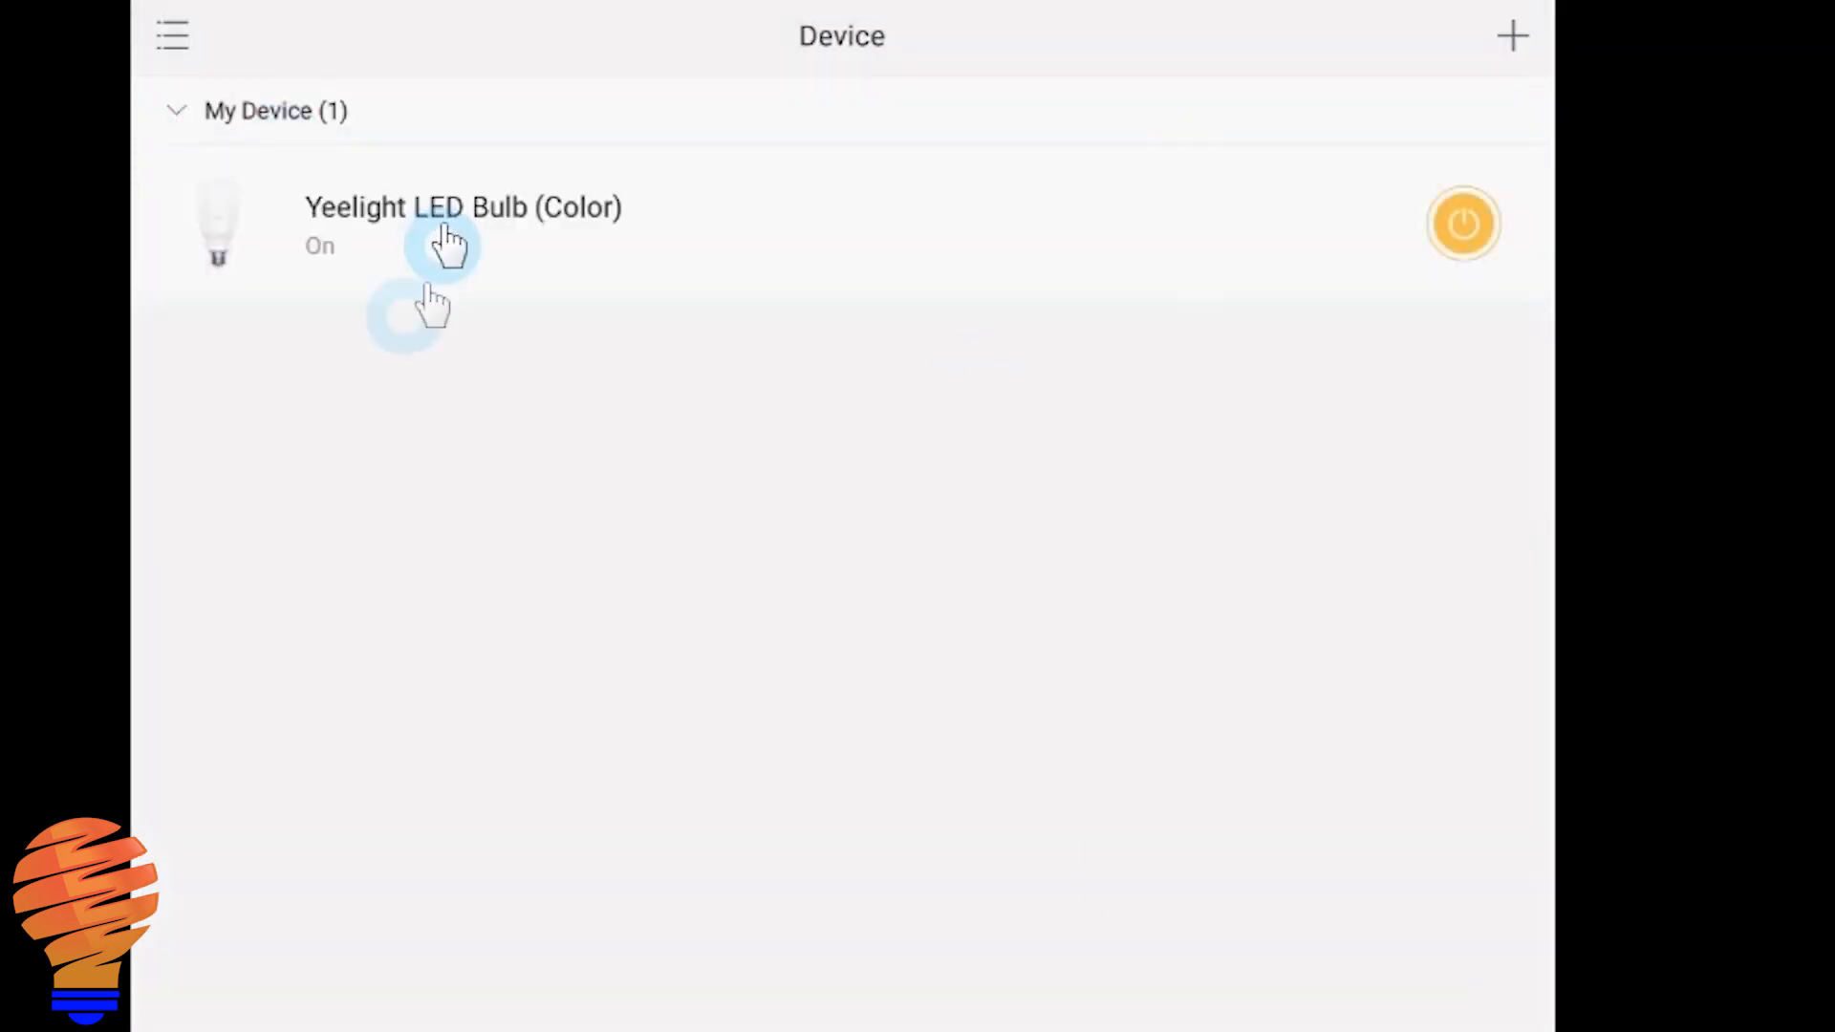
Step: Open the LED Bulb (Color) controls and try the Sunrise, Sunset and Night mode scenes
left_click(435, 255)
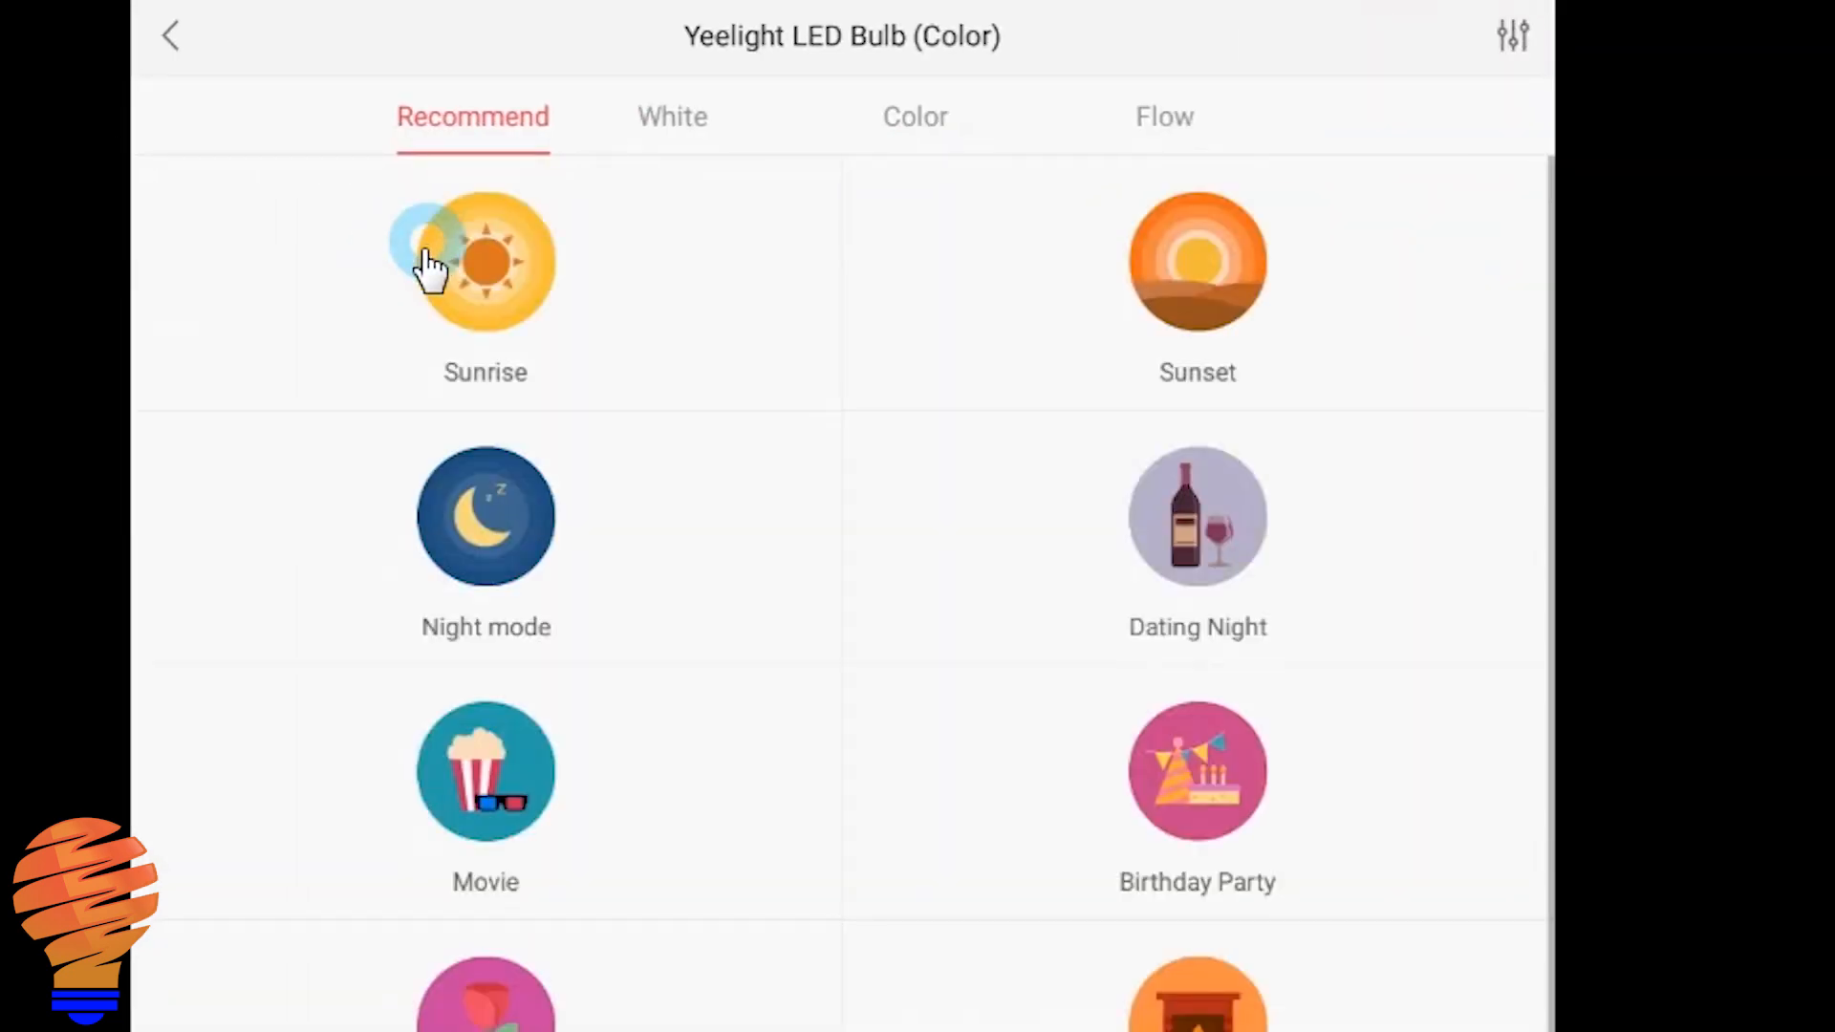
left_click(488, 273)
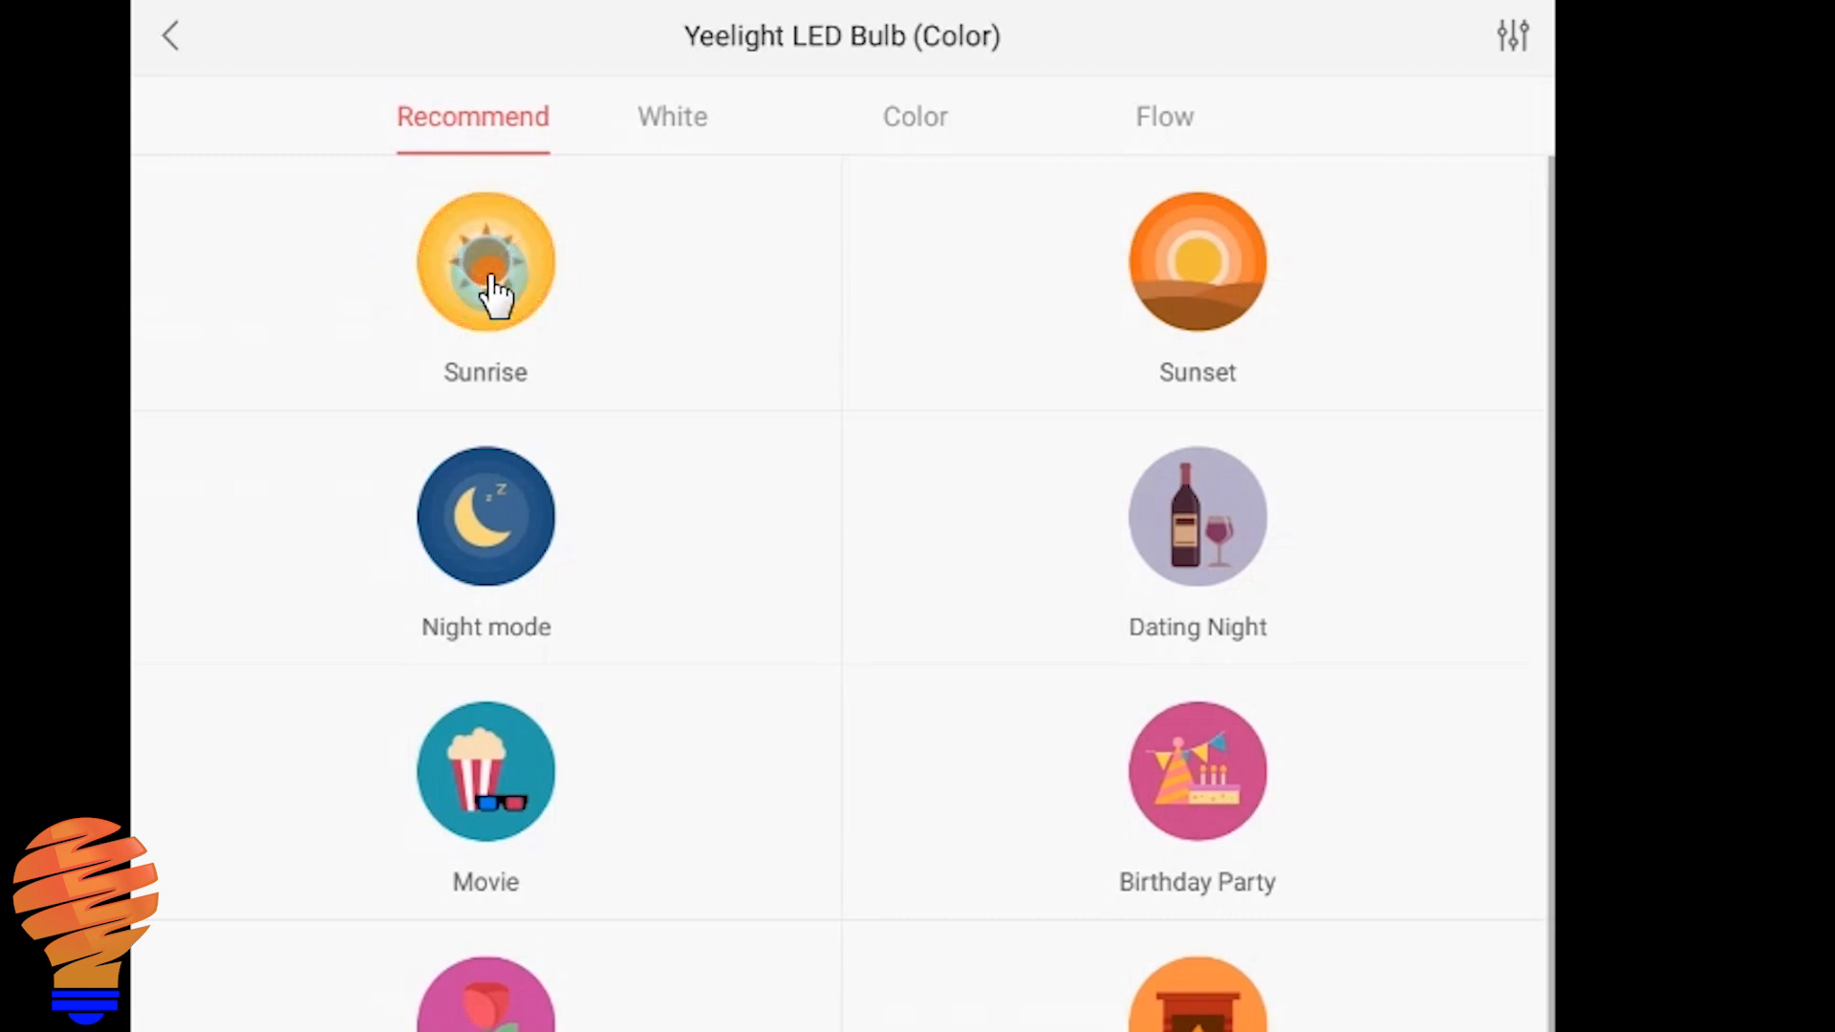
left_click(1206, 272)
left_click(492, 558)
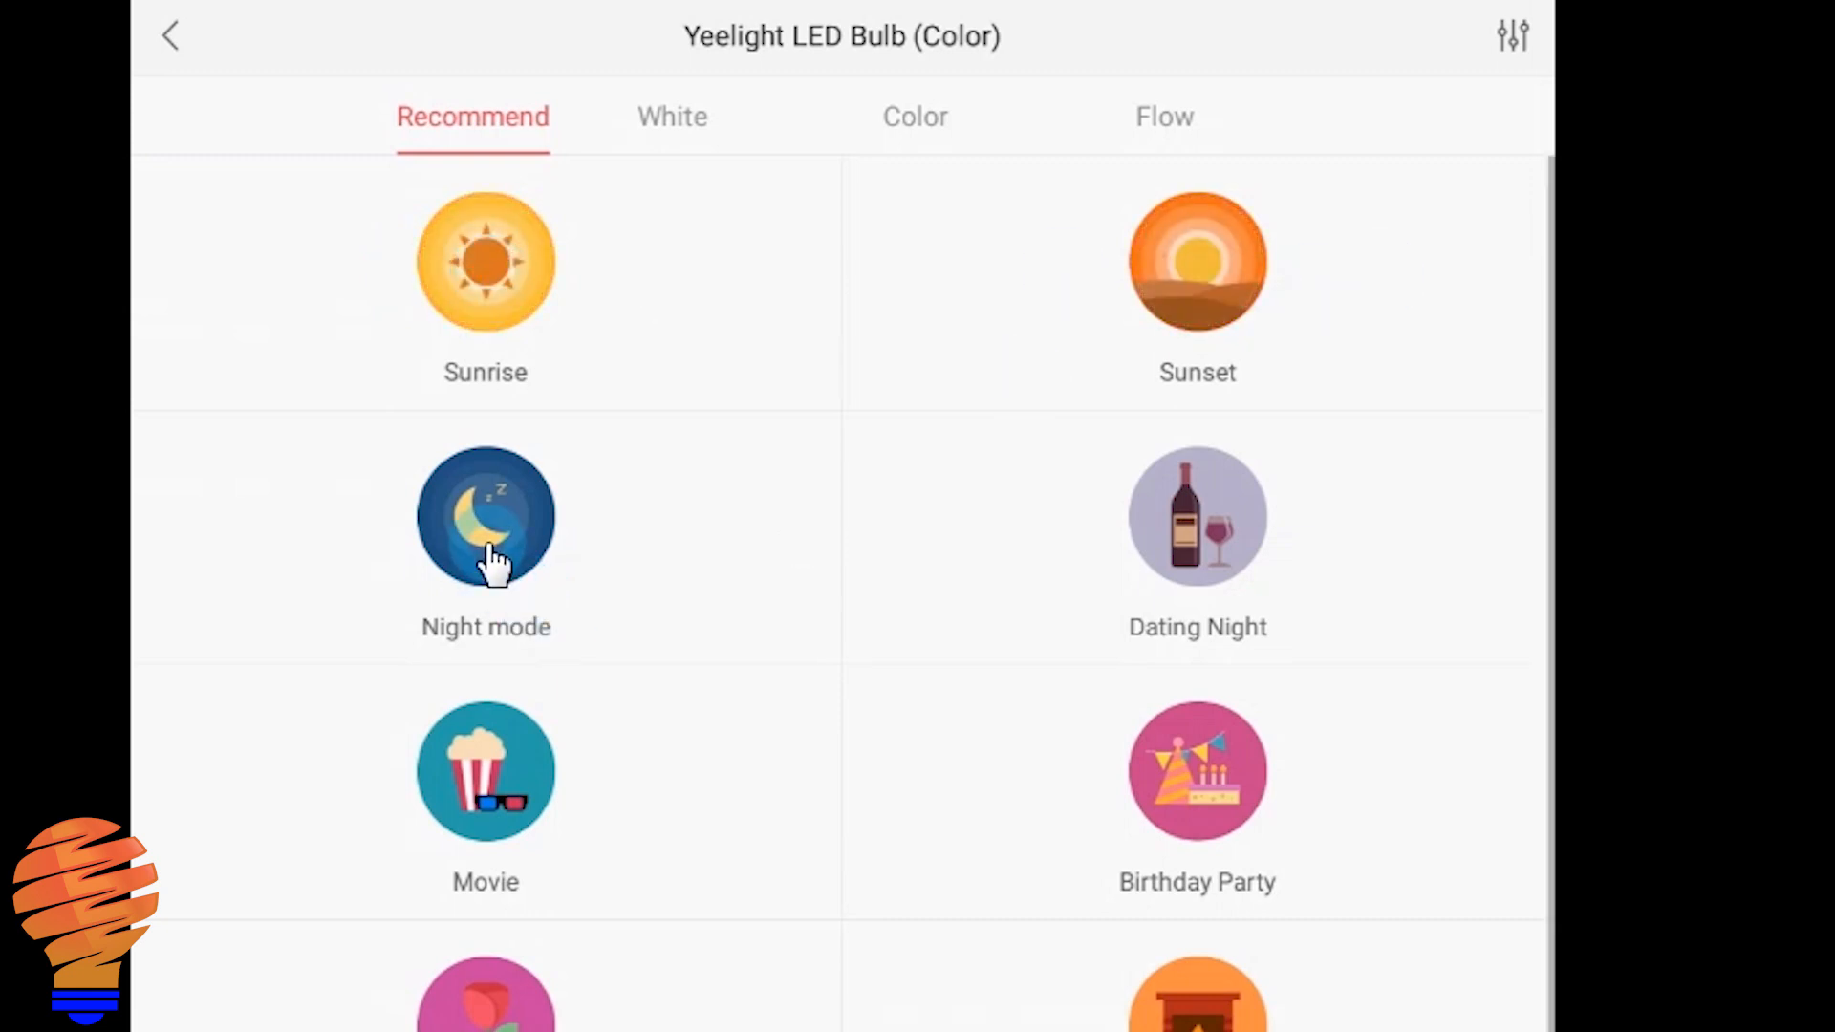
left_click(492, 559)
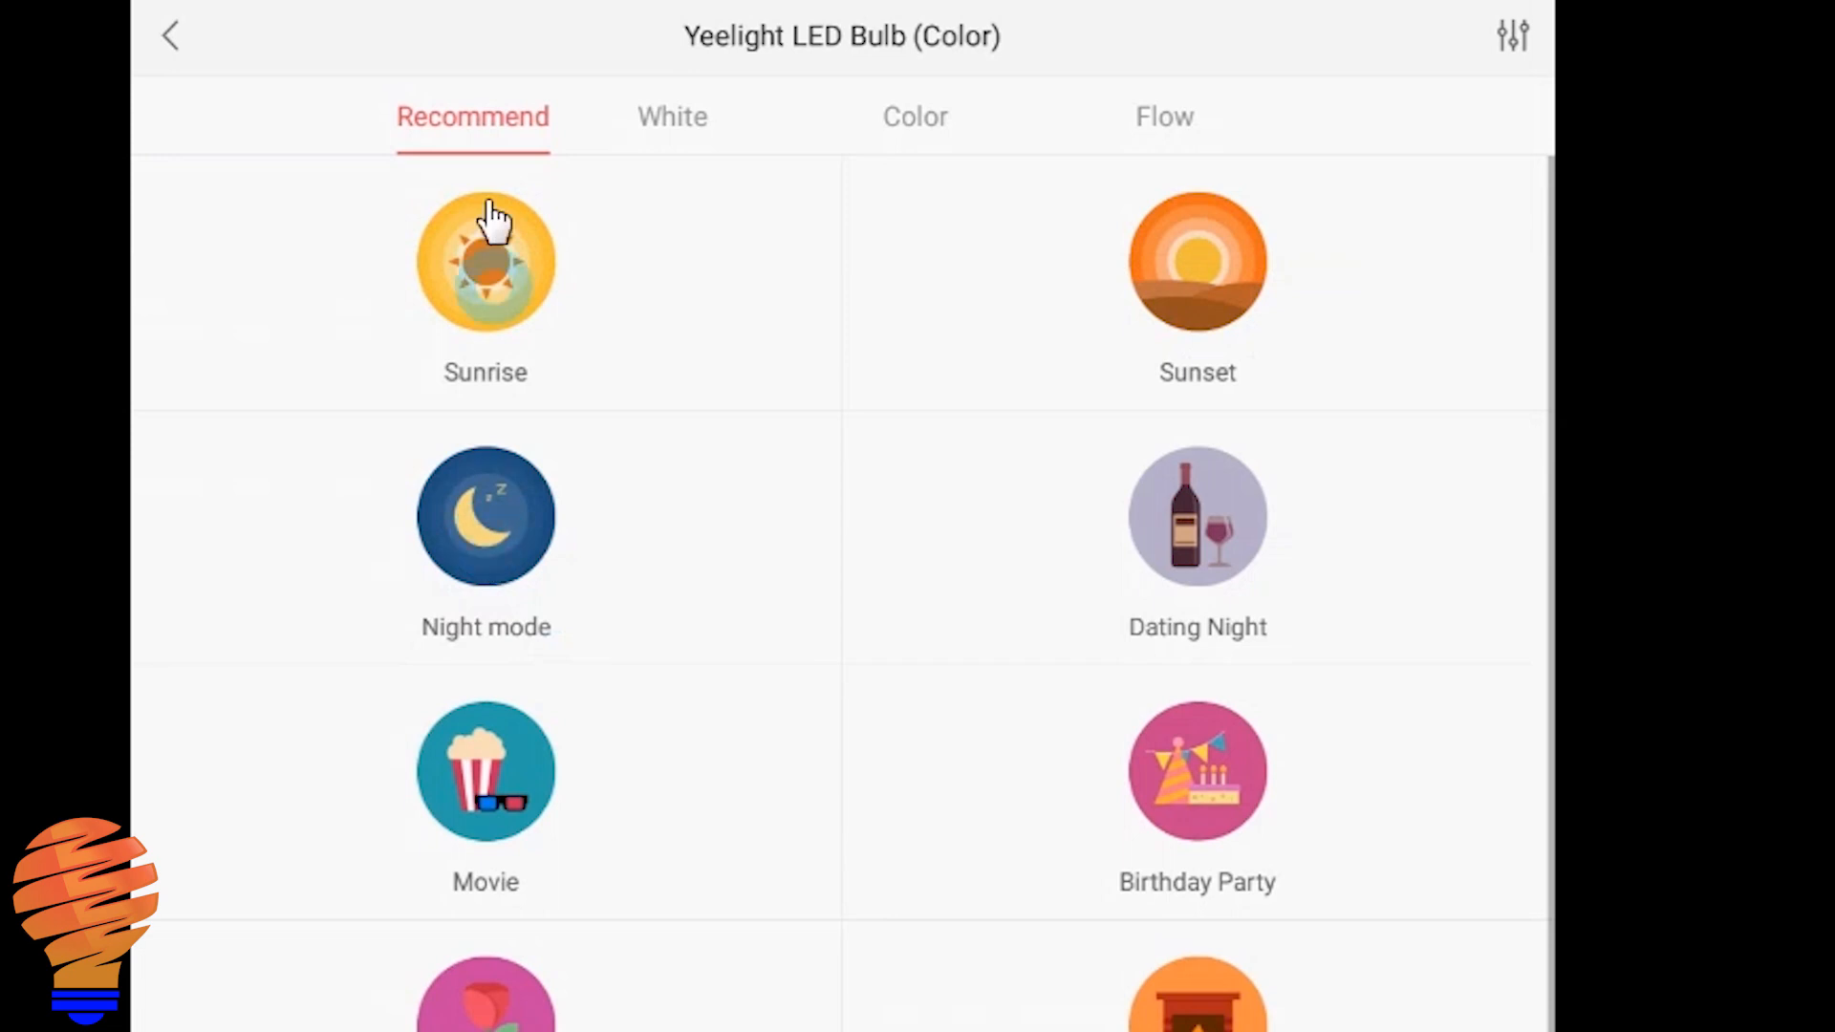
left_click(483, 277)
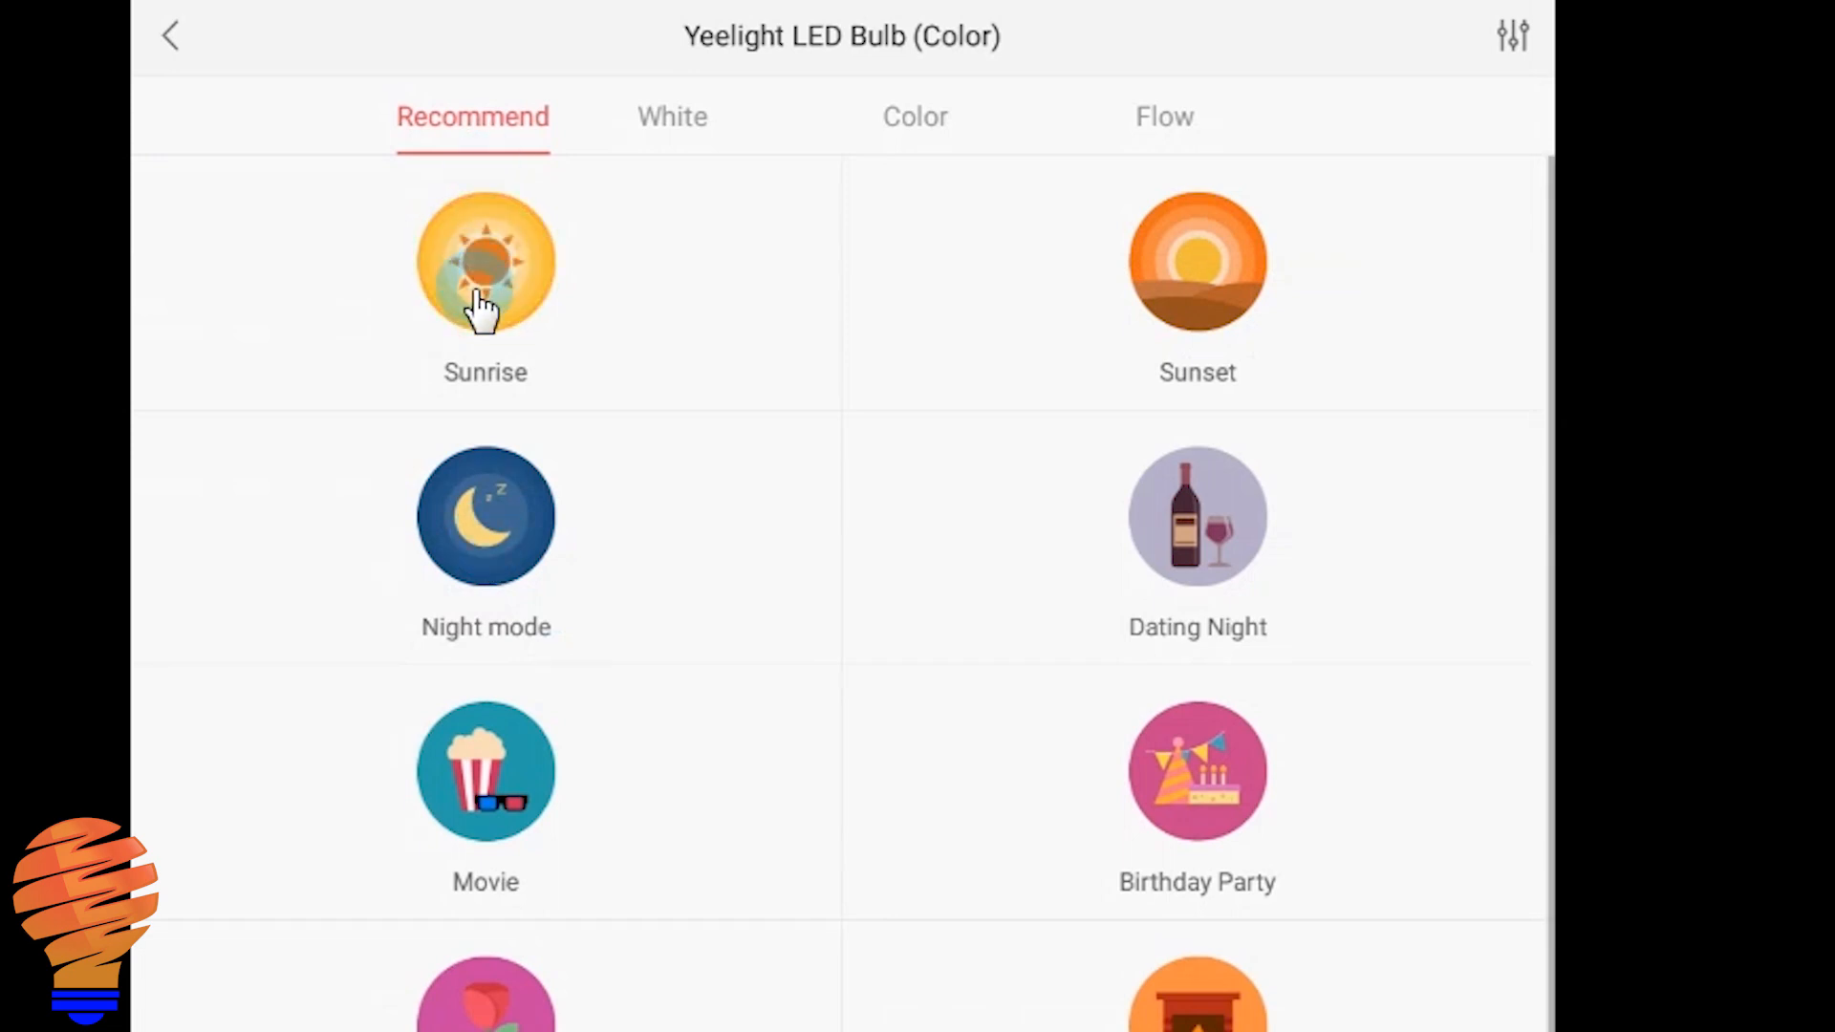
left_click(672, 122)
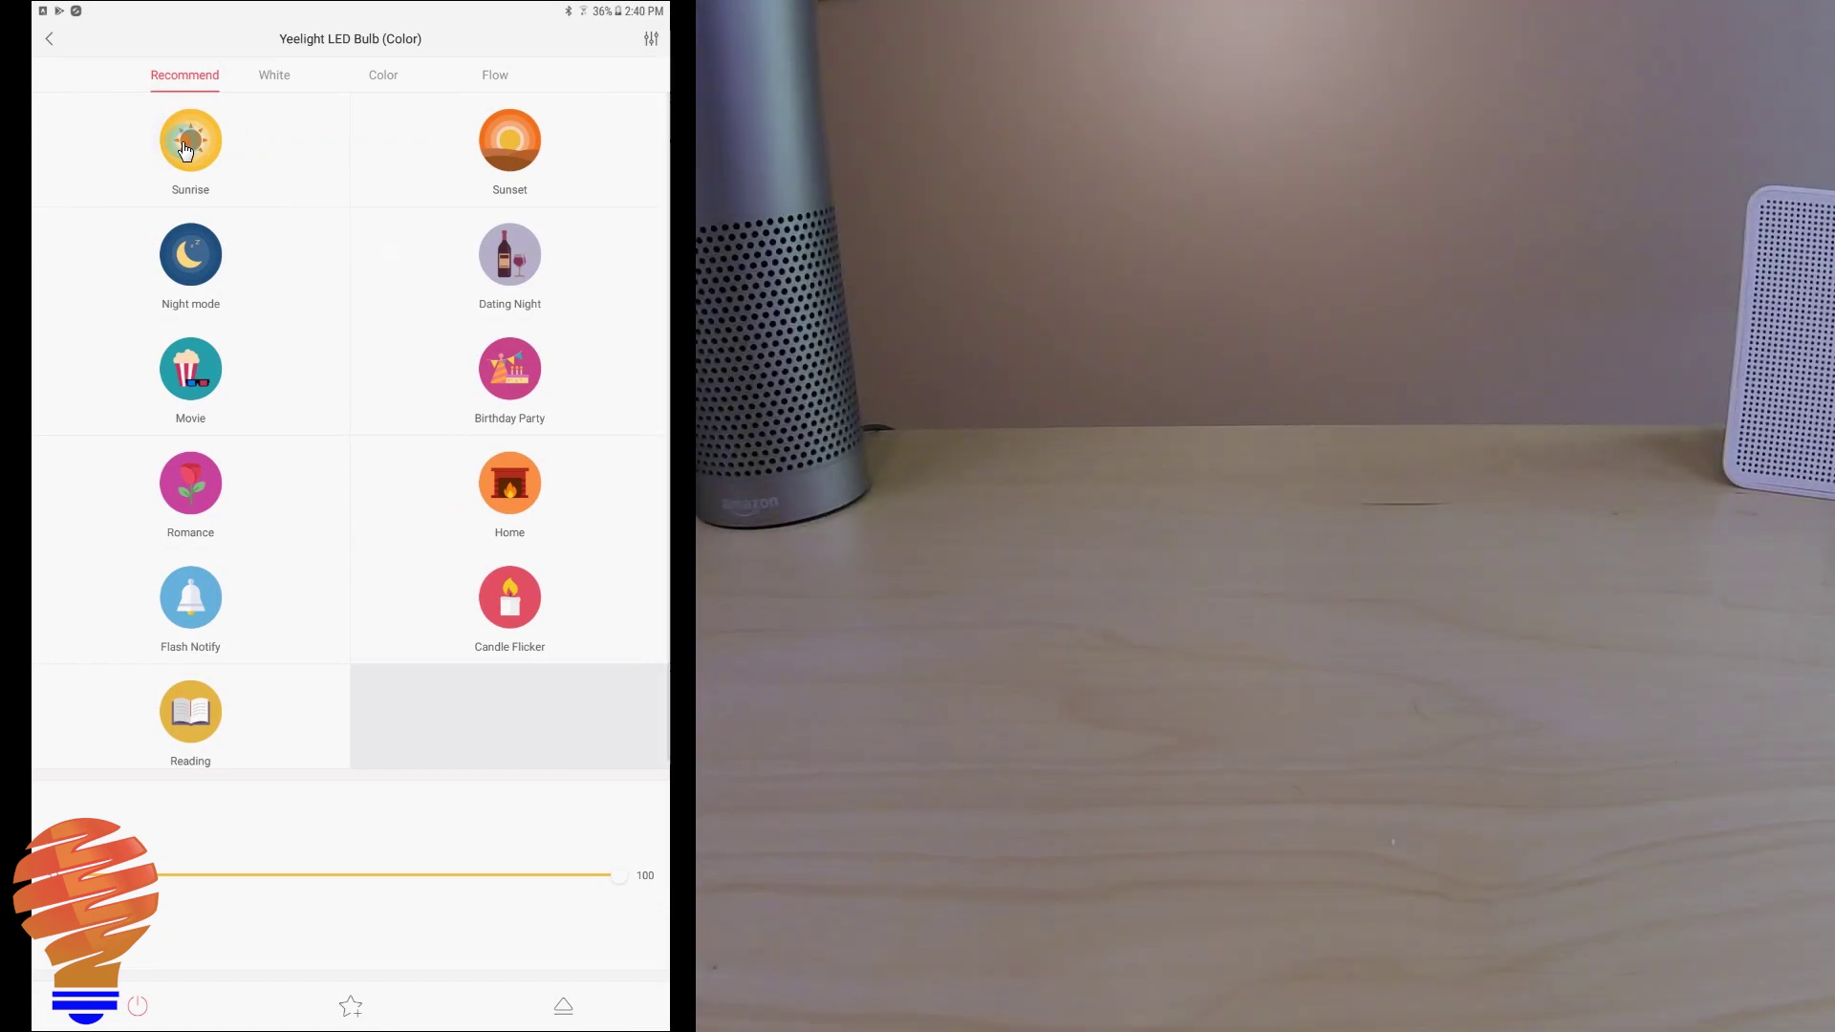
Step: Apply Sunrise, Sunset, Dating Night, Night mode, Movie and finally Birthday Party at 50 brightness
left_click(186, 149)
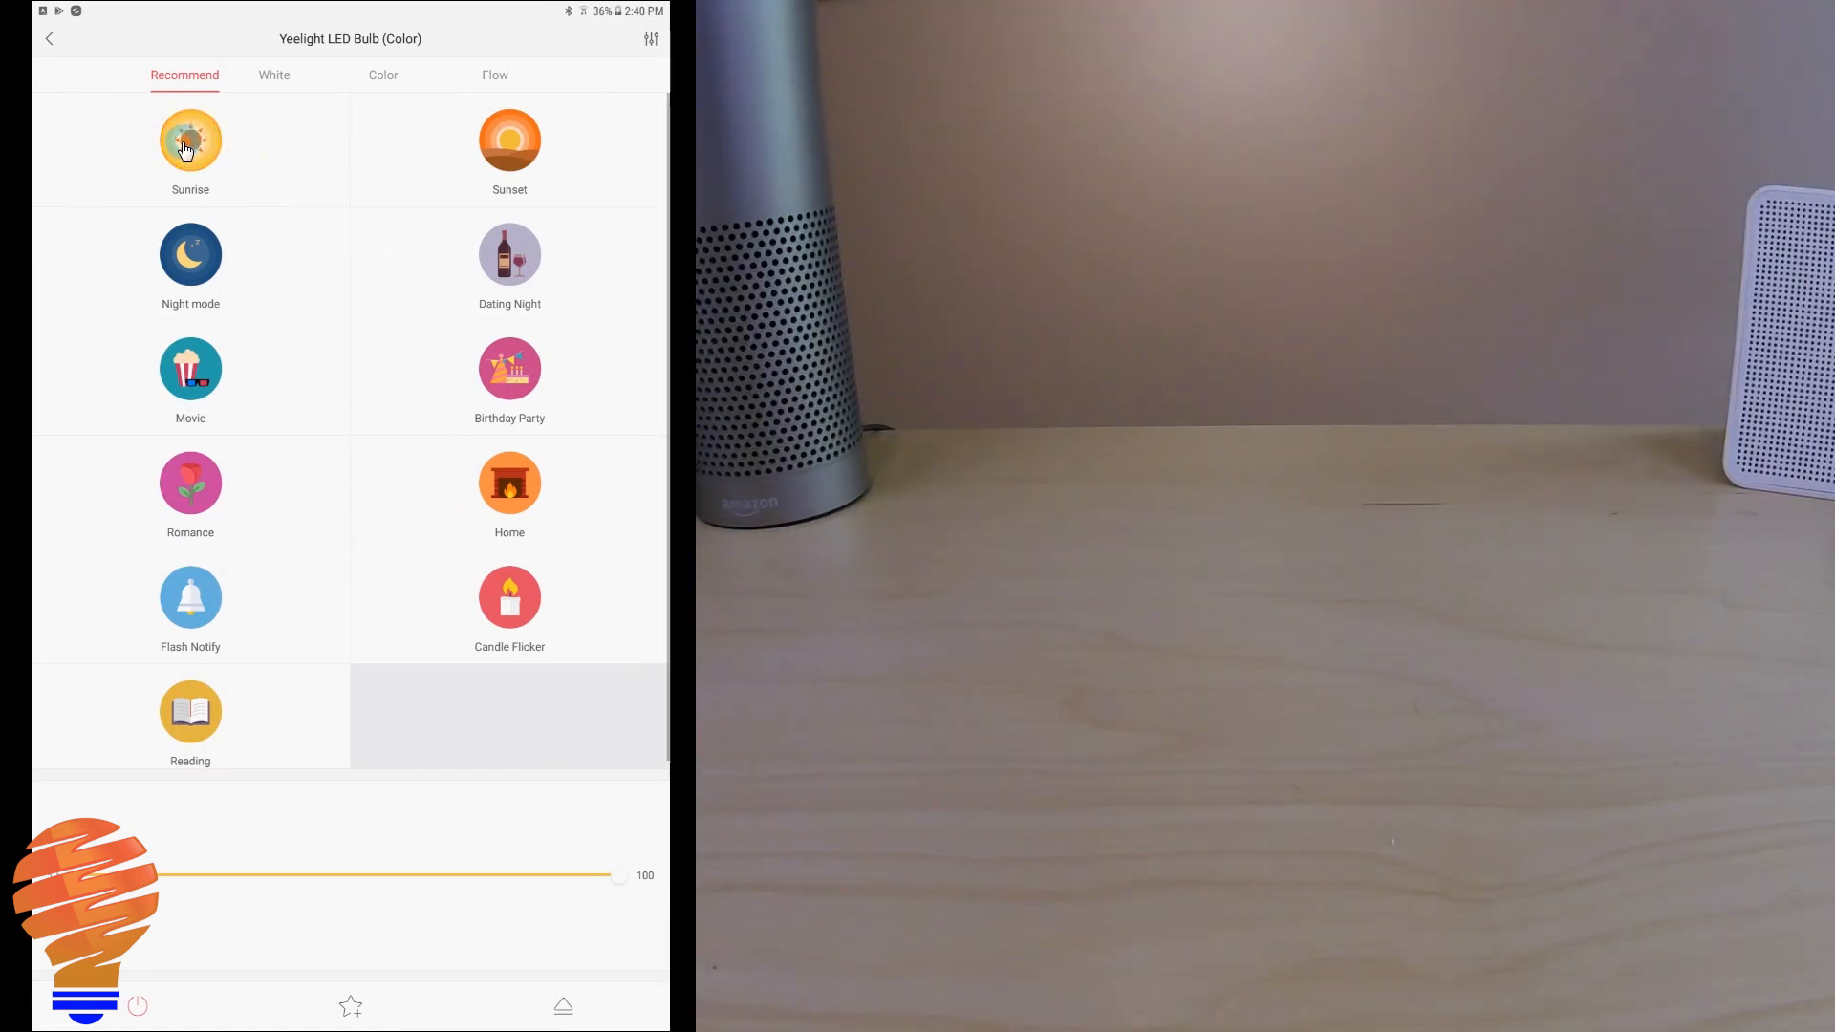
left_click(518, 157)
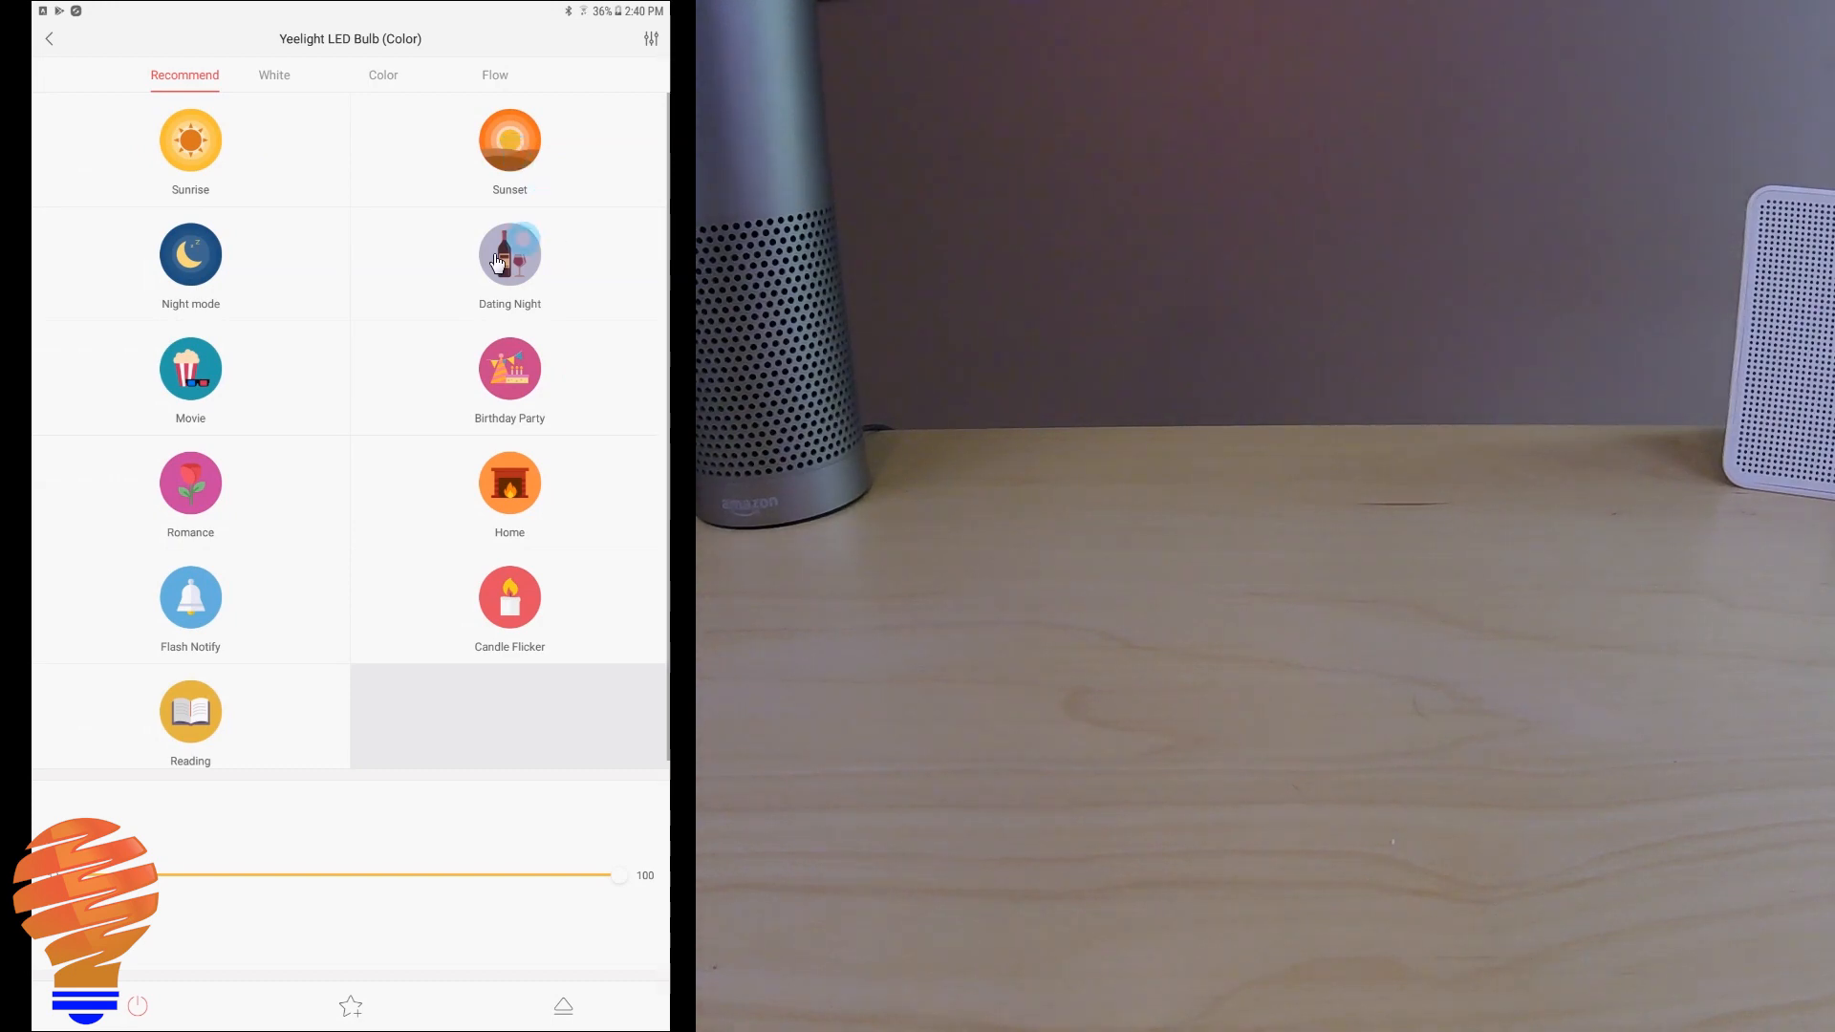
left_click(191, 256)
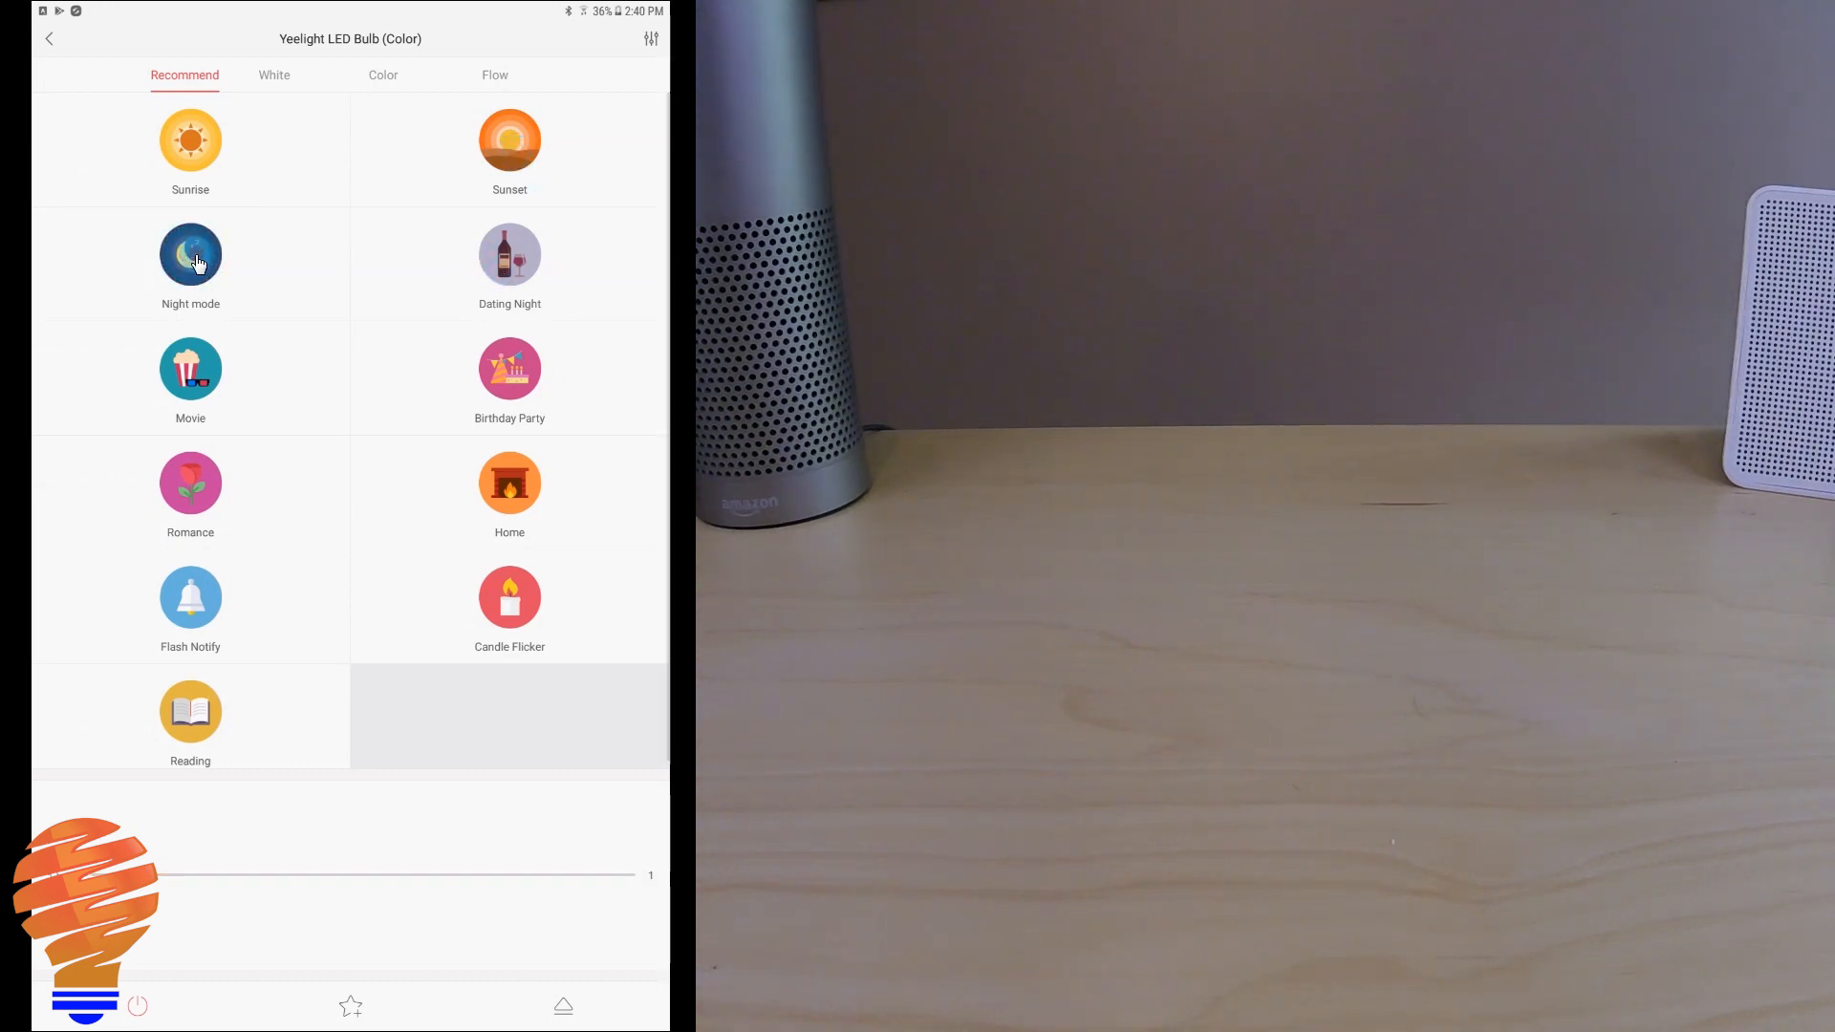
left_click(509, 264)
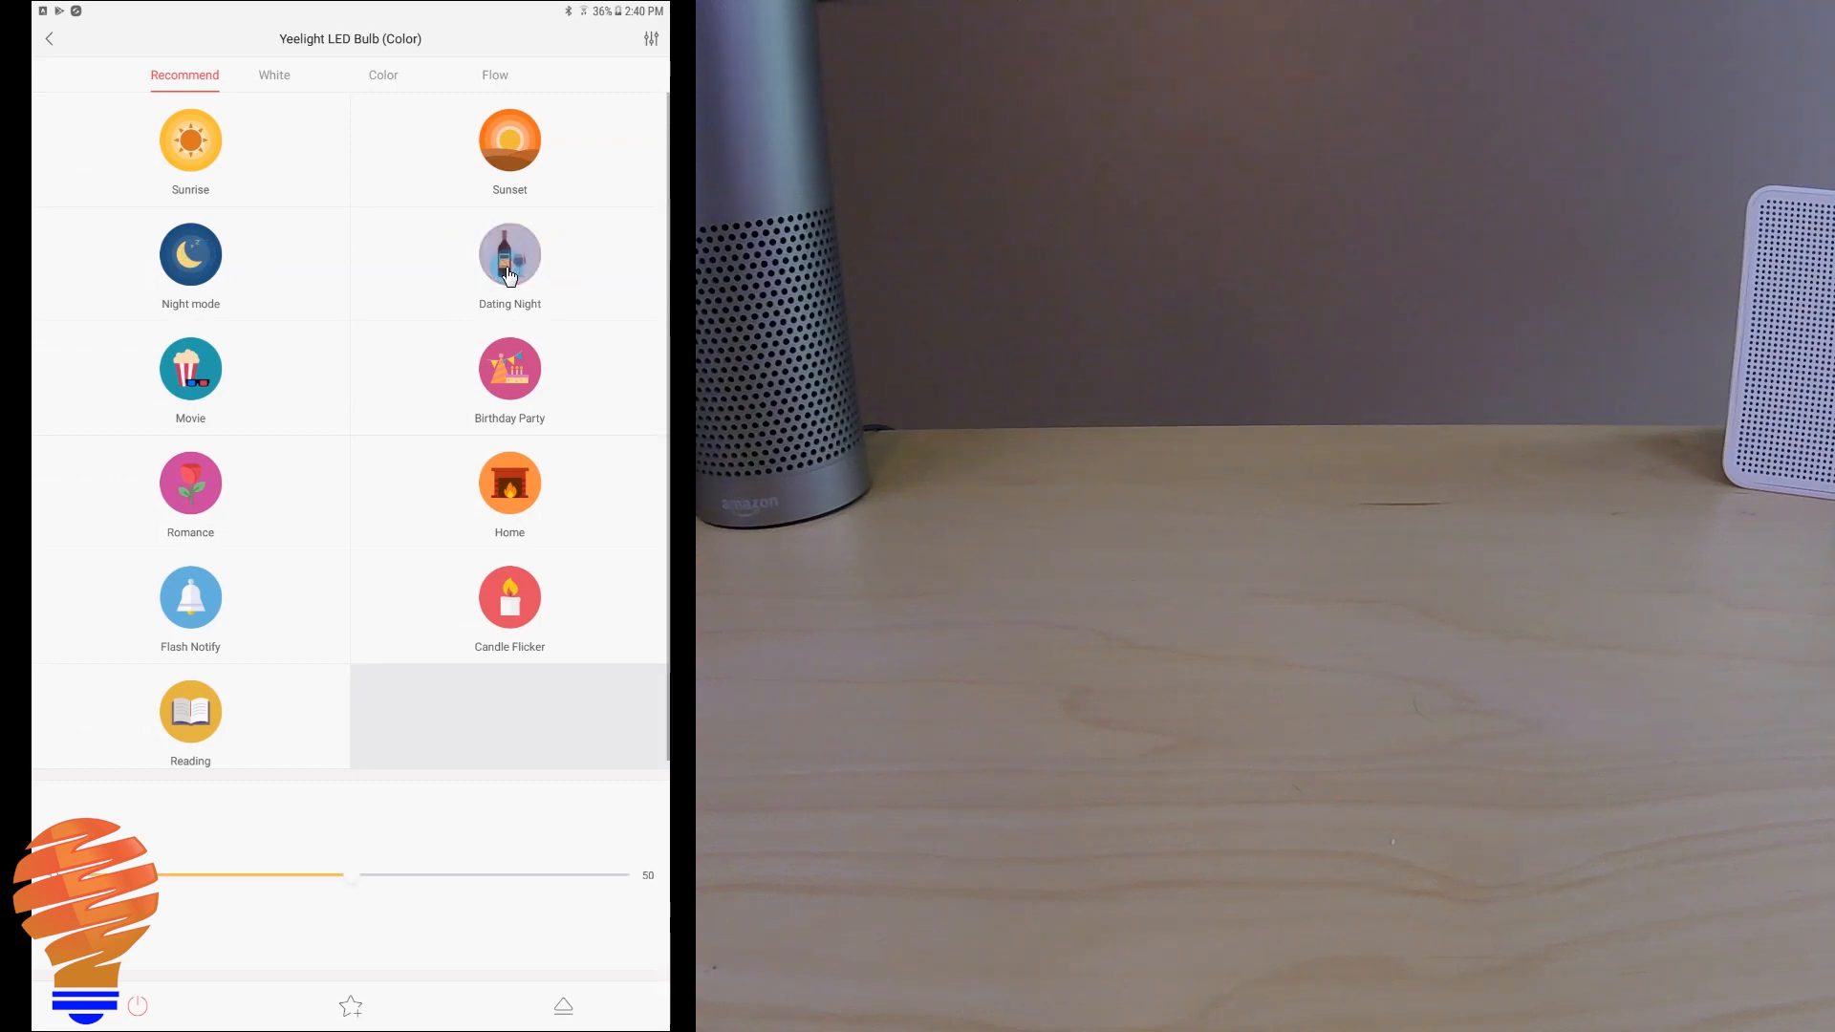
left_click(190, 371)
left_click(518, 379)
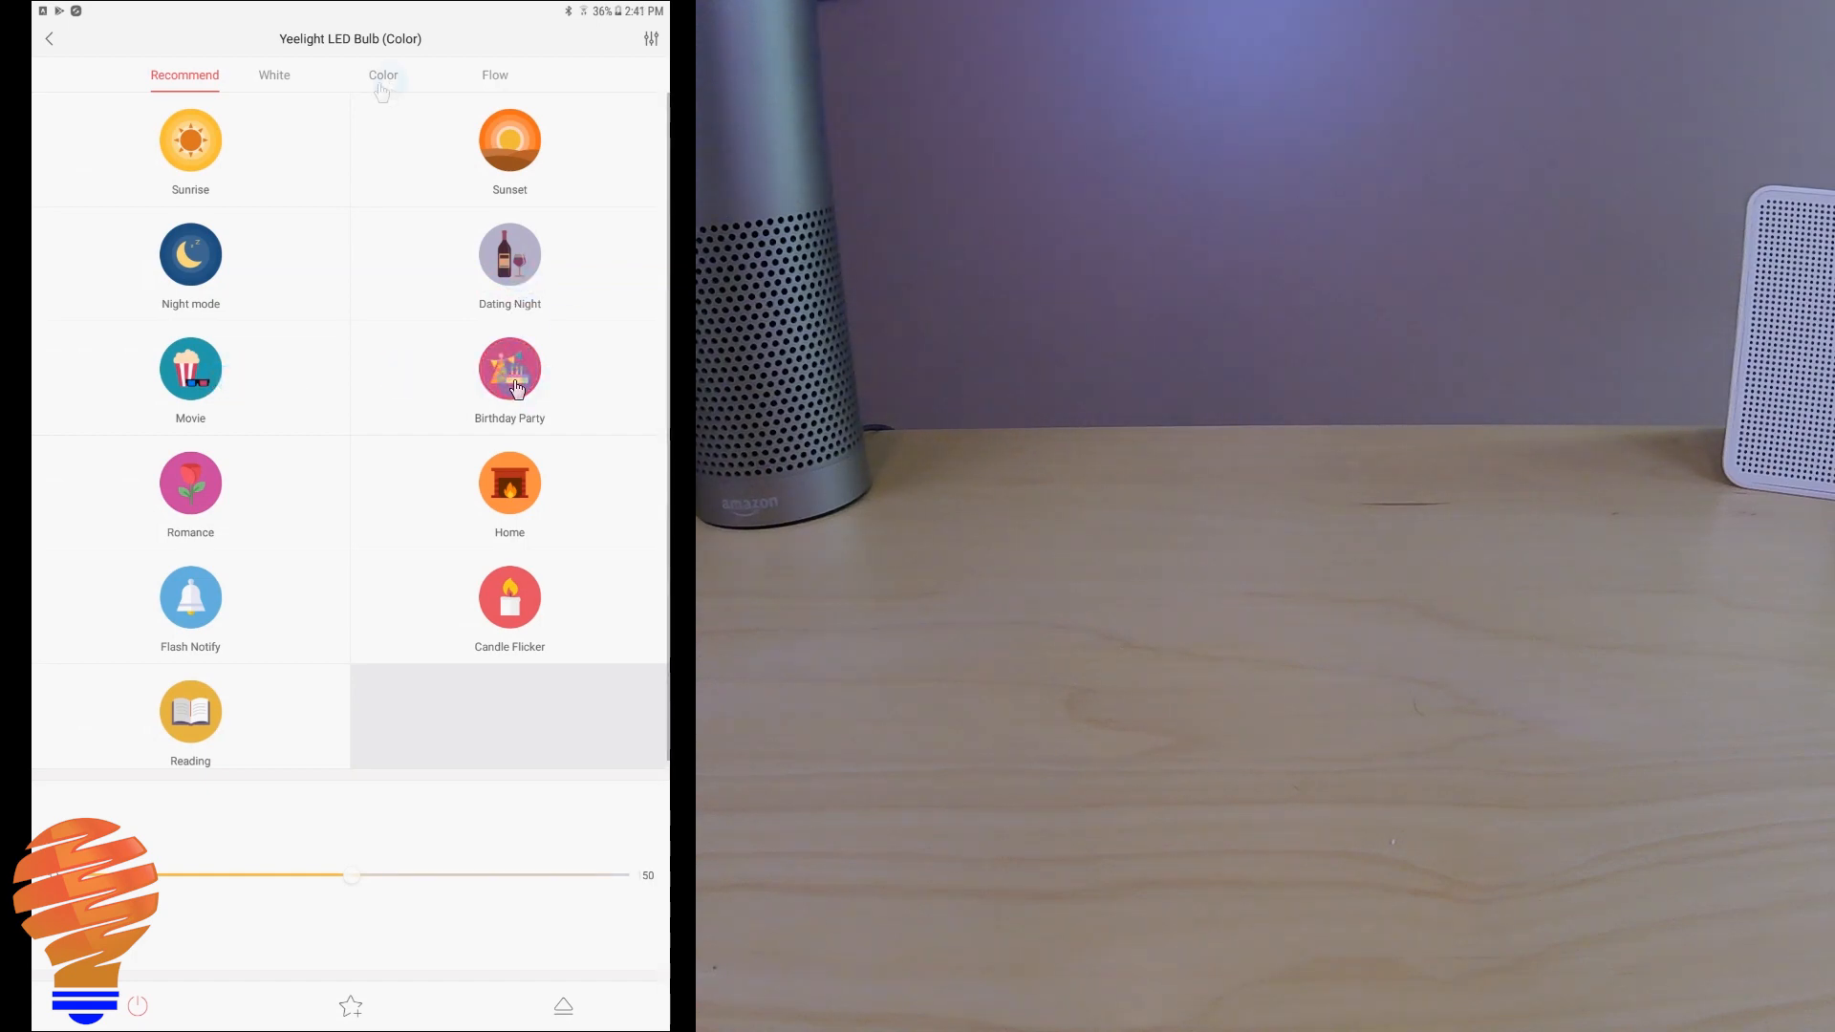
Step: Light the bulb in warm then cool white tones and set brightness to full
left_click(275, 75)
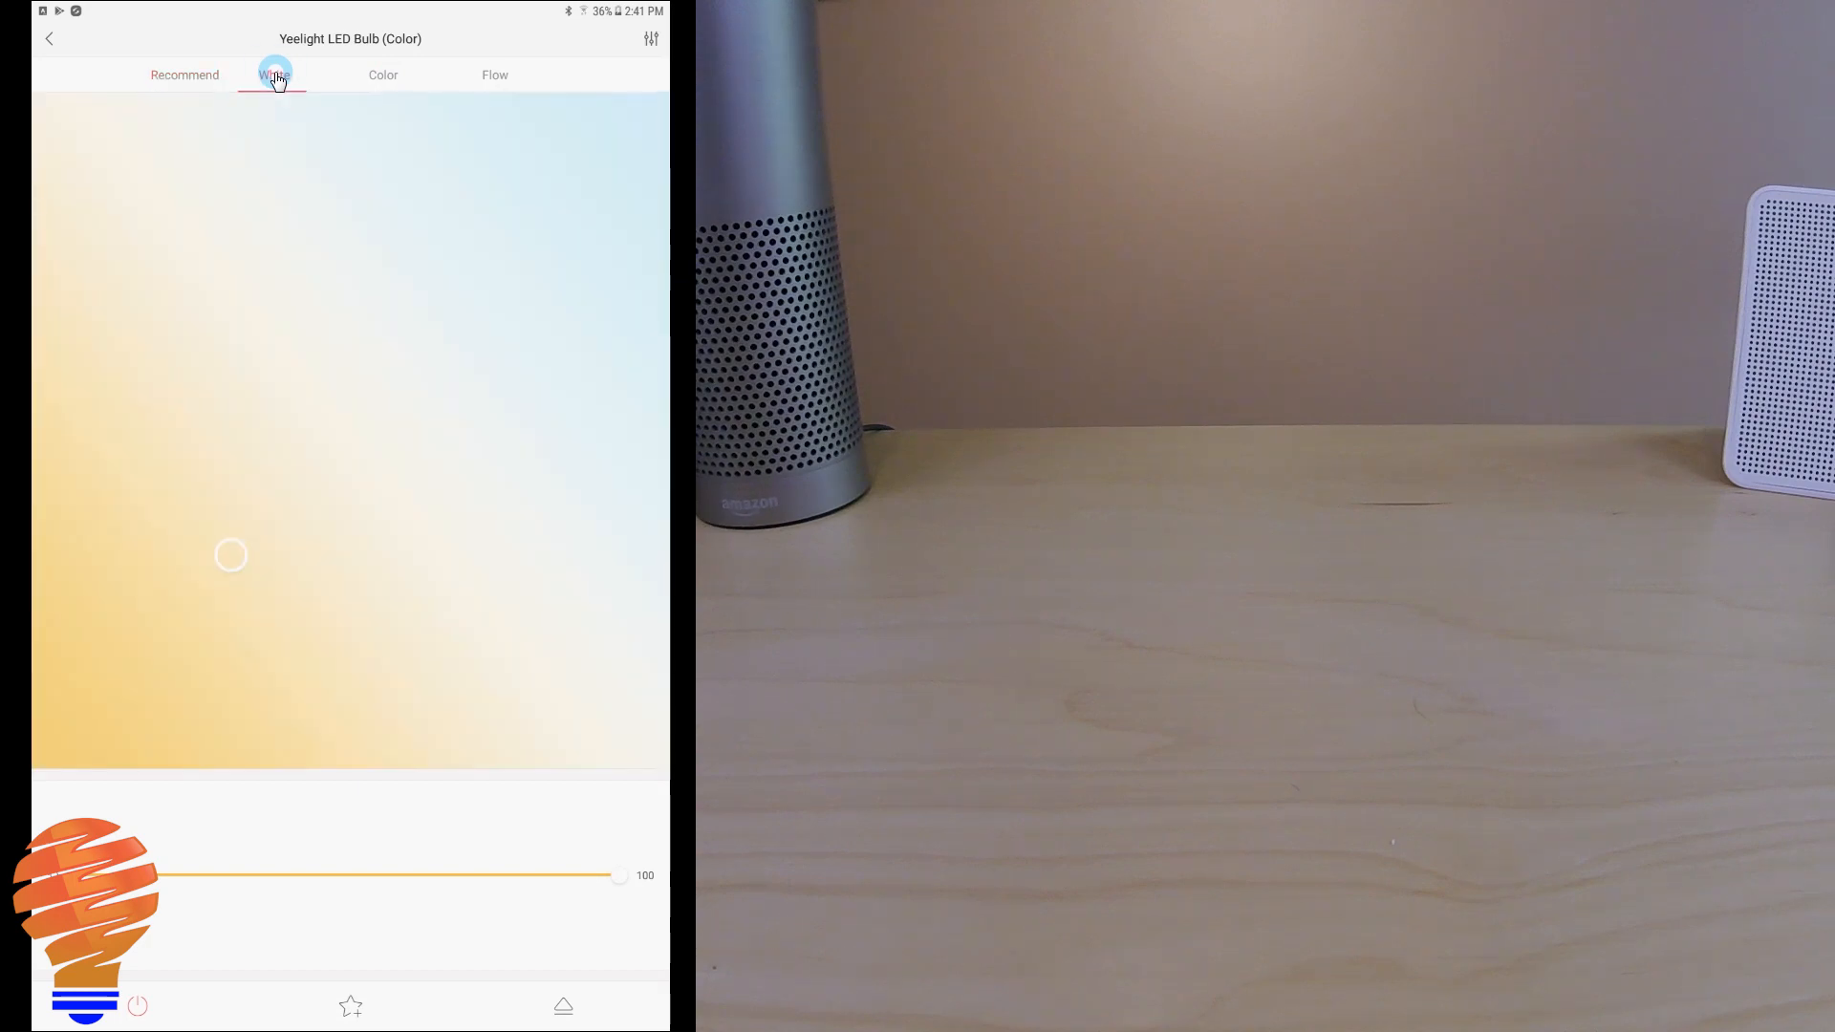
mouse_move(277, 452)
left_mouse_down()
mouse_move(538, 234)
mouse_move(151, 698)
left_mouse_up()
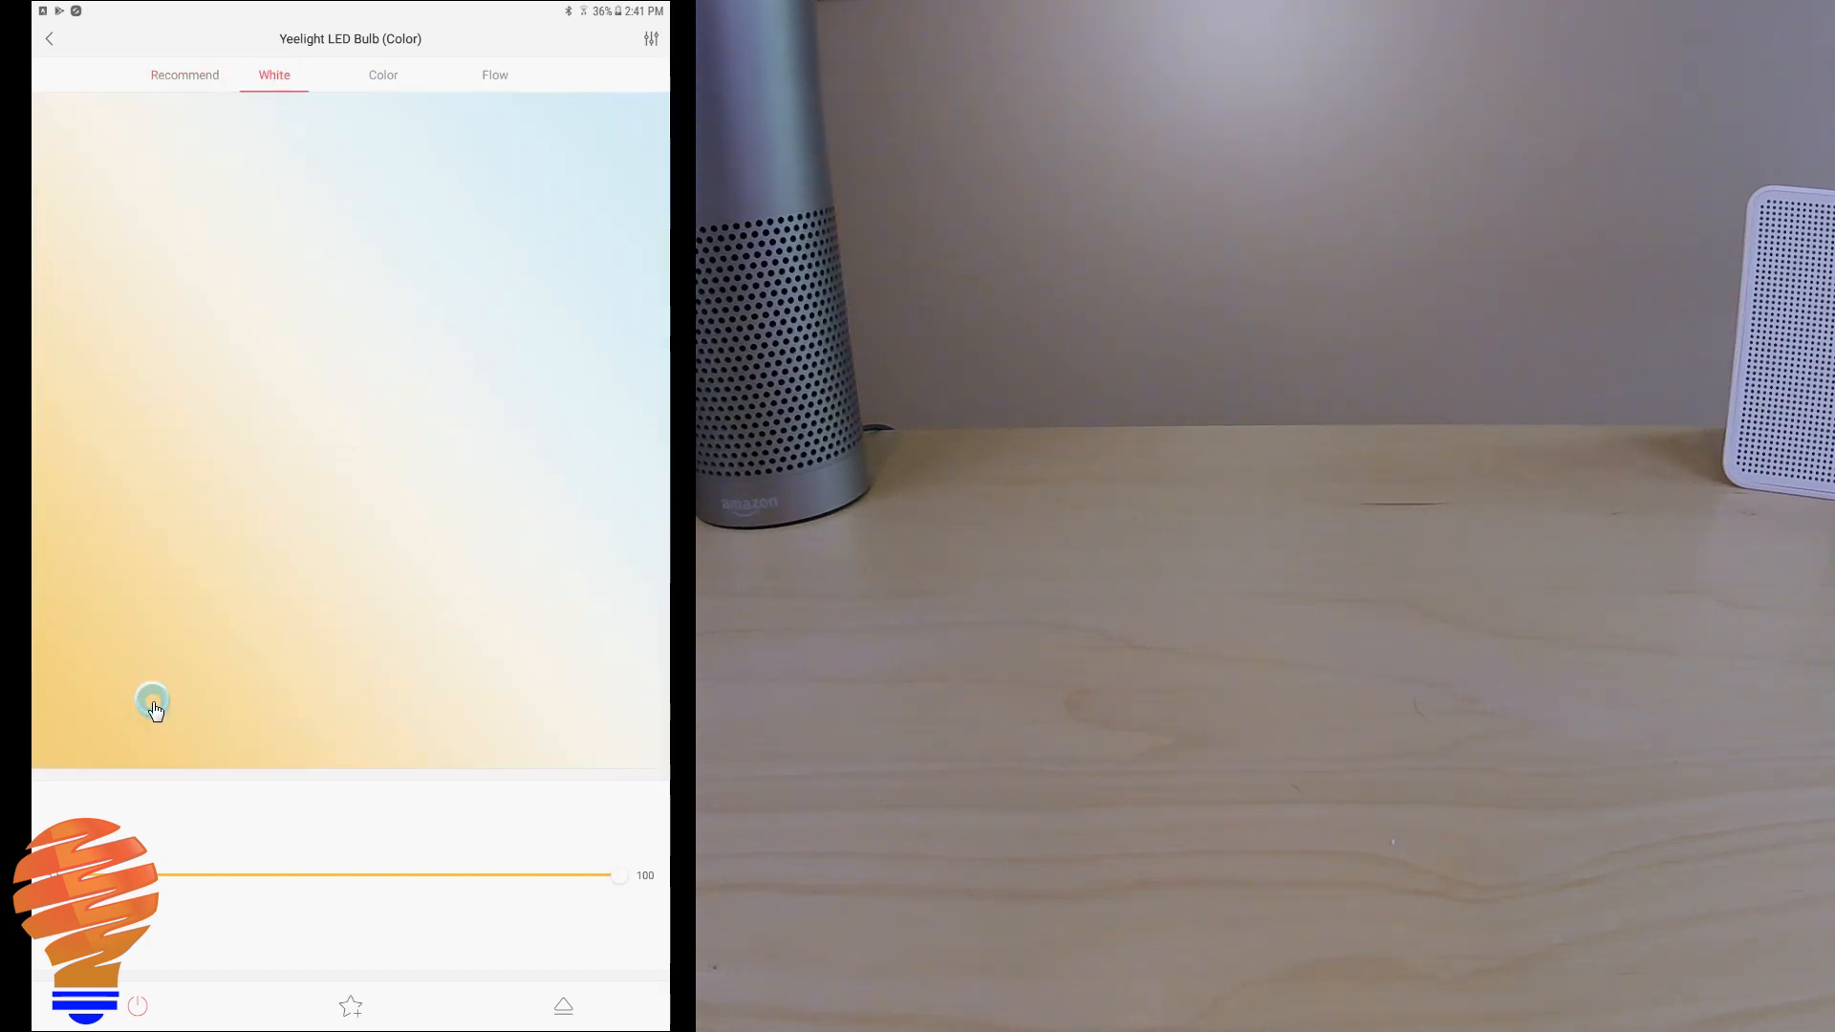
left_click(91, 452)
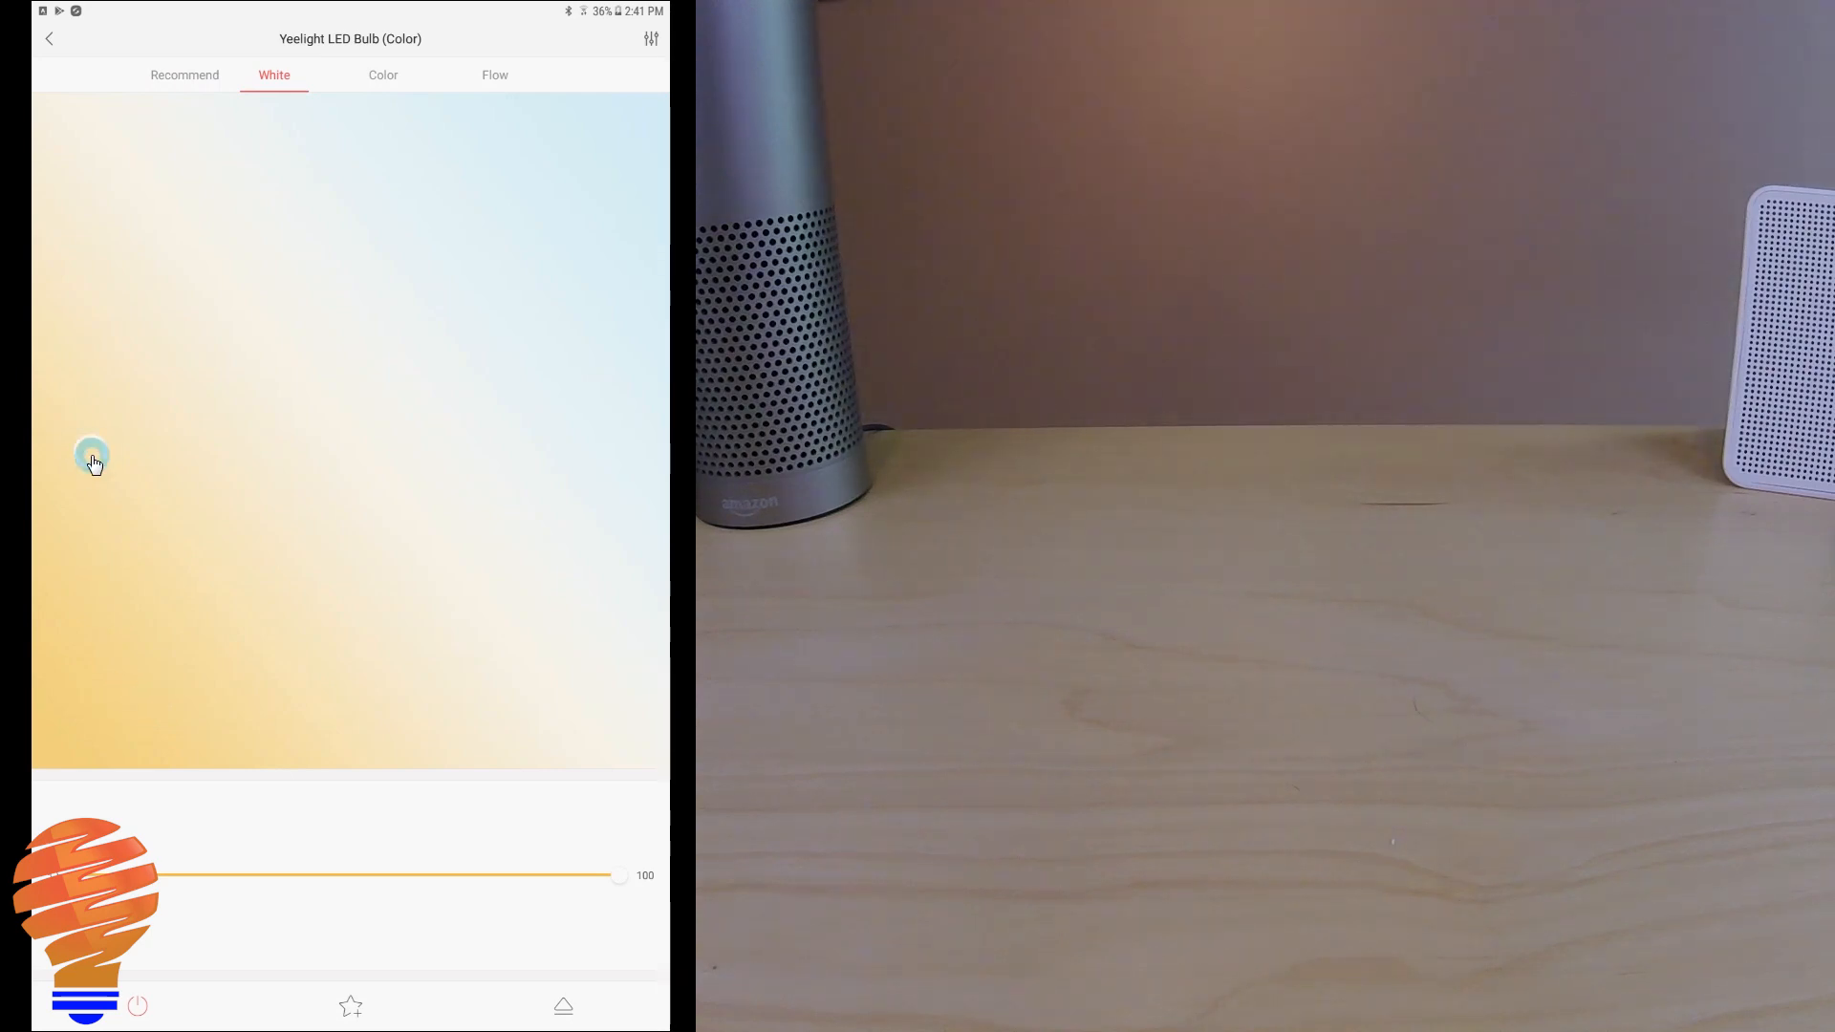
mouse_move(90, 452)
left_mouse_down()
mouse_move(572, 220)
mouse_move(580, 196)
left_mouse_up()
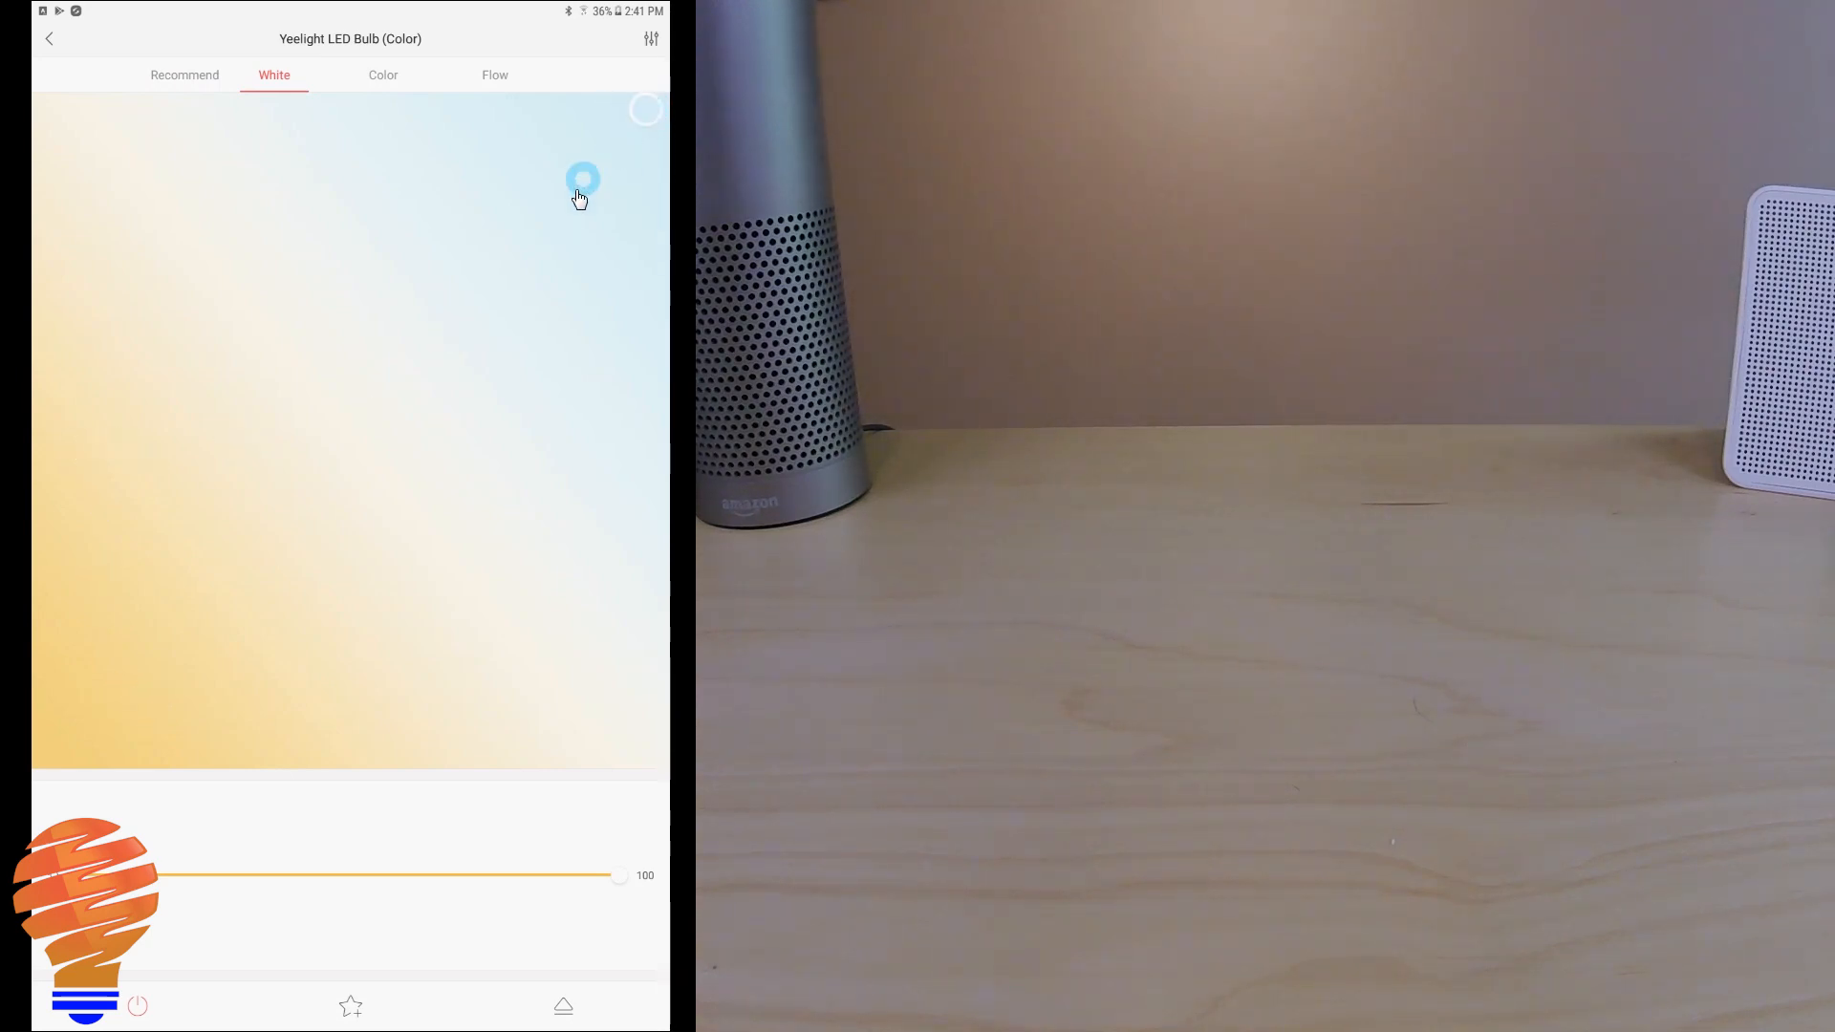
mouse_move(614, 877)
left_mouse_down()
mouse_move(349, 894)
mouse_move(640, 875)
left_mouse_up()
Step: Sweep the colour picker, set the bulb yellow then green, ending on flow mode settings
left_click(383, 76)
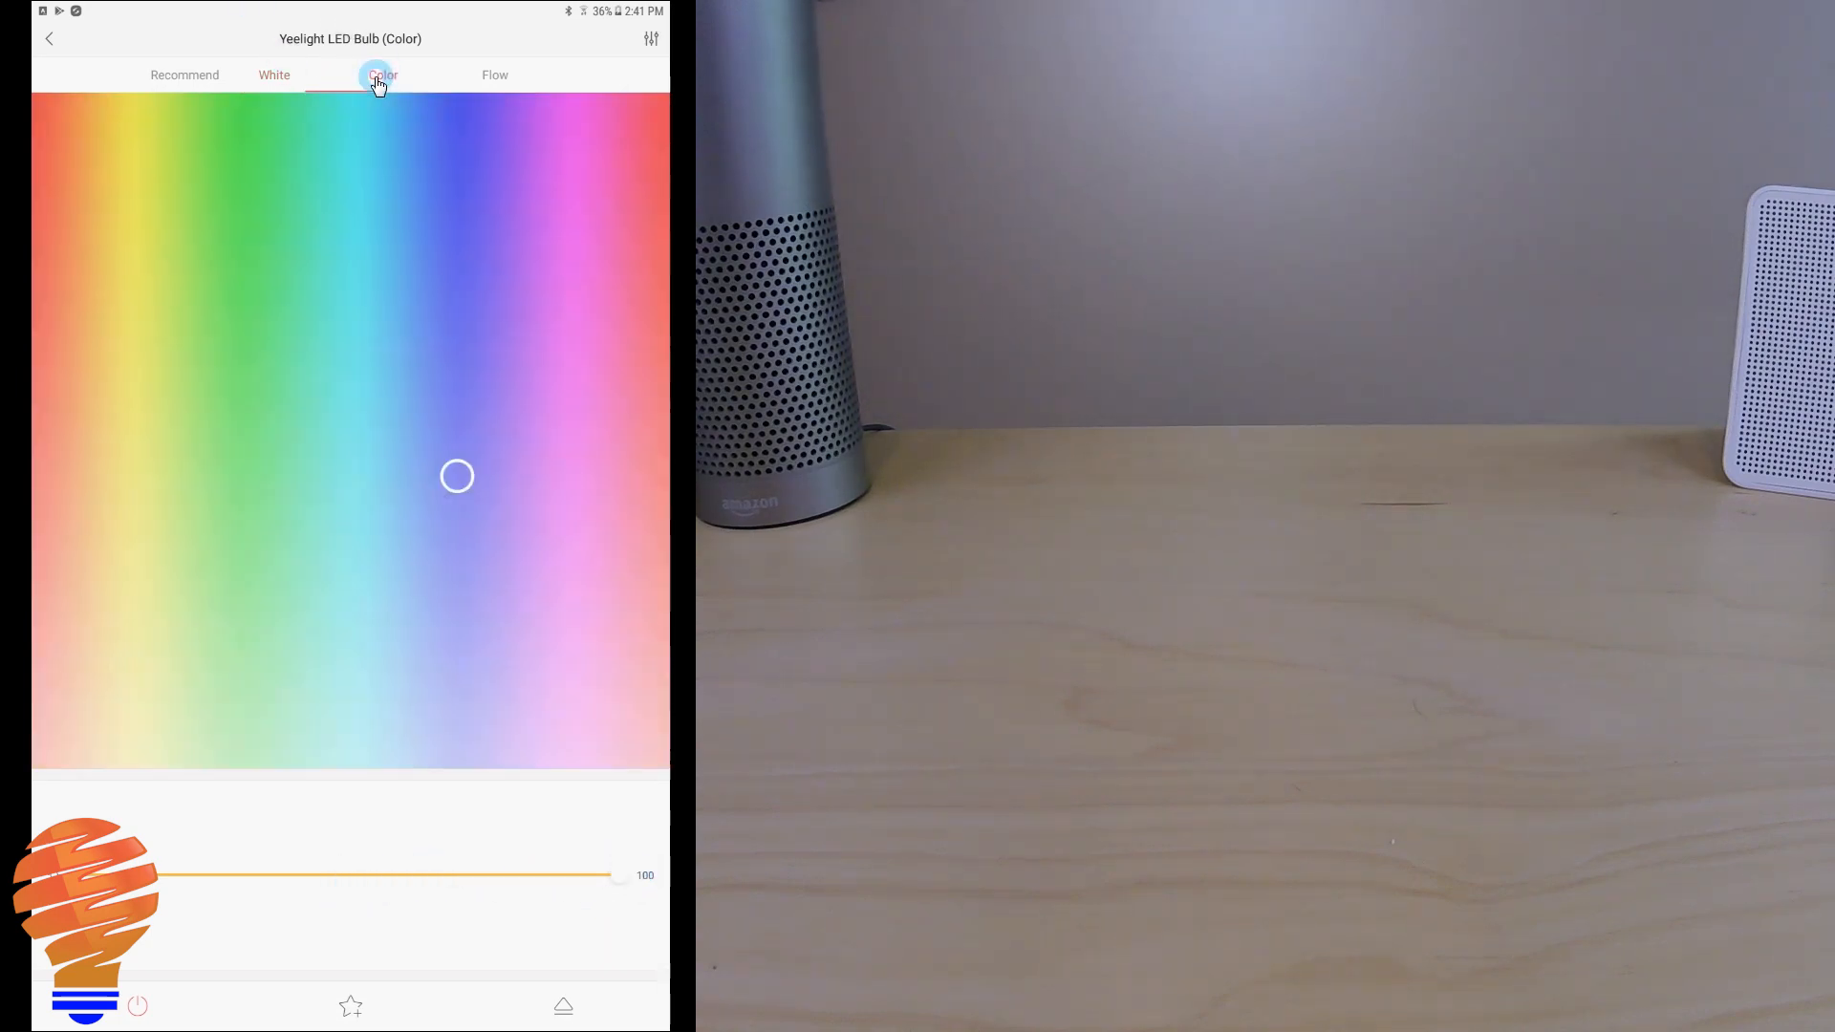
left_click_drag(425, 367, 567, 277)
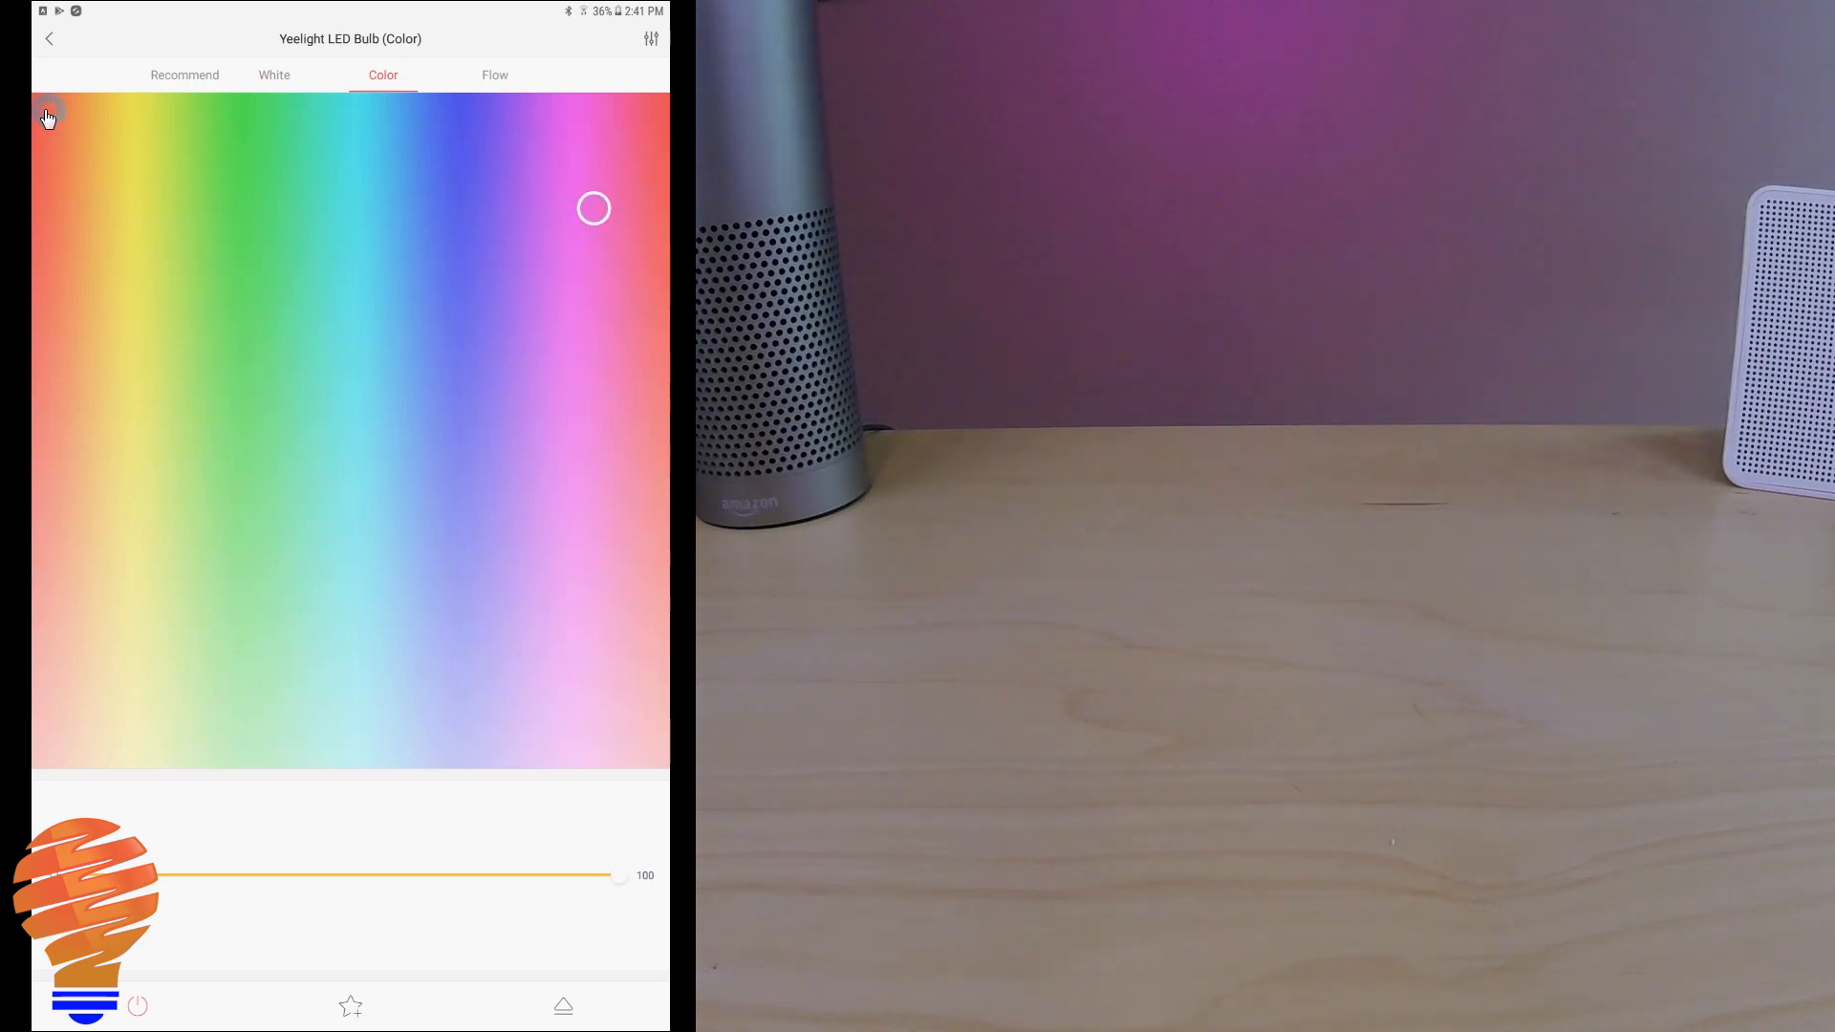
left_click(137, 252)
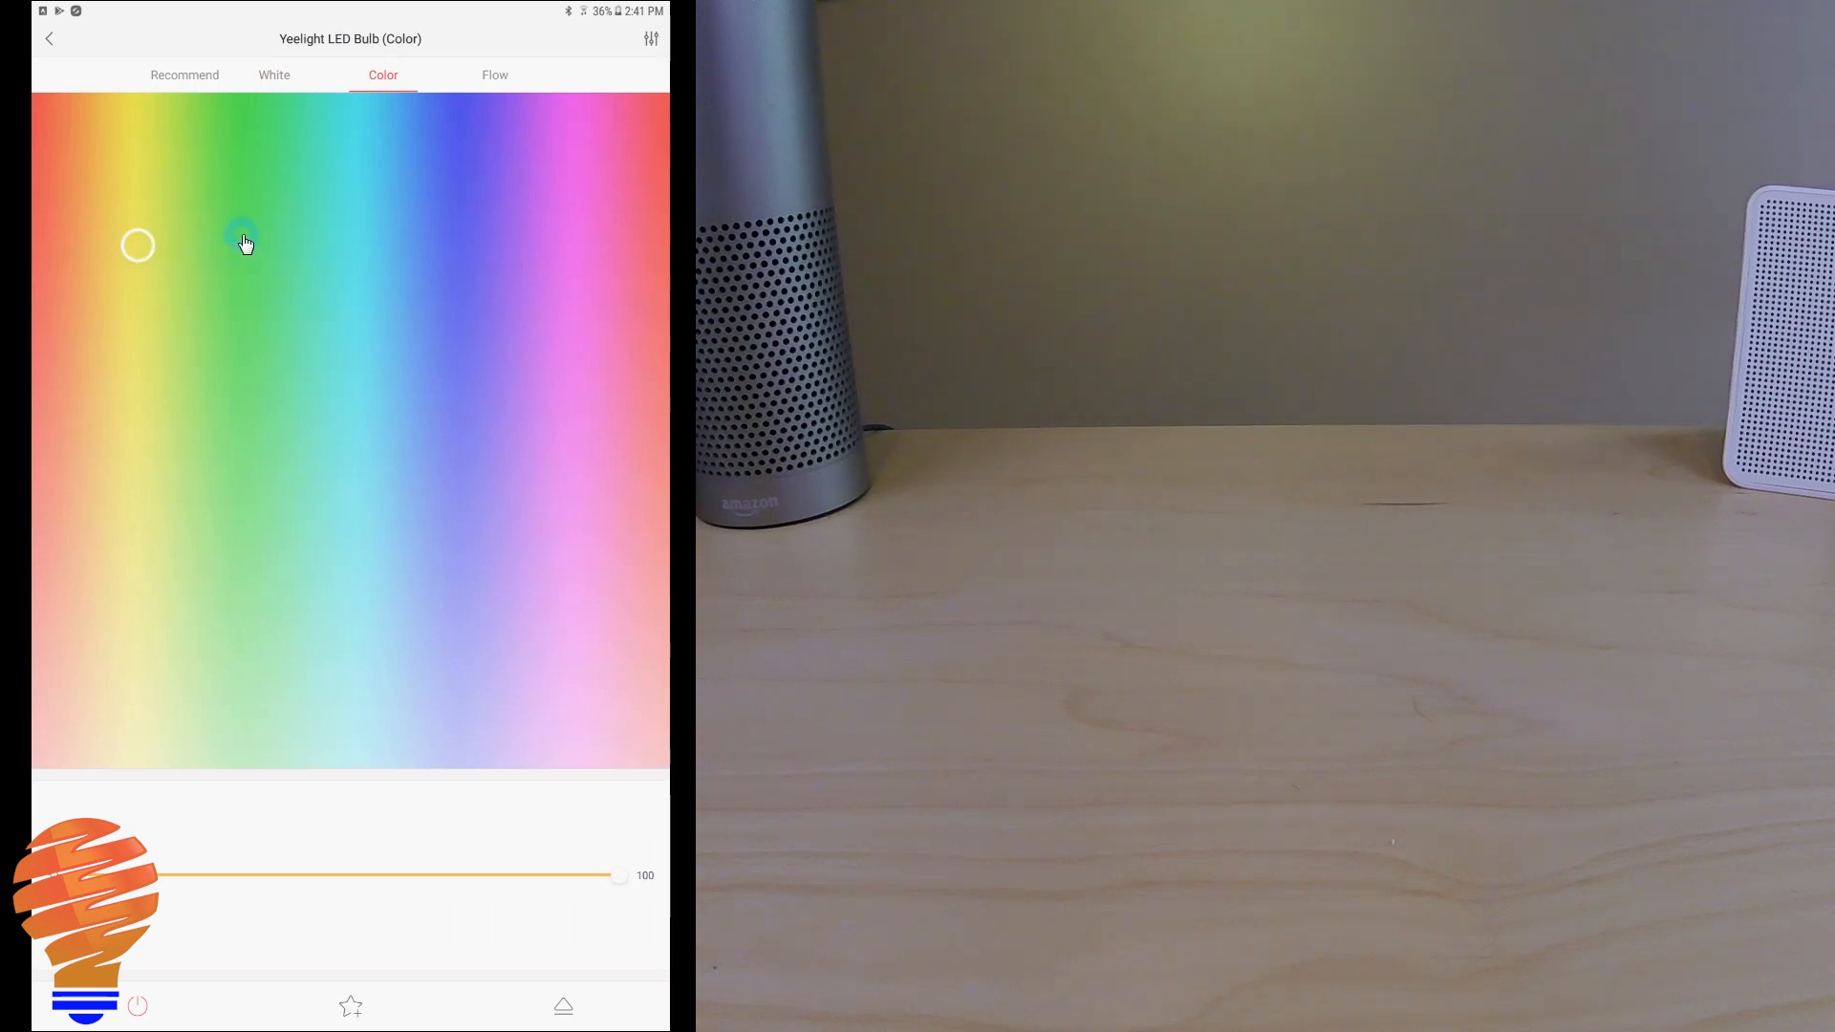
left_click(237, 232)
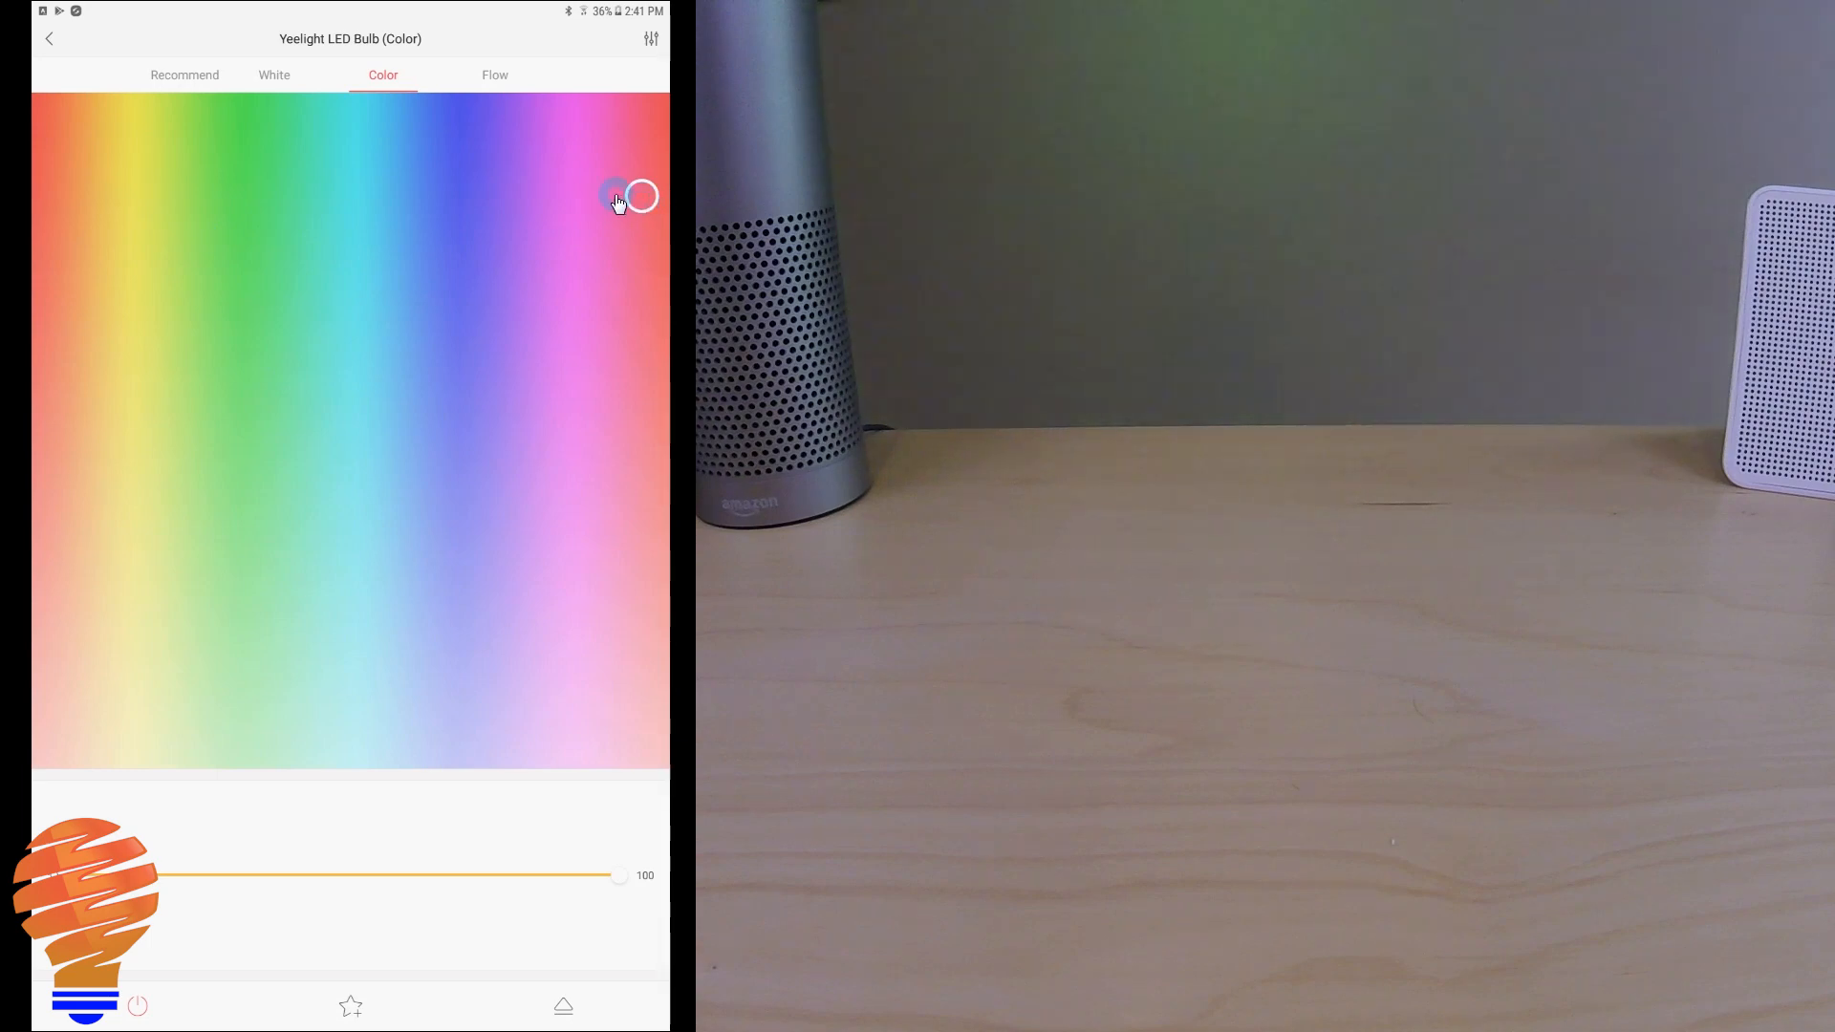
left_click(494, 75)
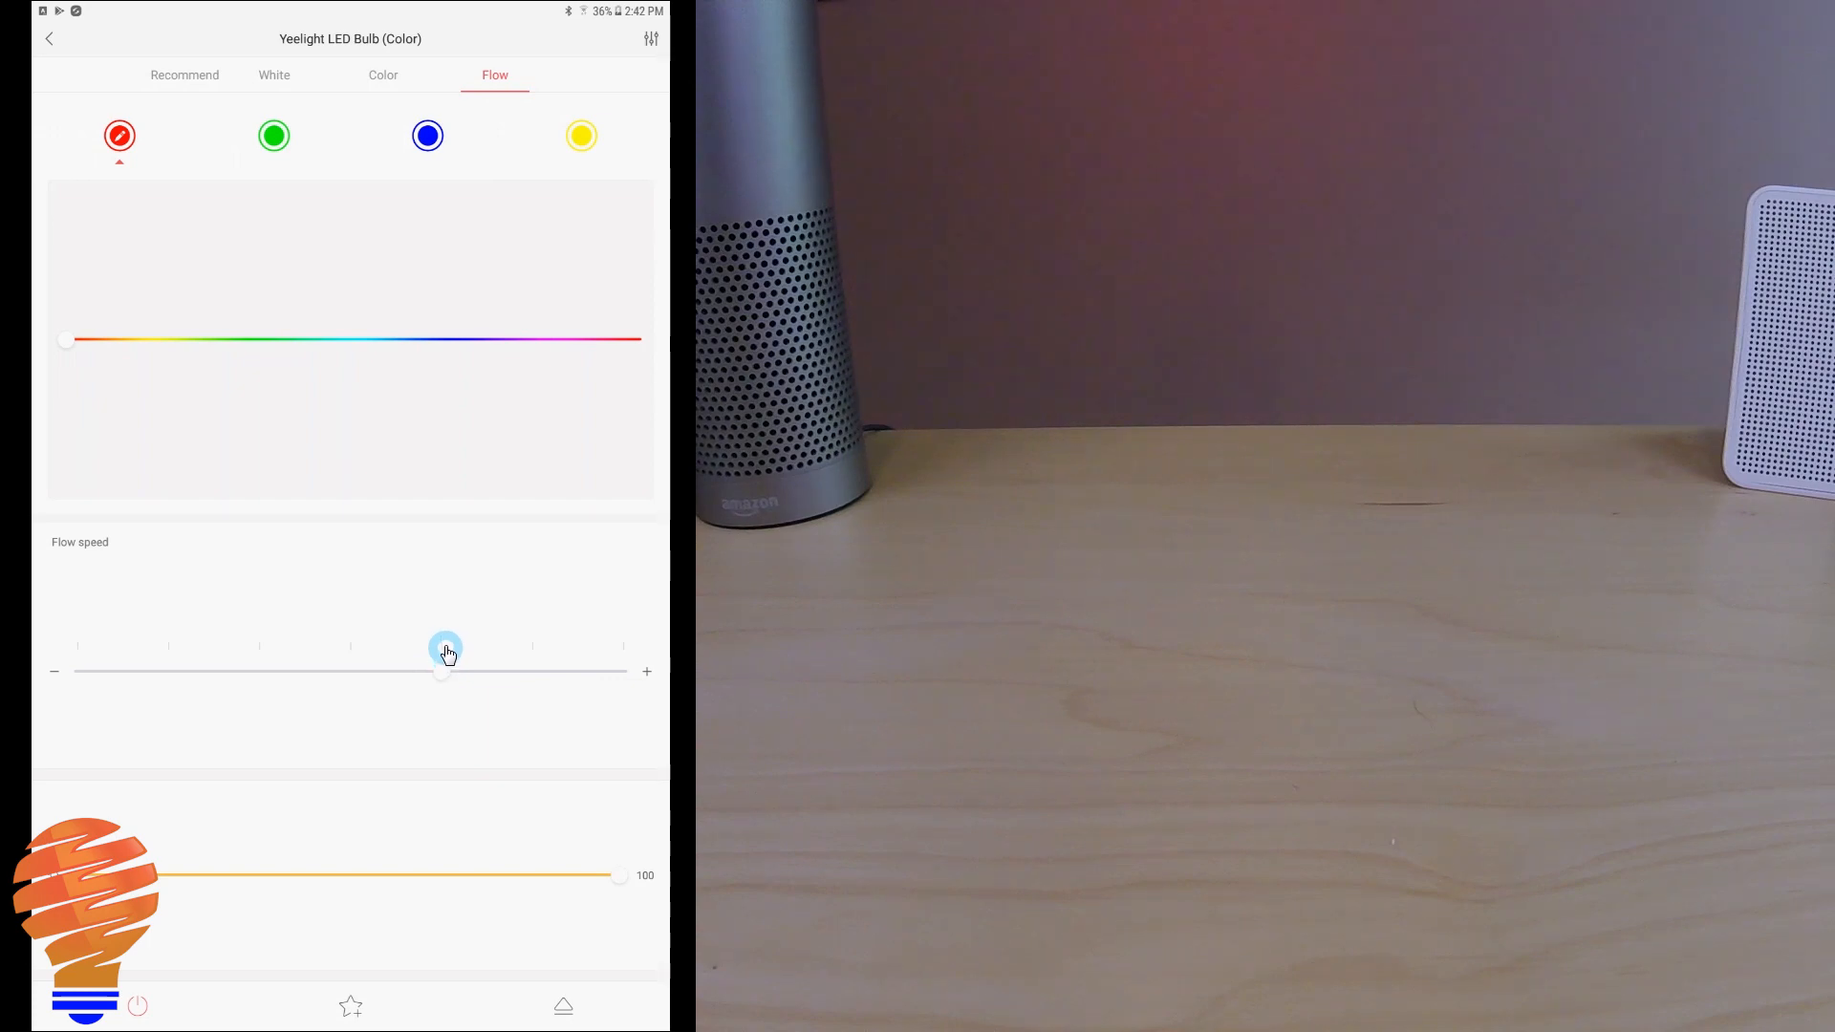
Step: Set flow speed to maximum, retune the third colour via cyan back to blue, and return to the device list
left_click_drag(447, 673, 626, 672)
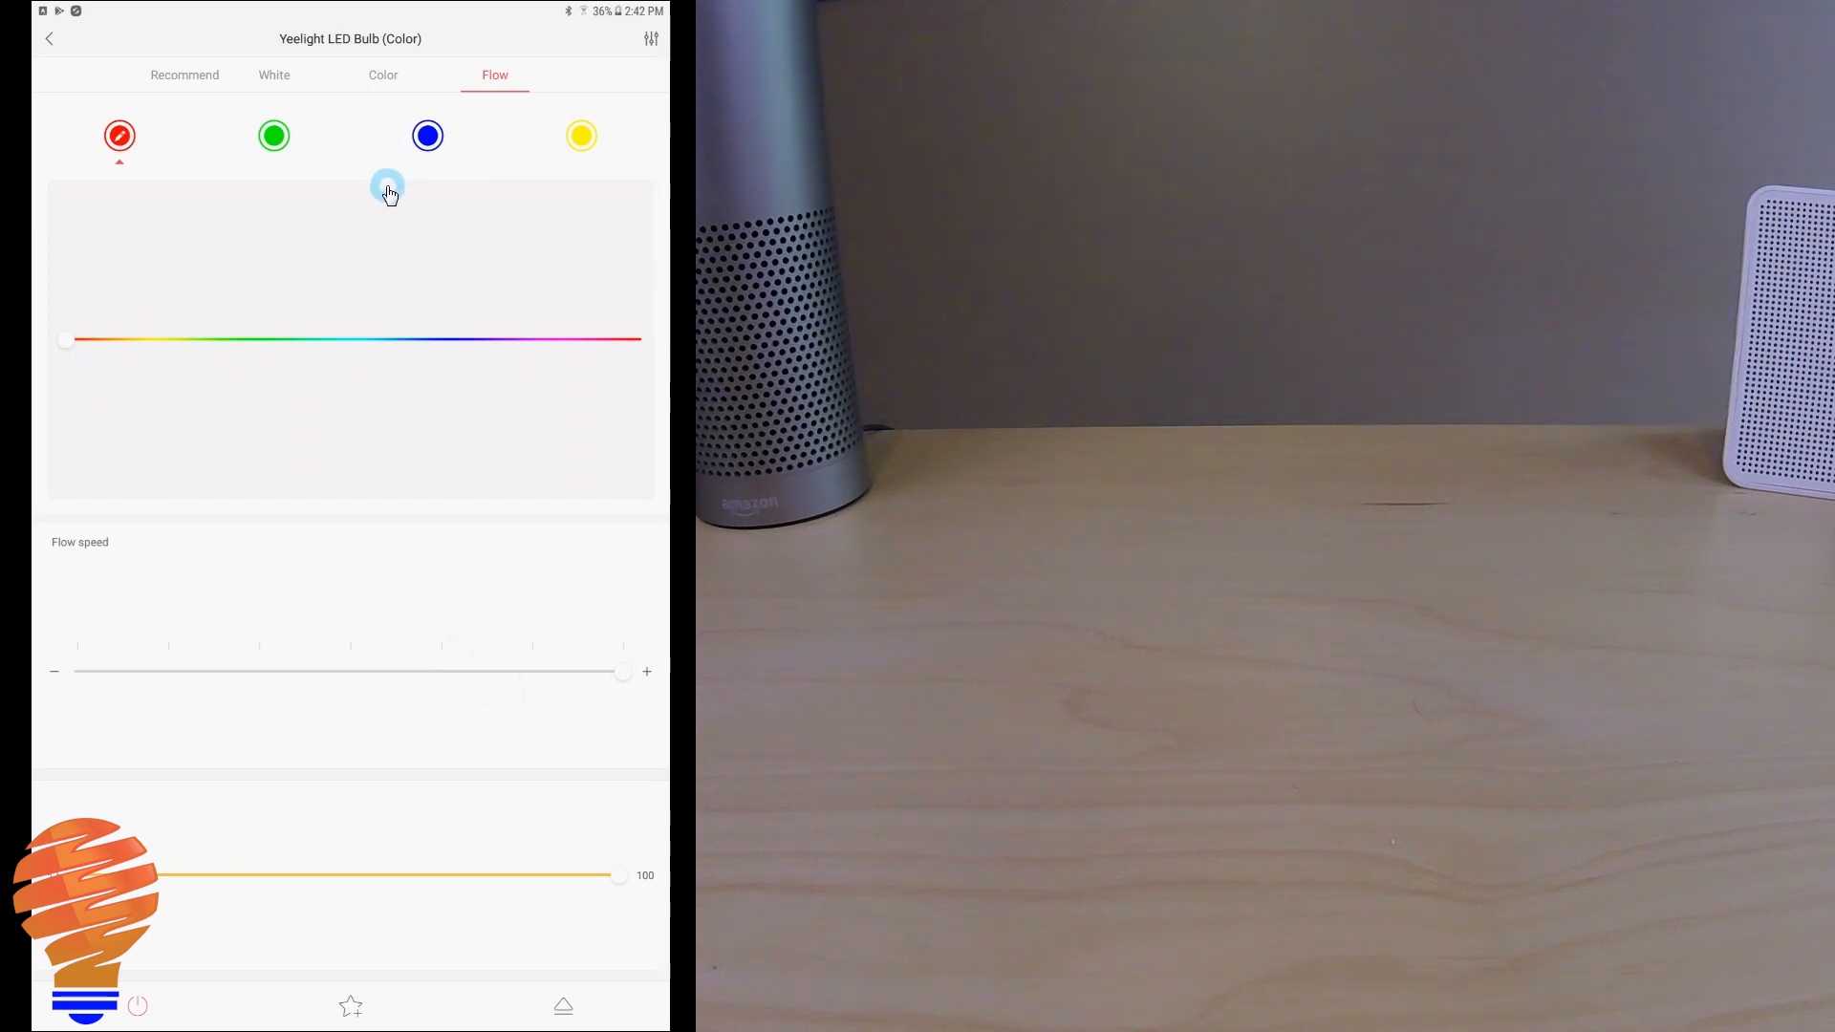
left_click(430, 137)
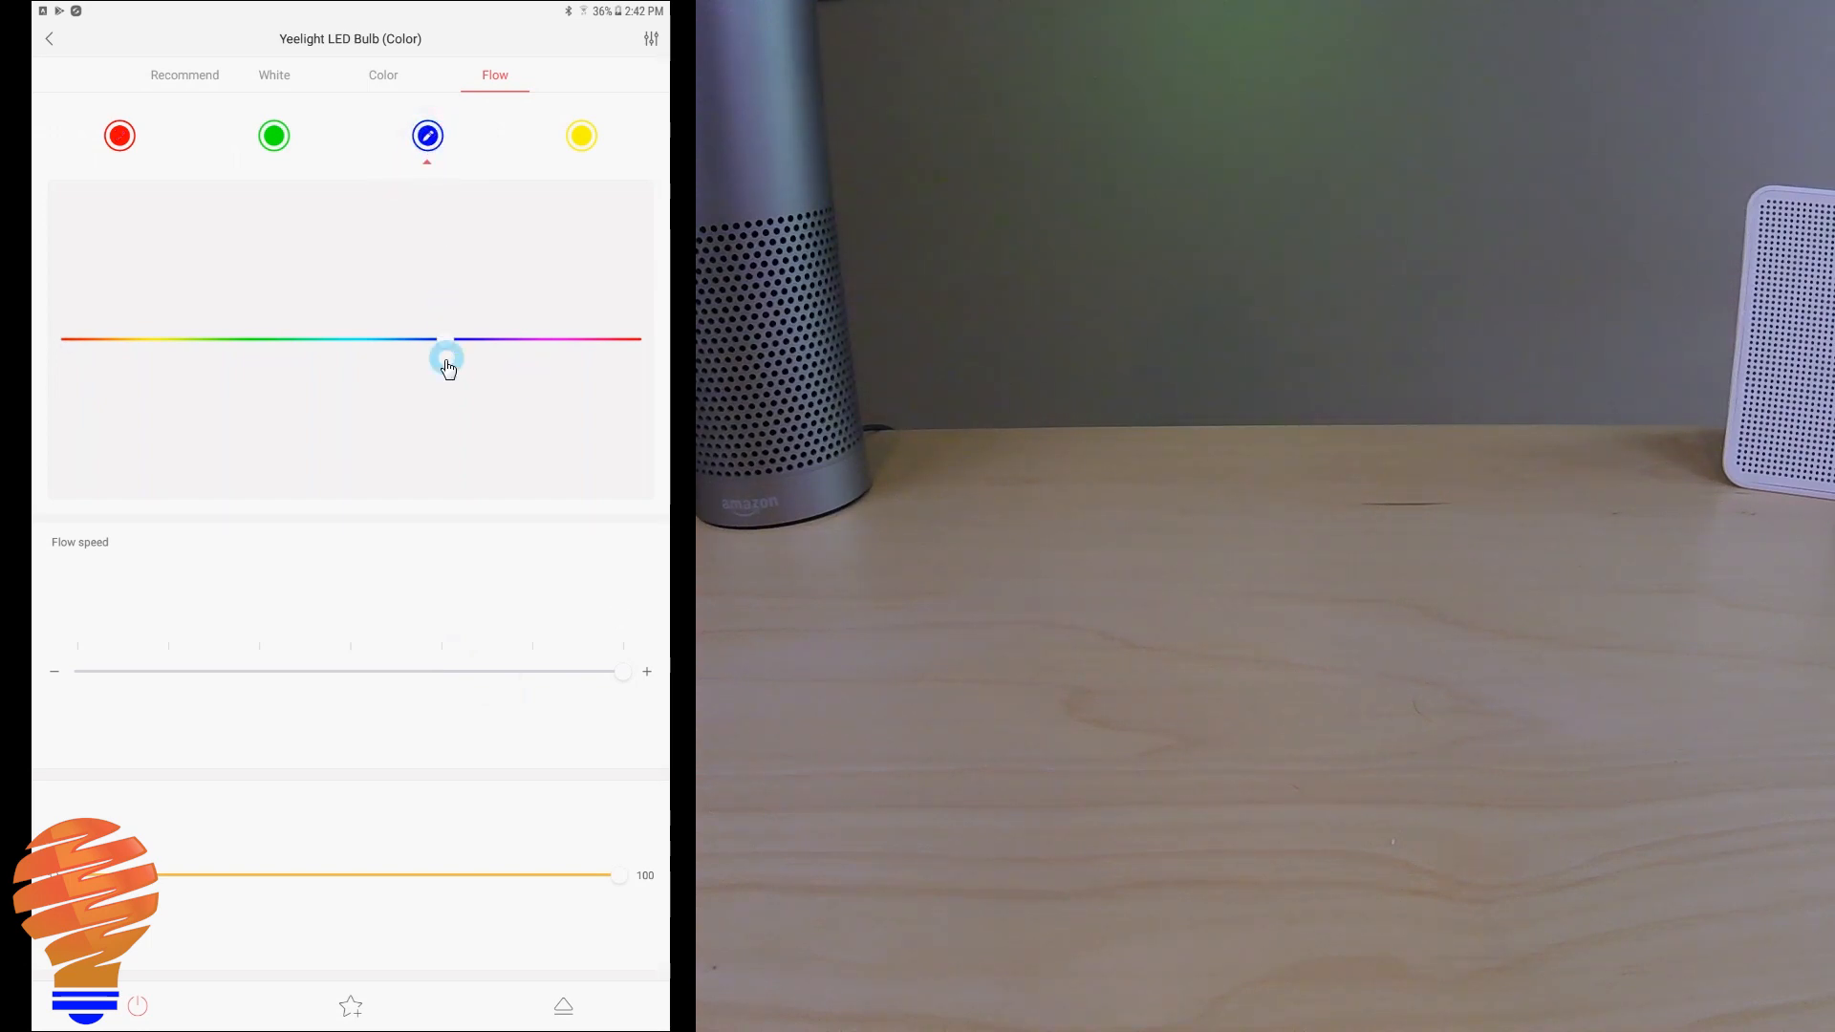
left_click_drag(445, 341, 342, 342)
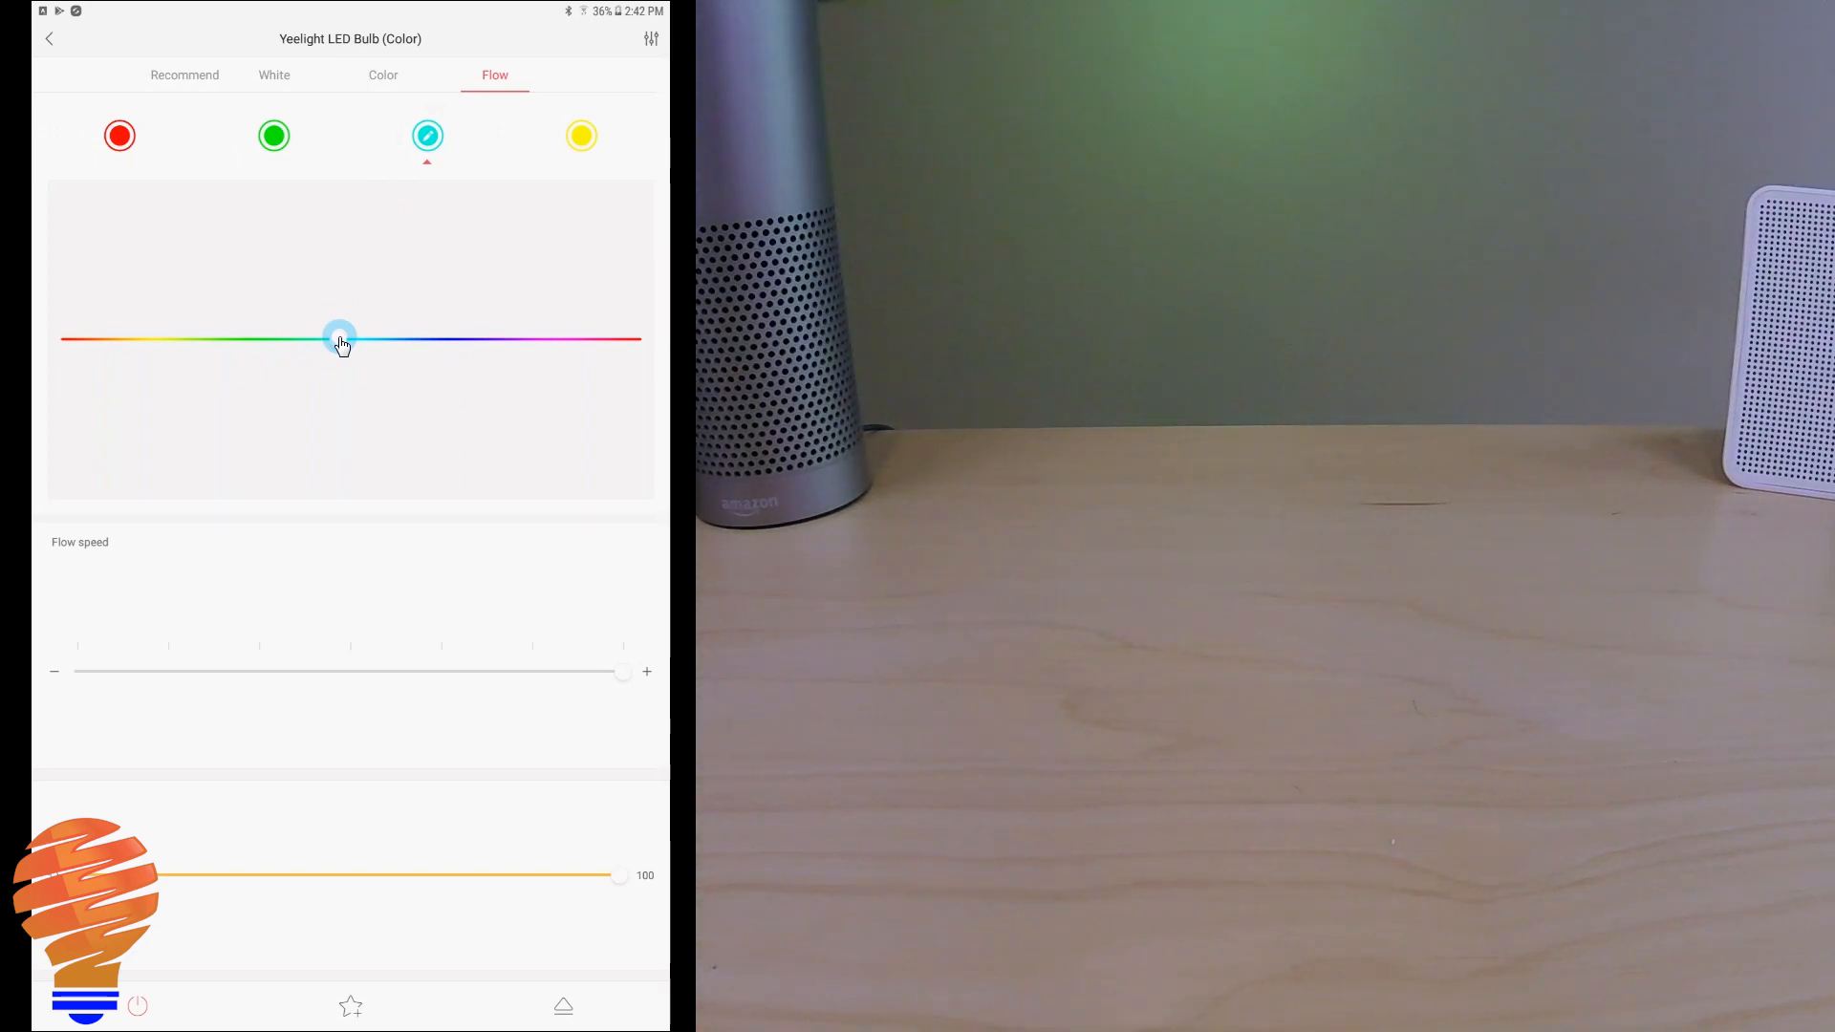
left_click_drag(343, 342, 462, 348)
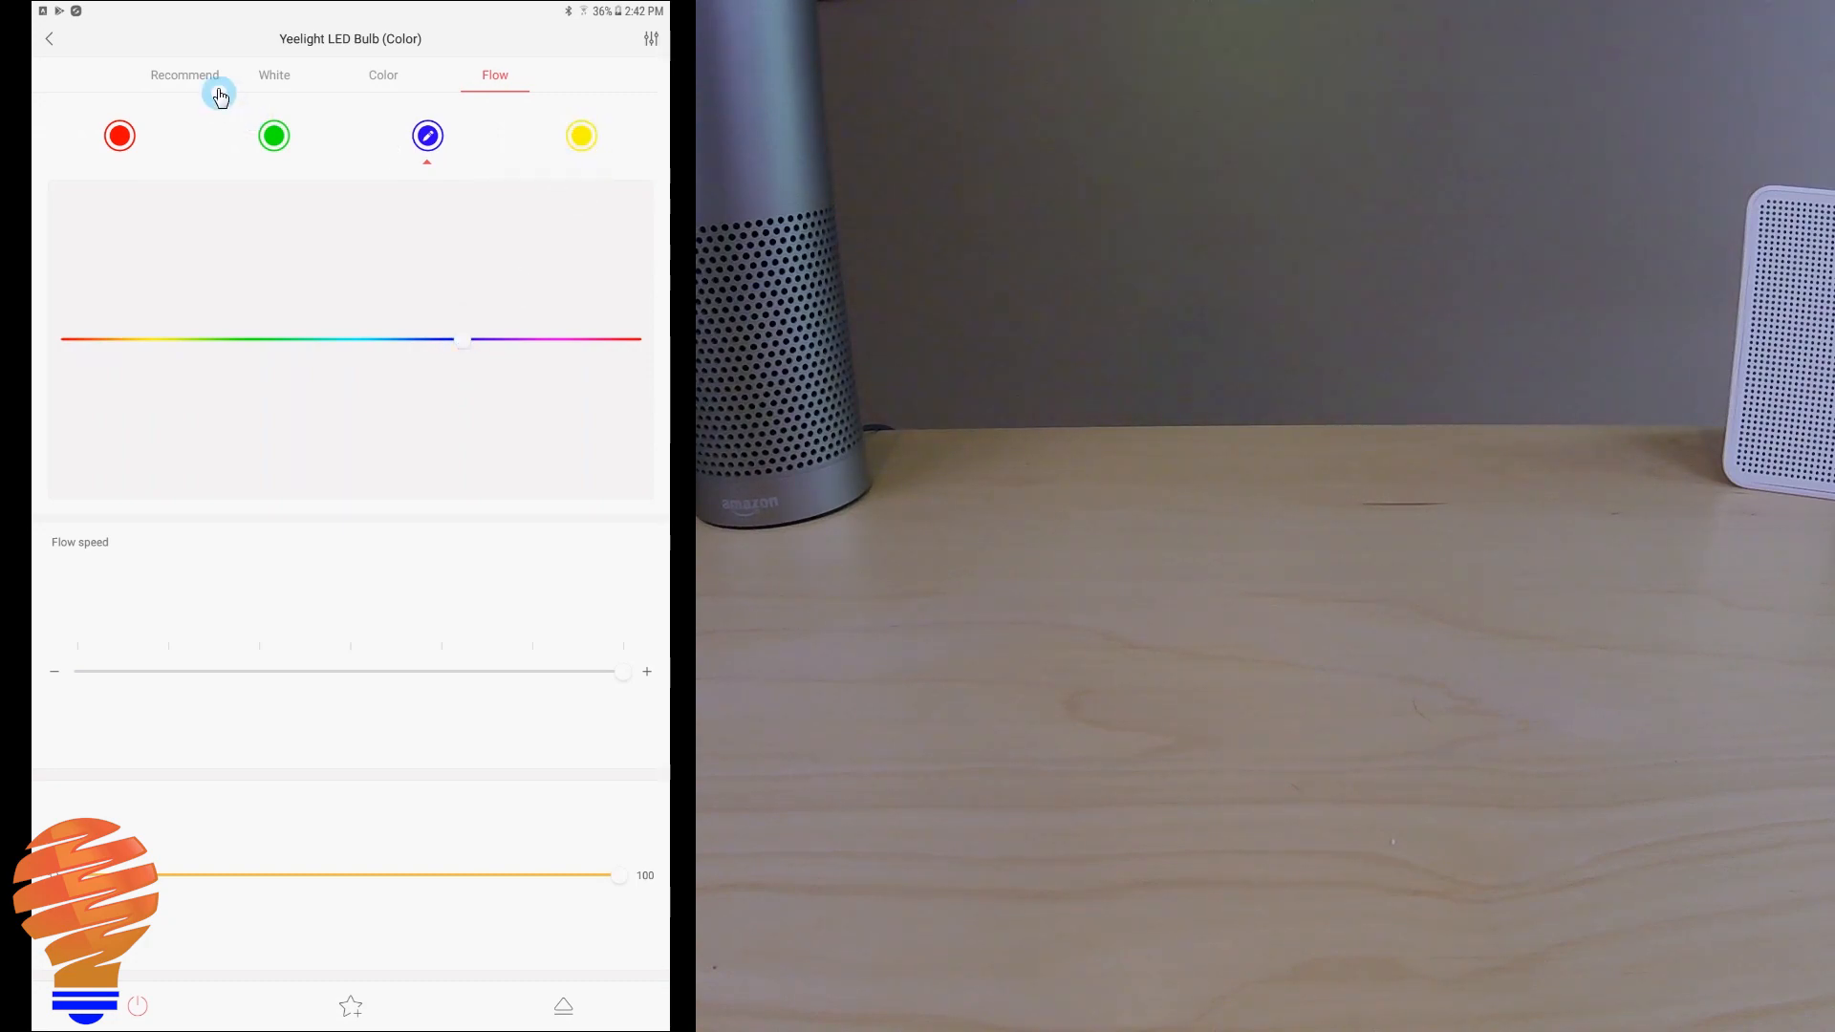
left_click(48, 39)
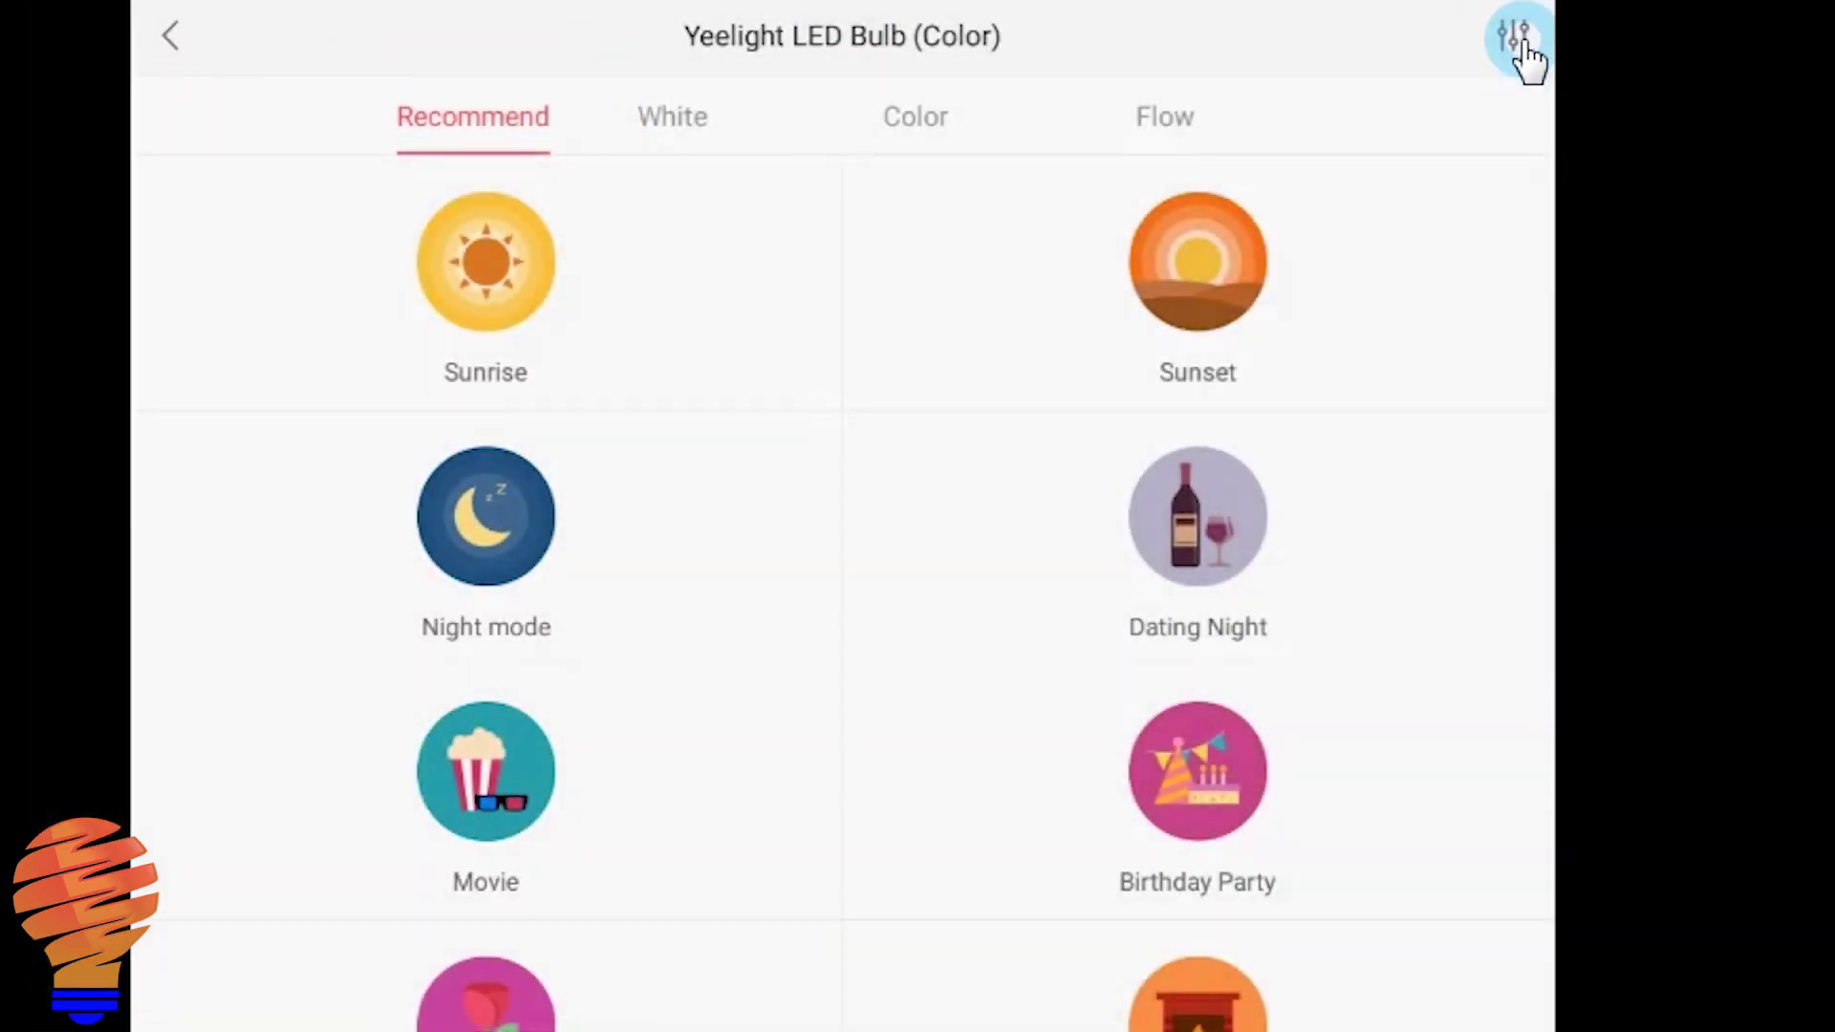
Step: Open the bulb's settings and select its current name for renaming to Yeelight
left_click(1517, 40)
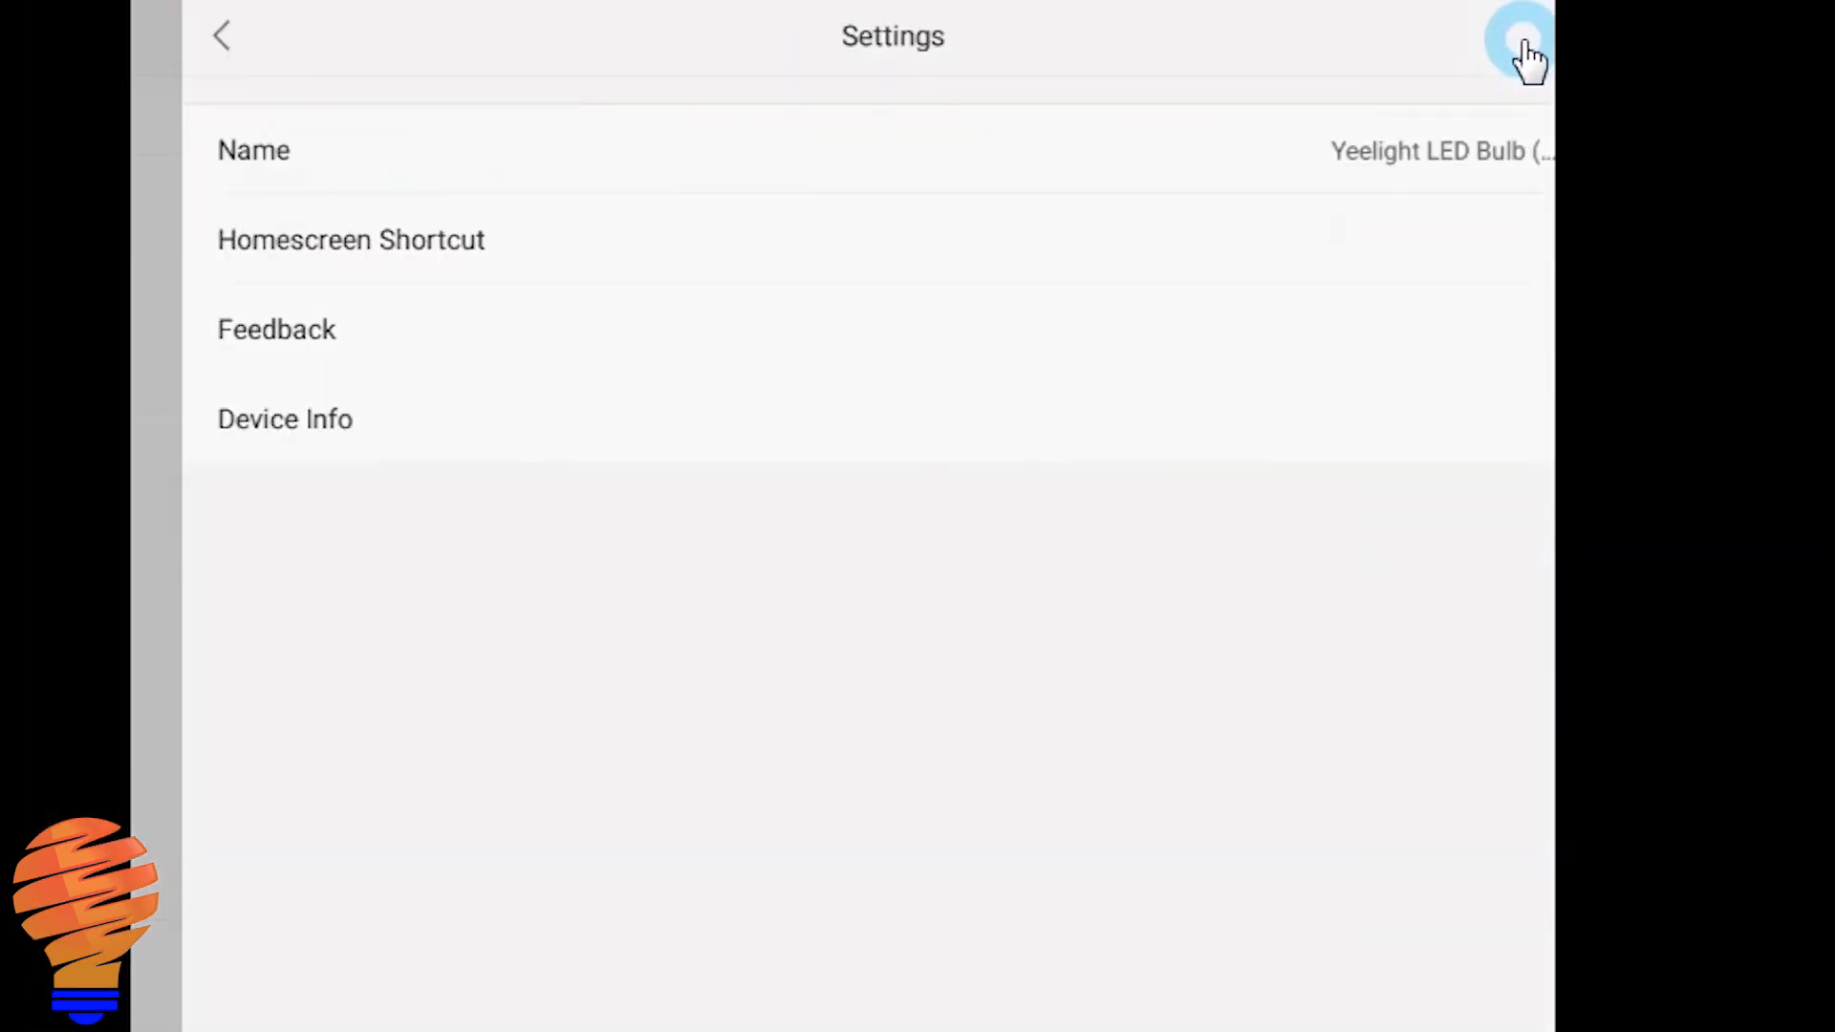
left_click(1419, 176)
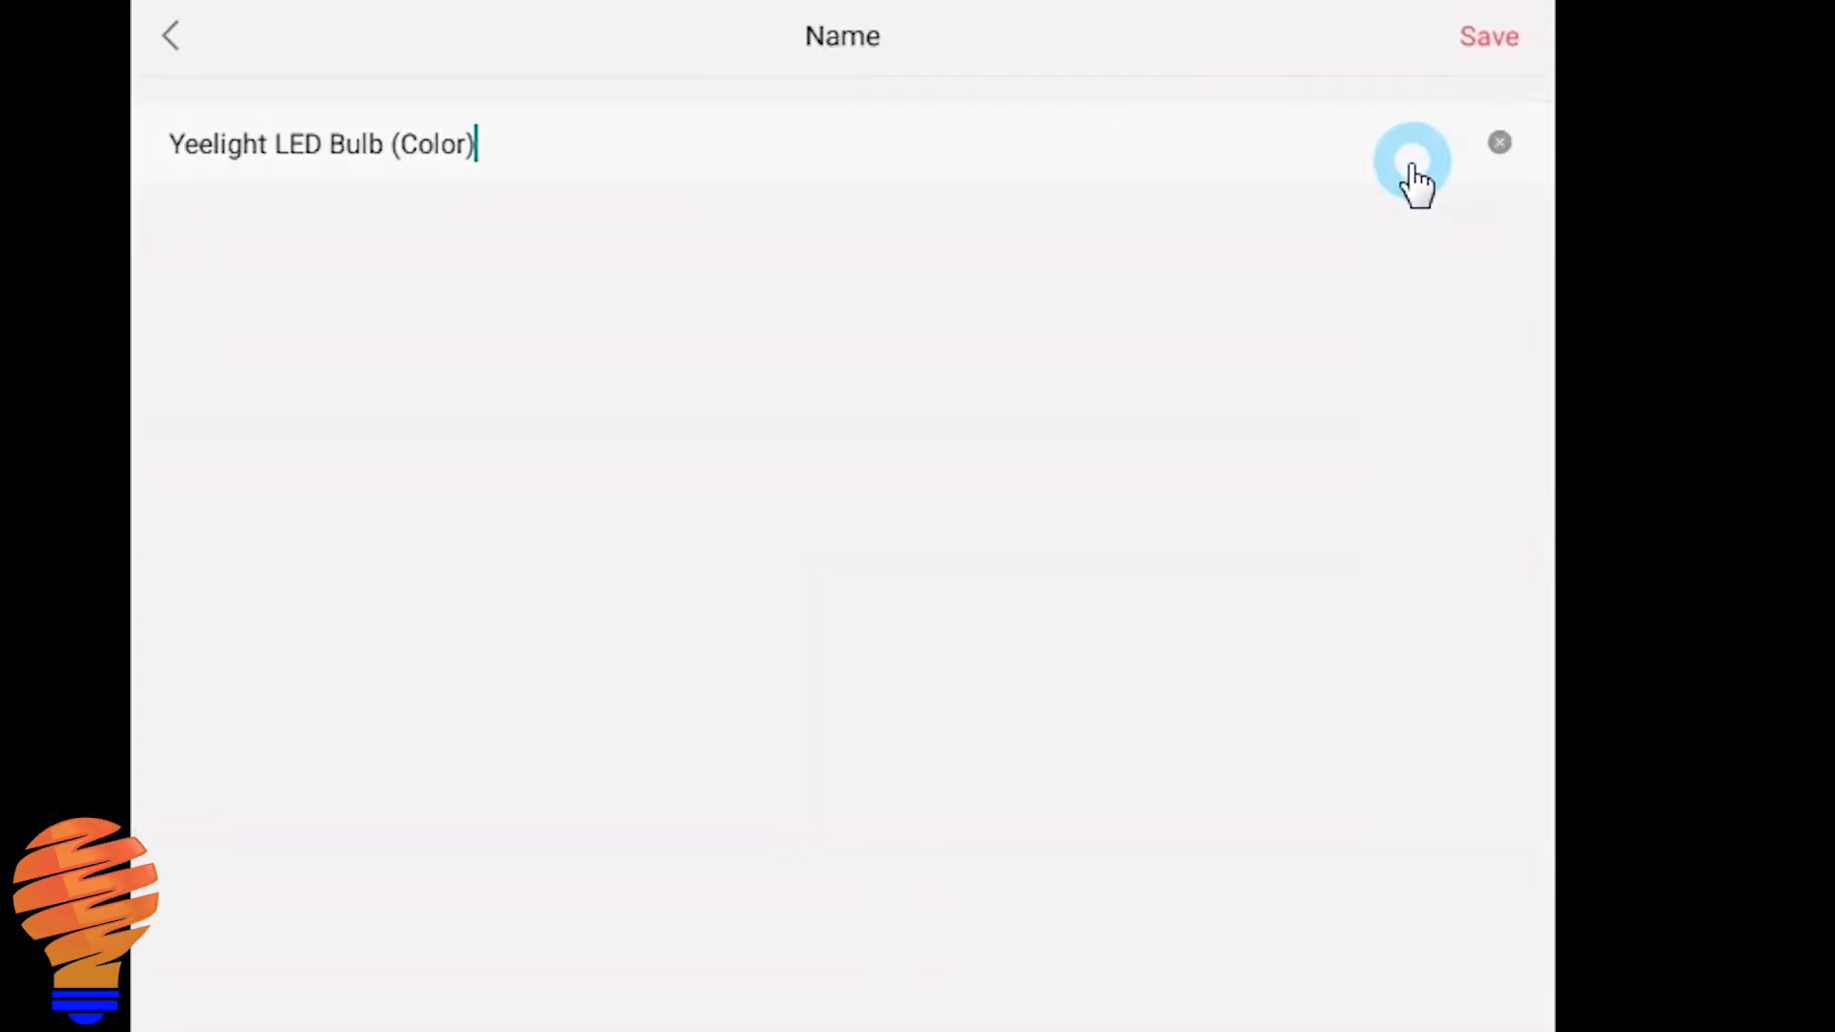
left_click(1216, 186)
key("ctrl+a")
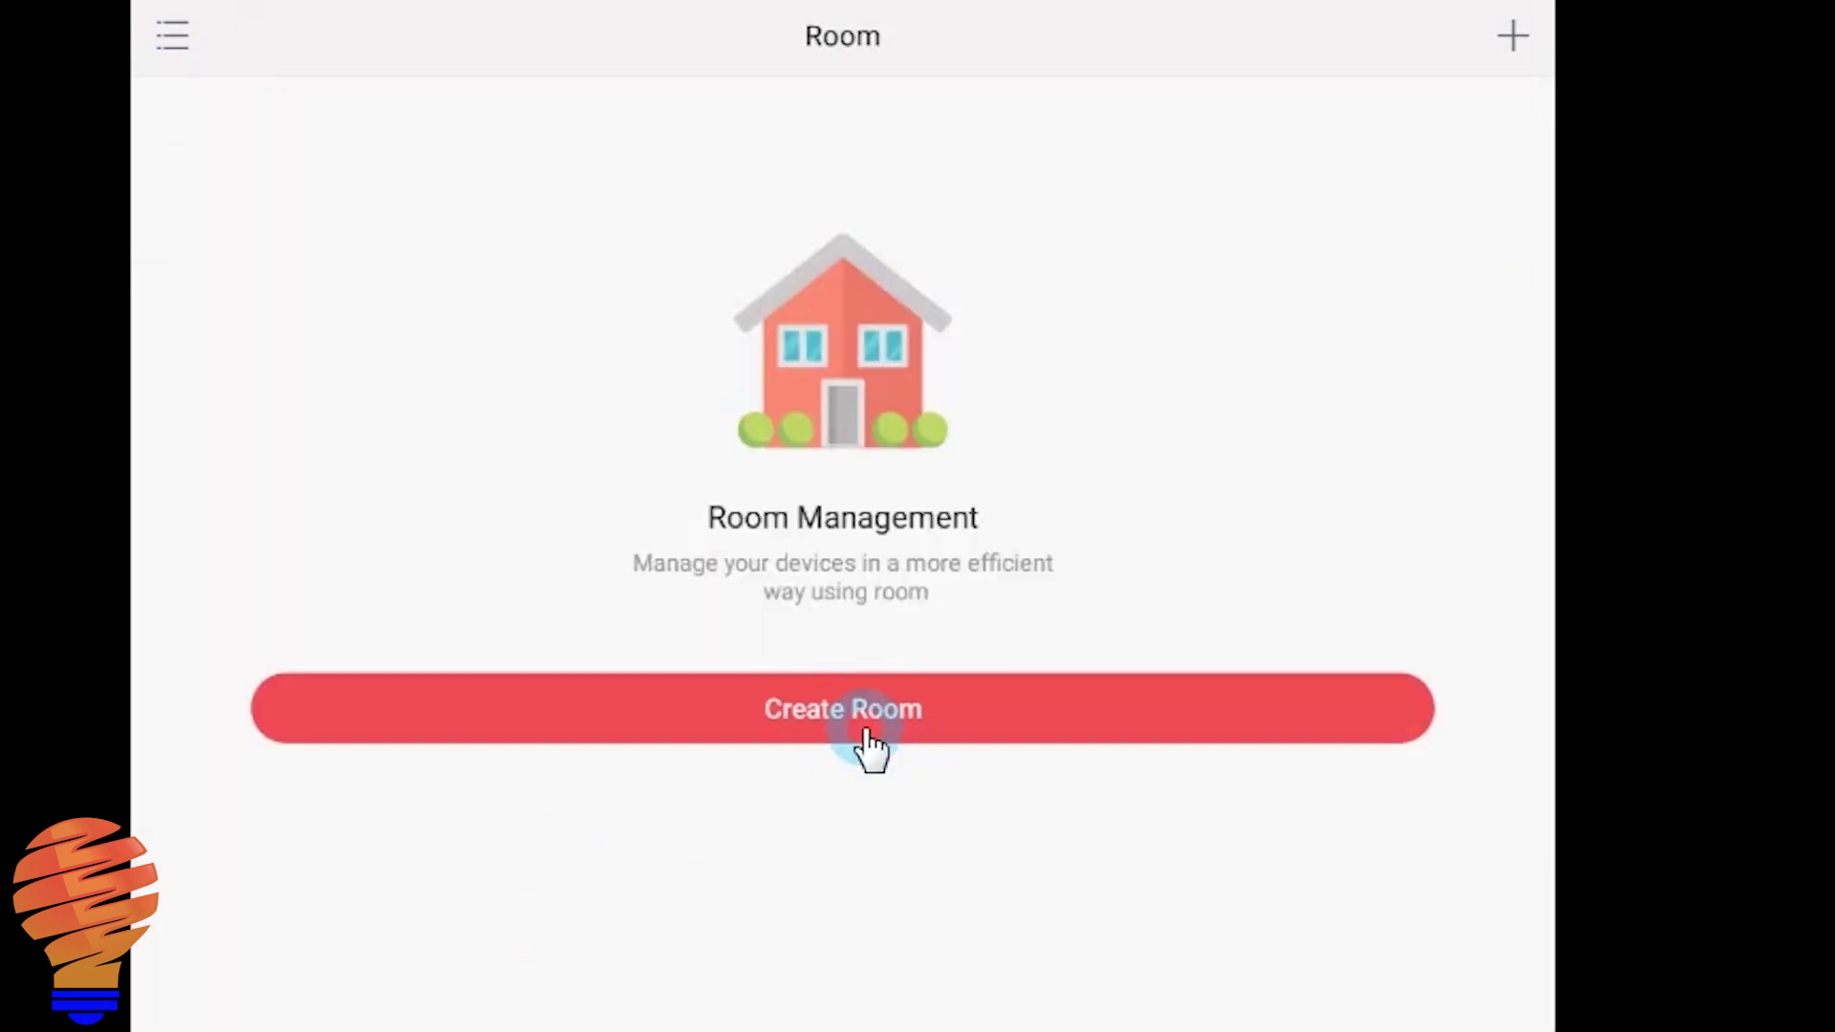
Step: Create a new room with the desk icon and confirm the name Basement Office
left_click(874, 710)
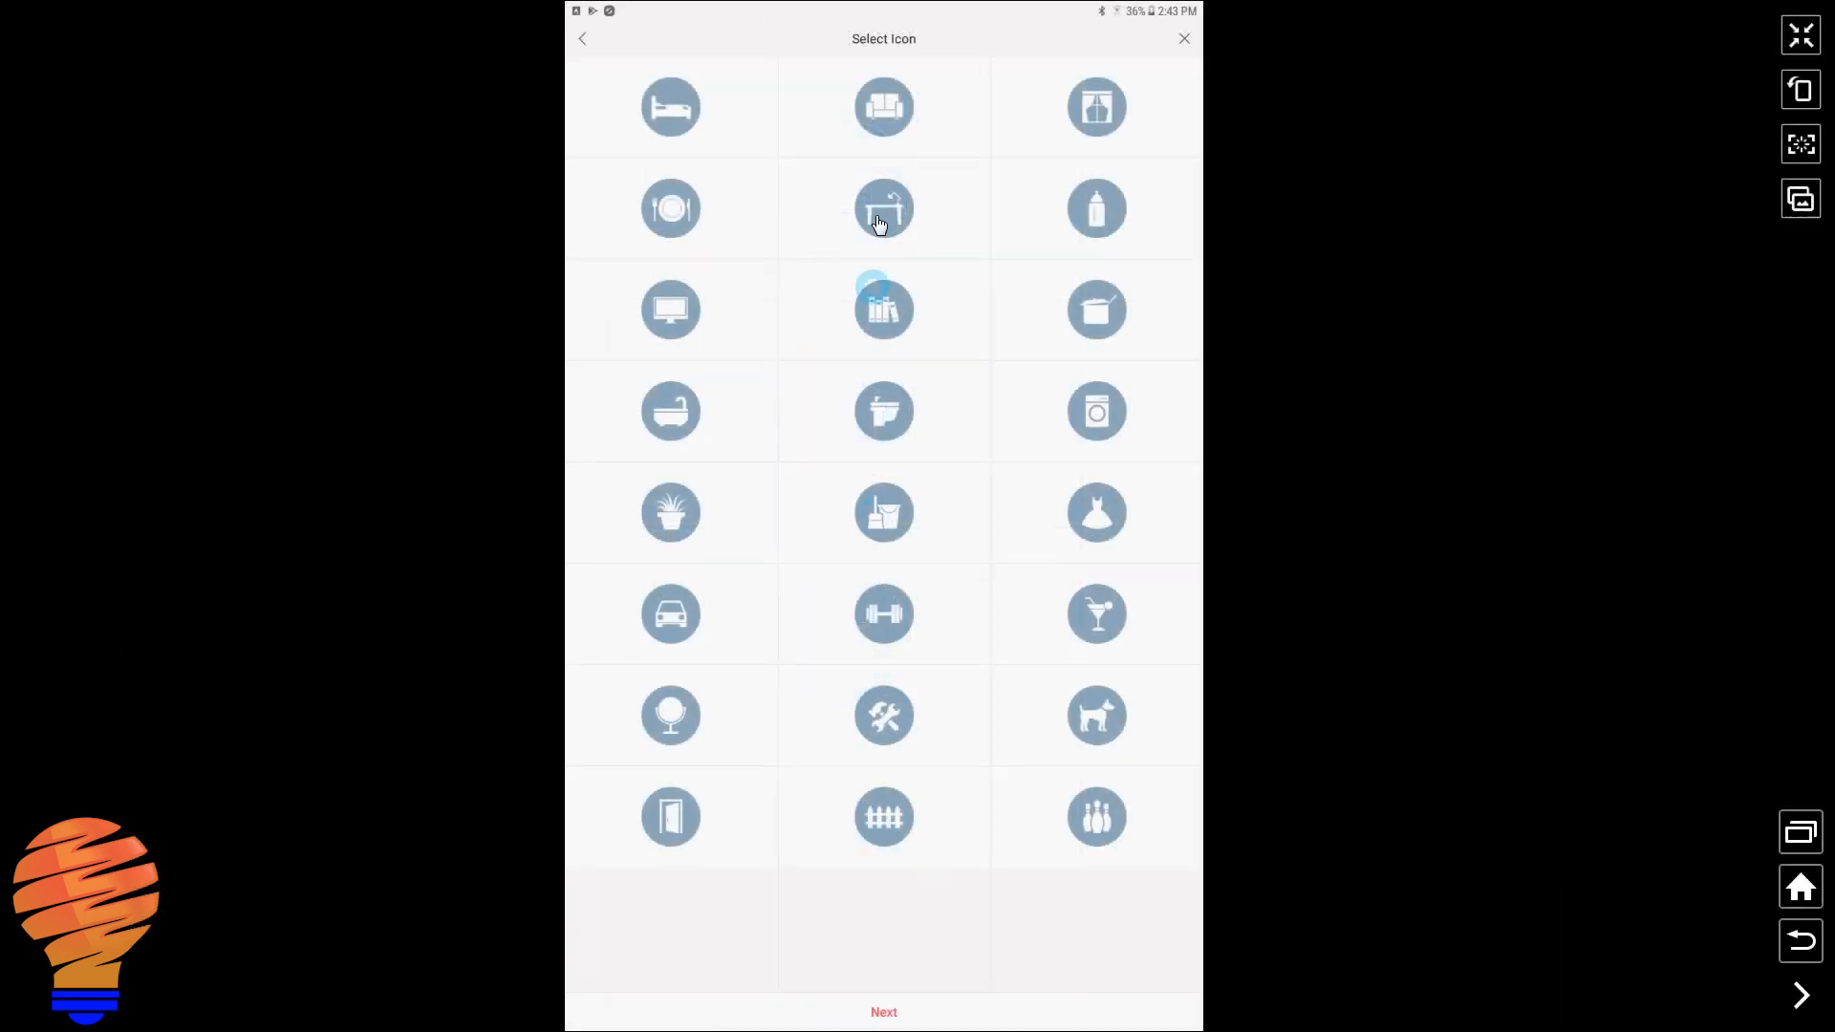
left_click(885, 211)
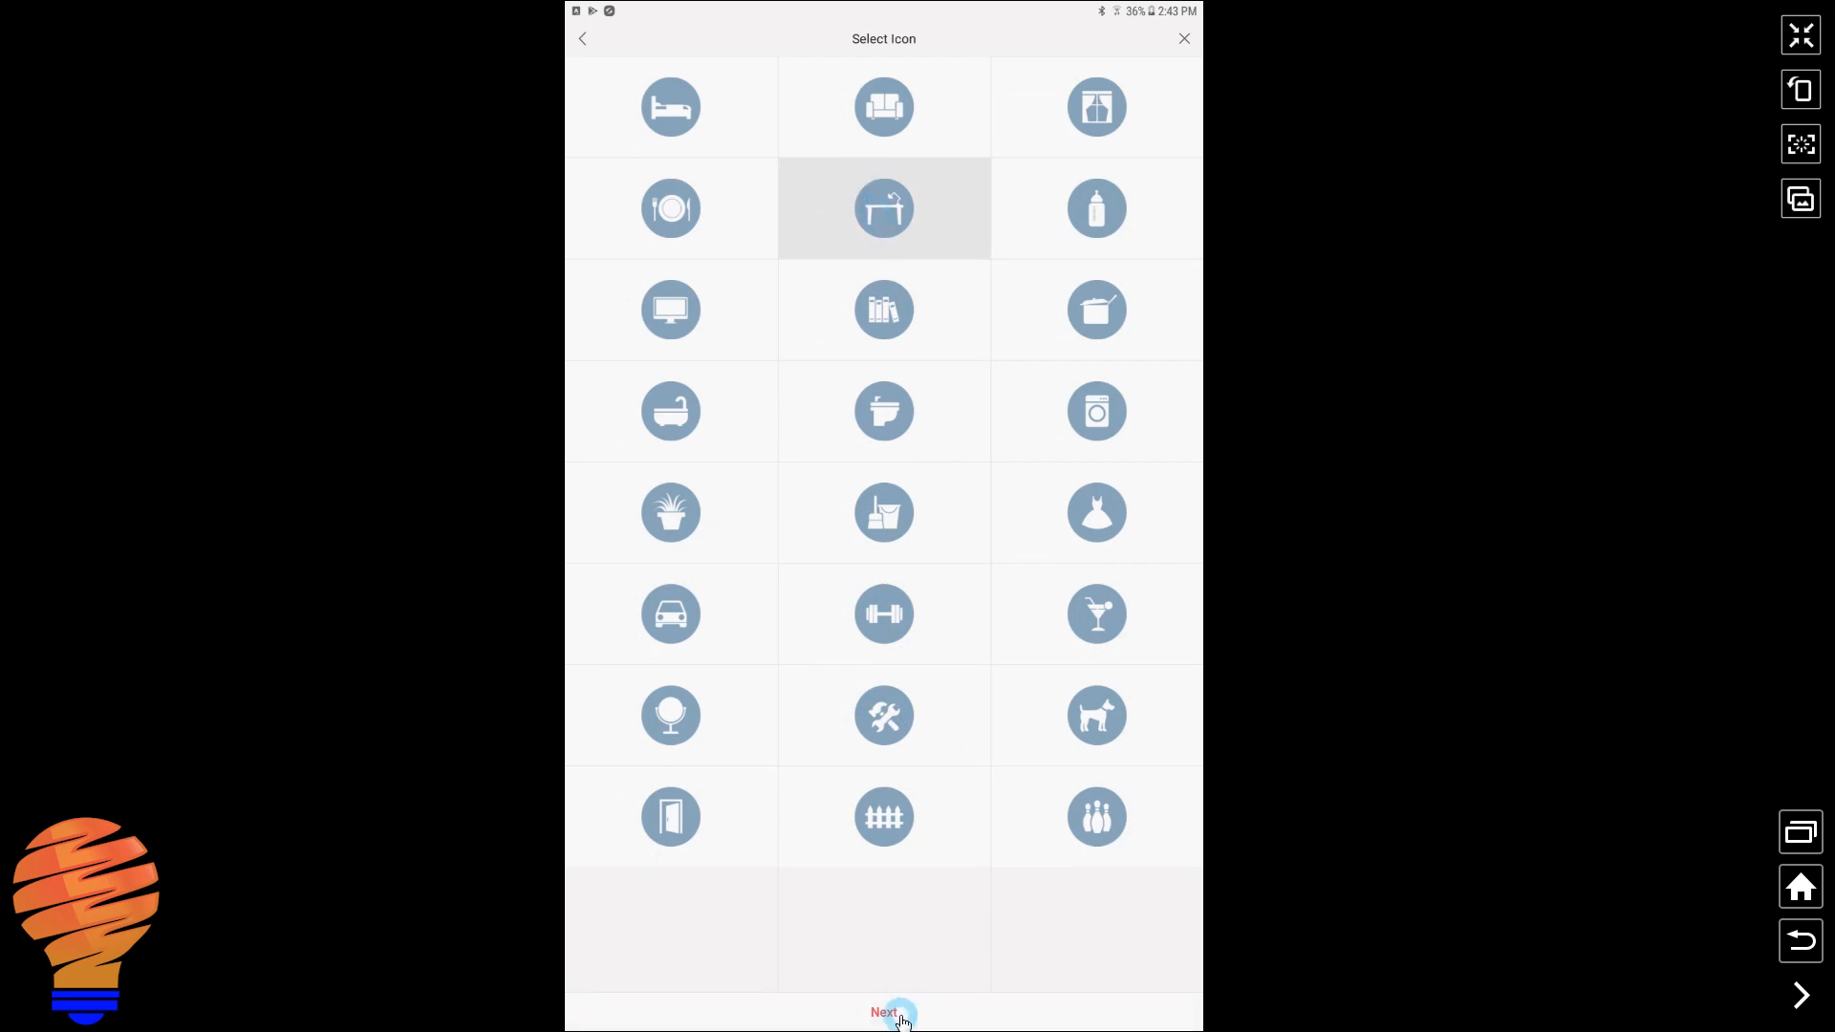
left_click(901, 1018)
type("Bas")
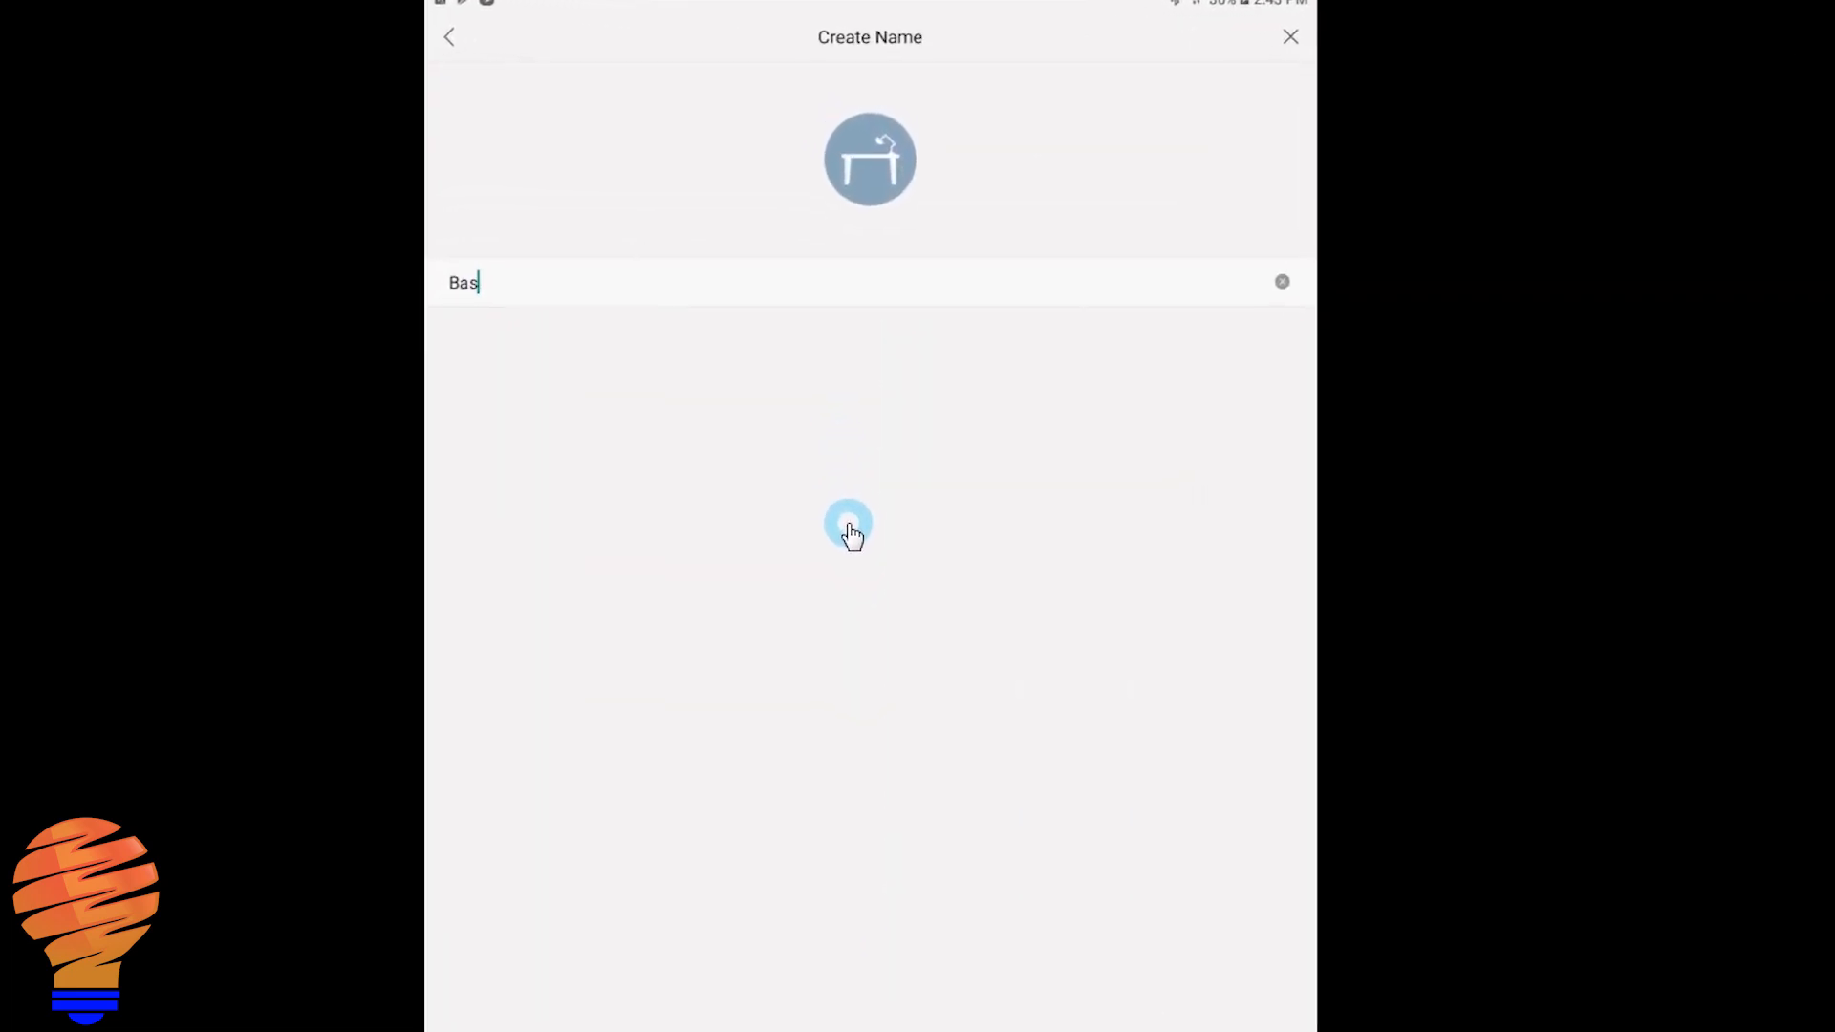
type("ement Office")
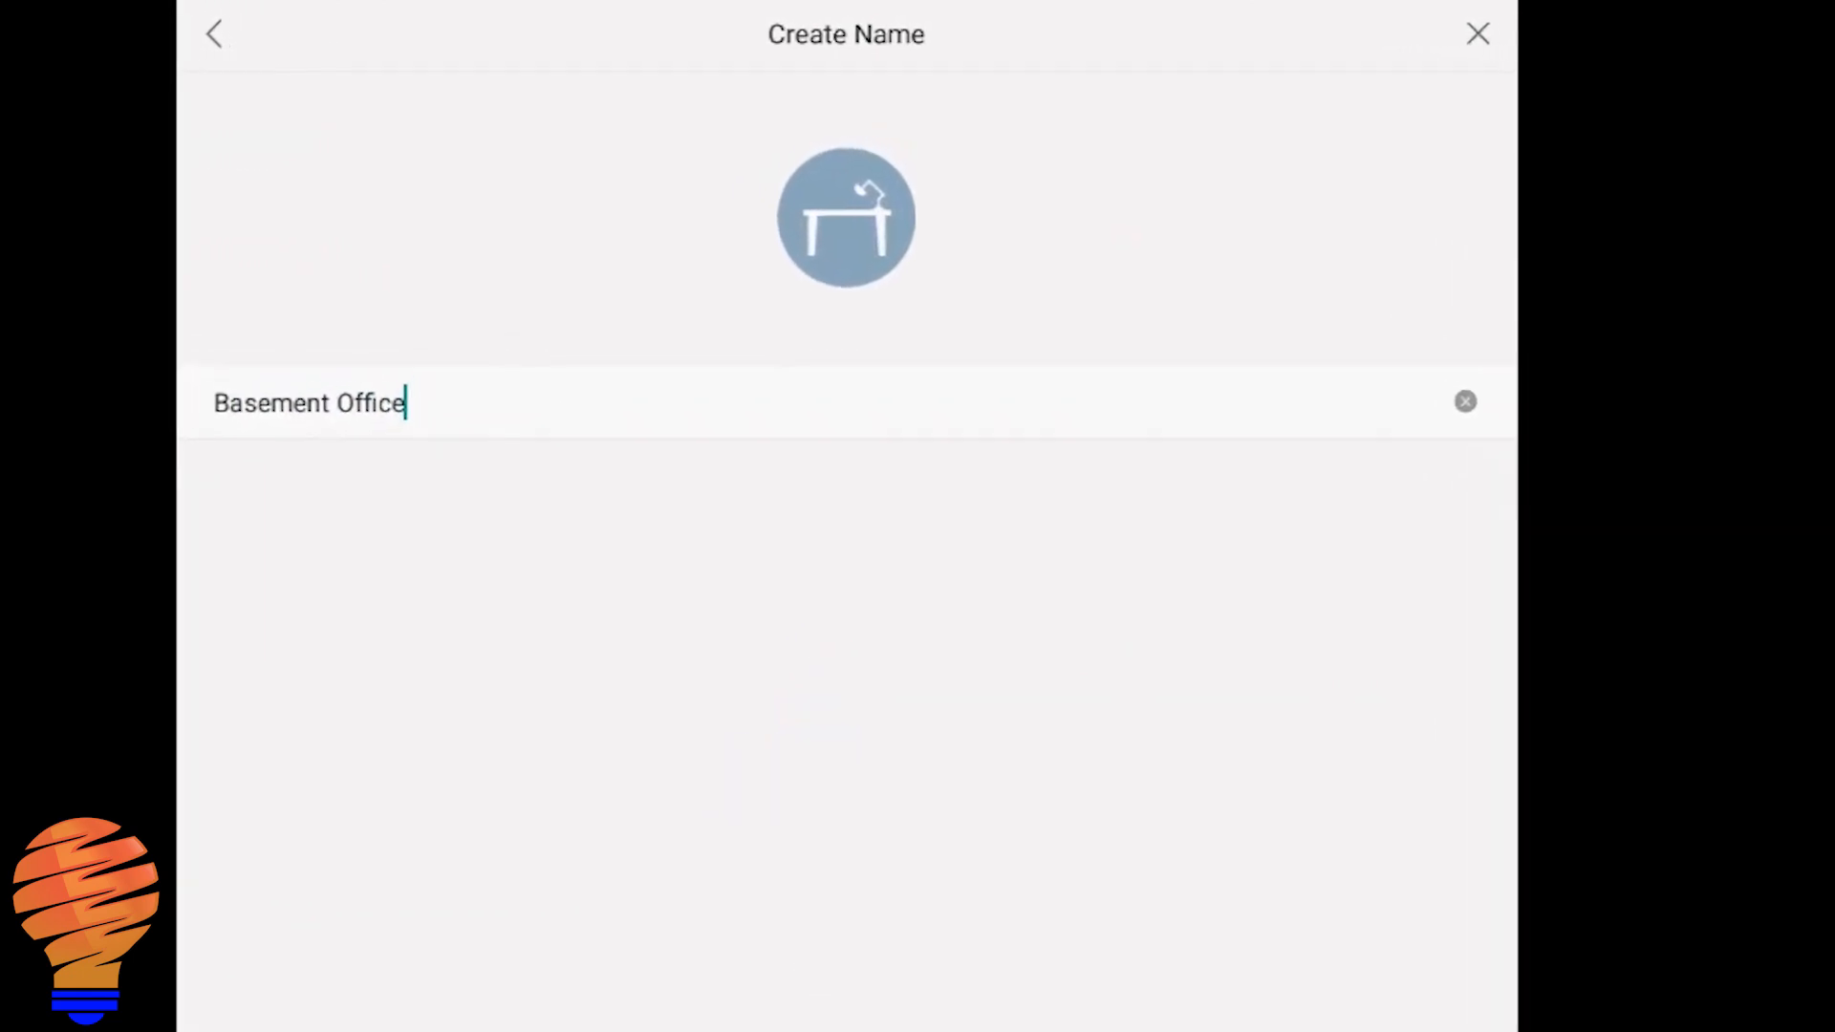
key("Return")
Step: Add the Yeelight bulb to Basement Office and name a new scene Work Time
left_click(331, 207)
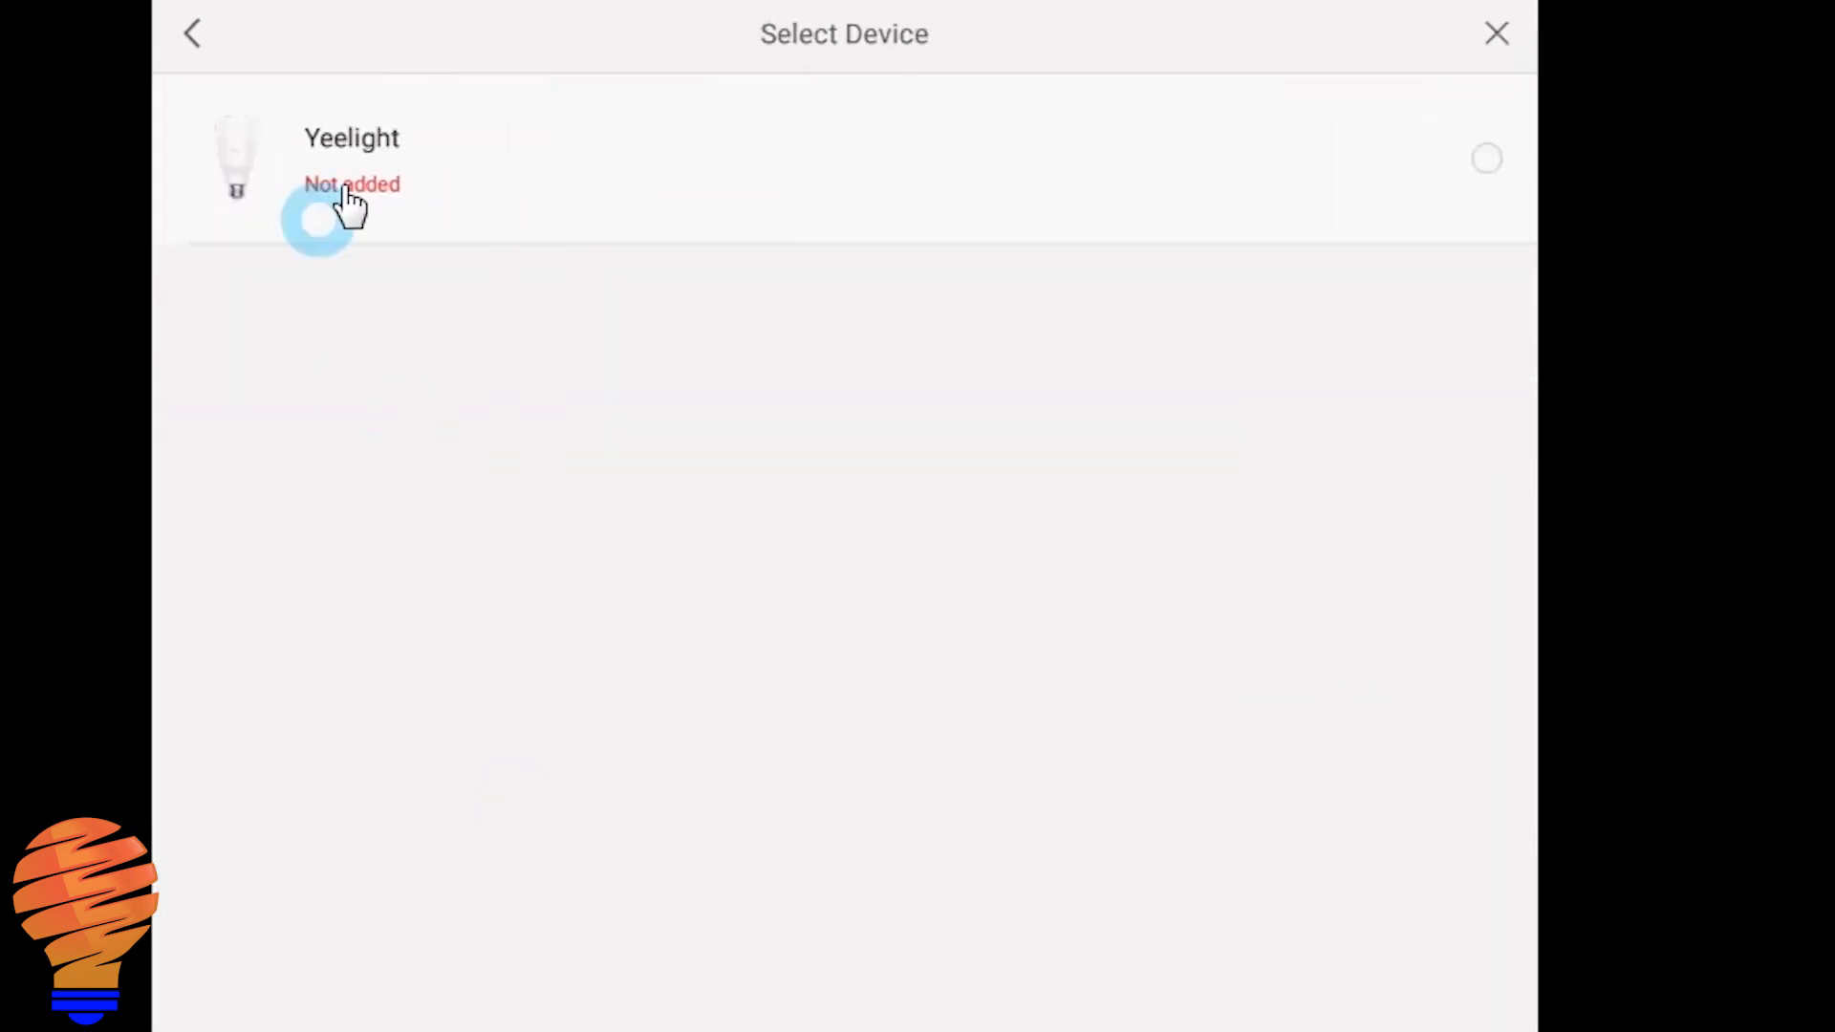
left_click(416, 166)
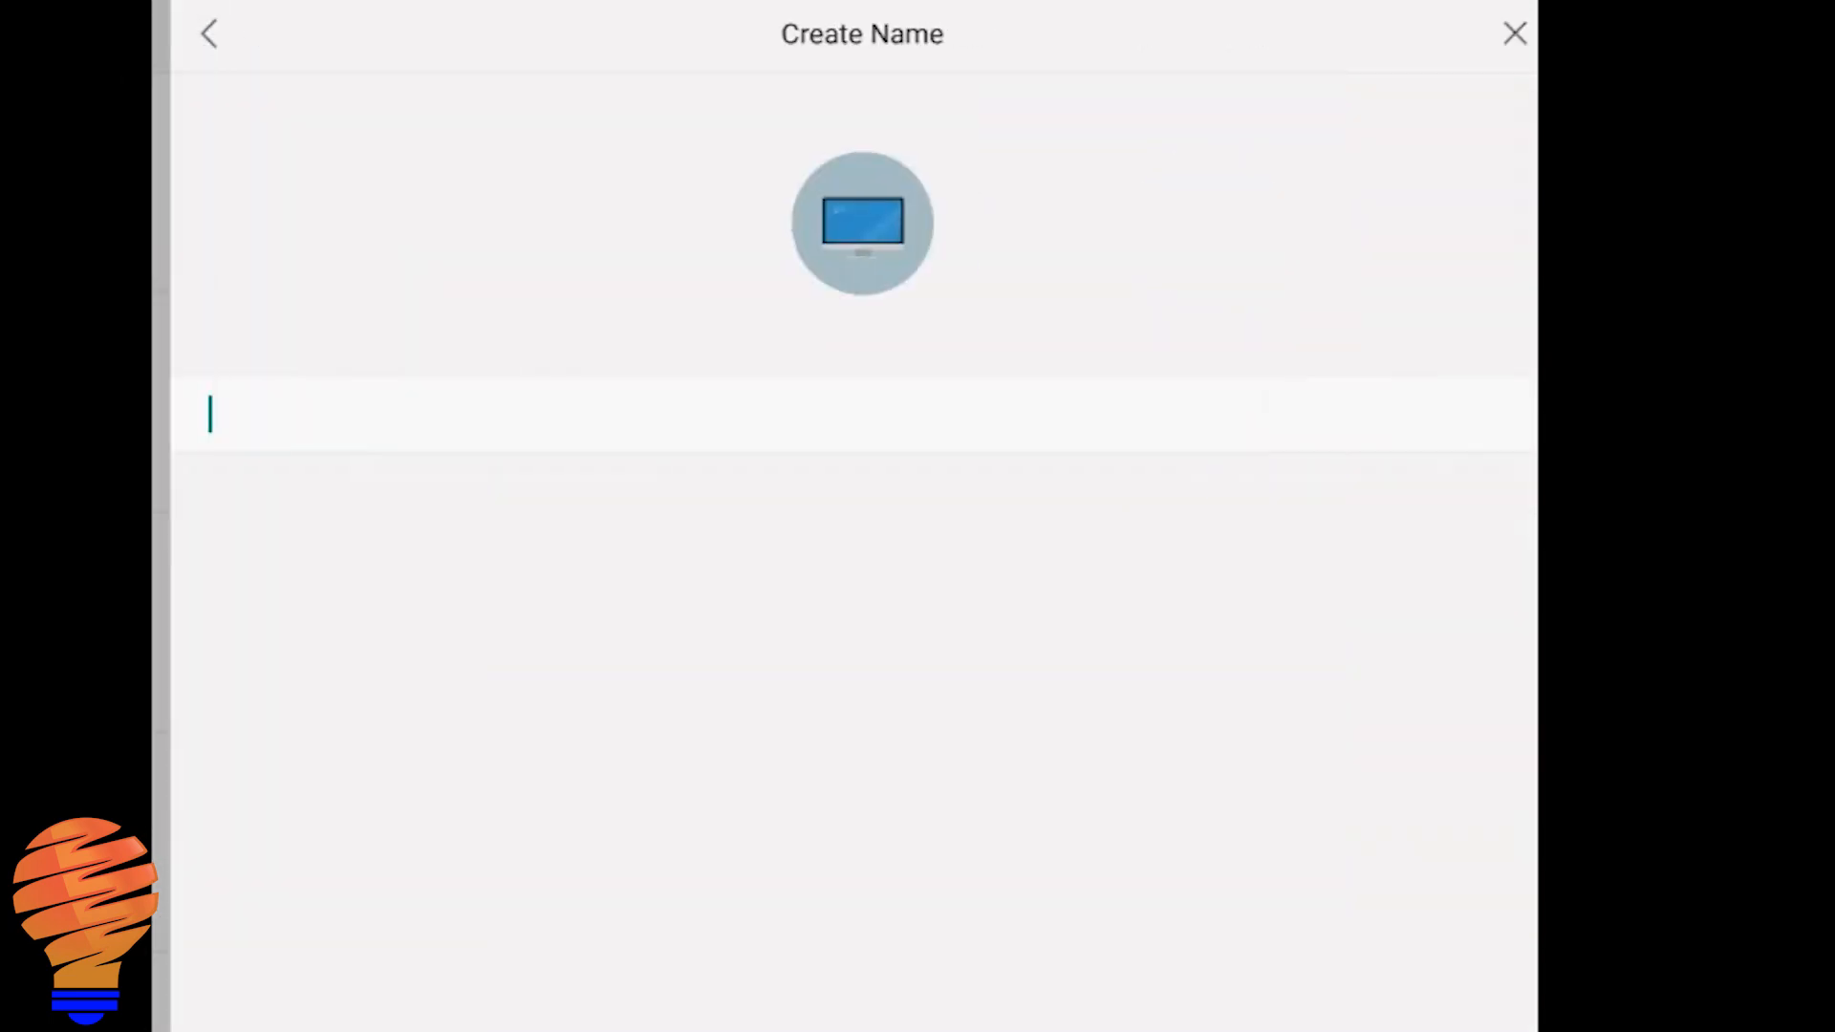
left_click(369, 552)
type("Work Time")
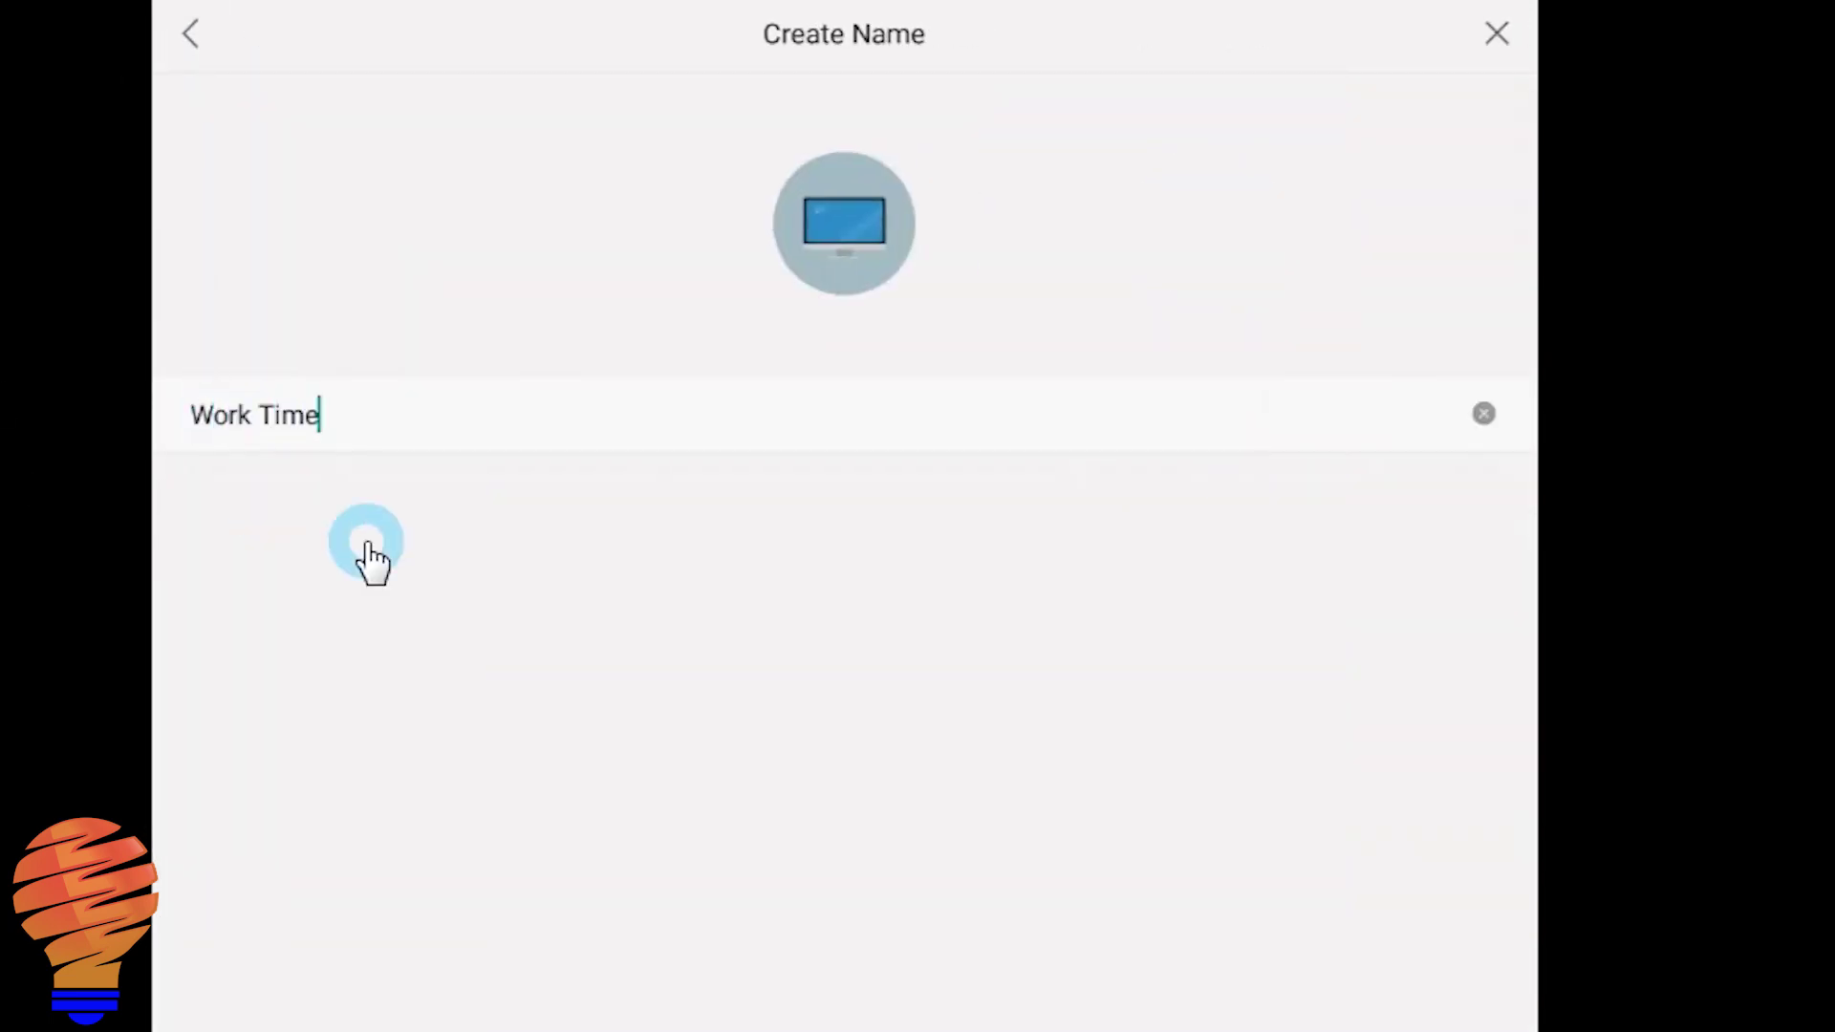
left_click(552, 842)
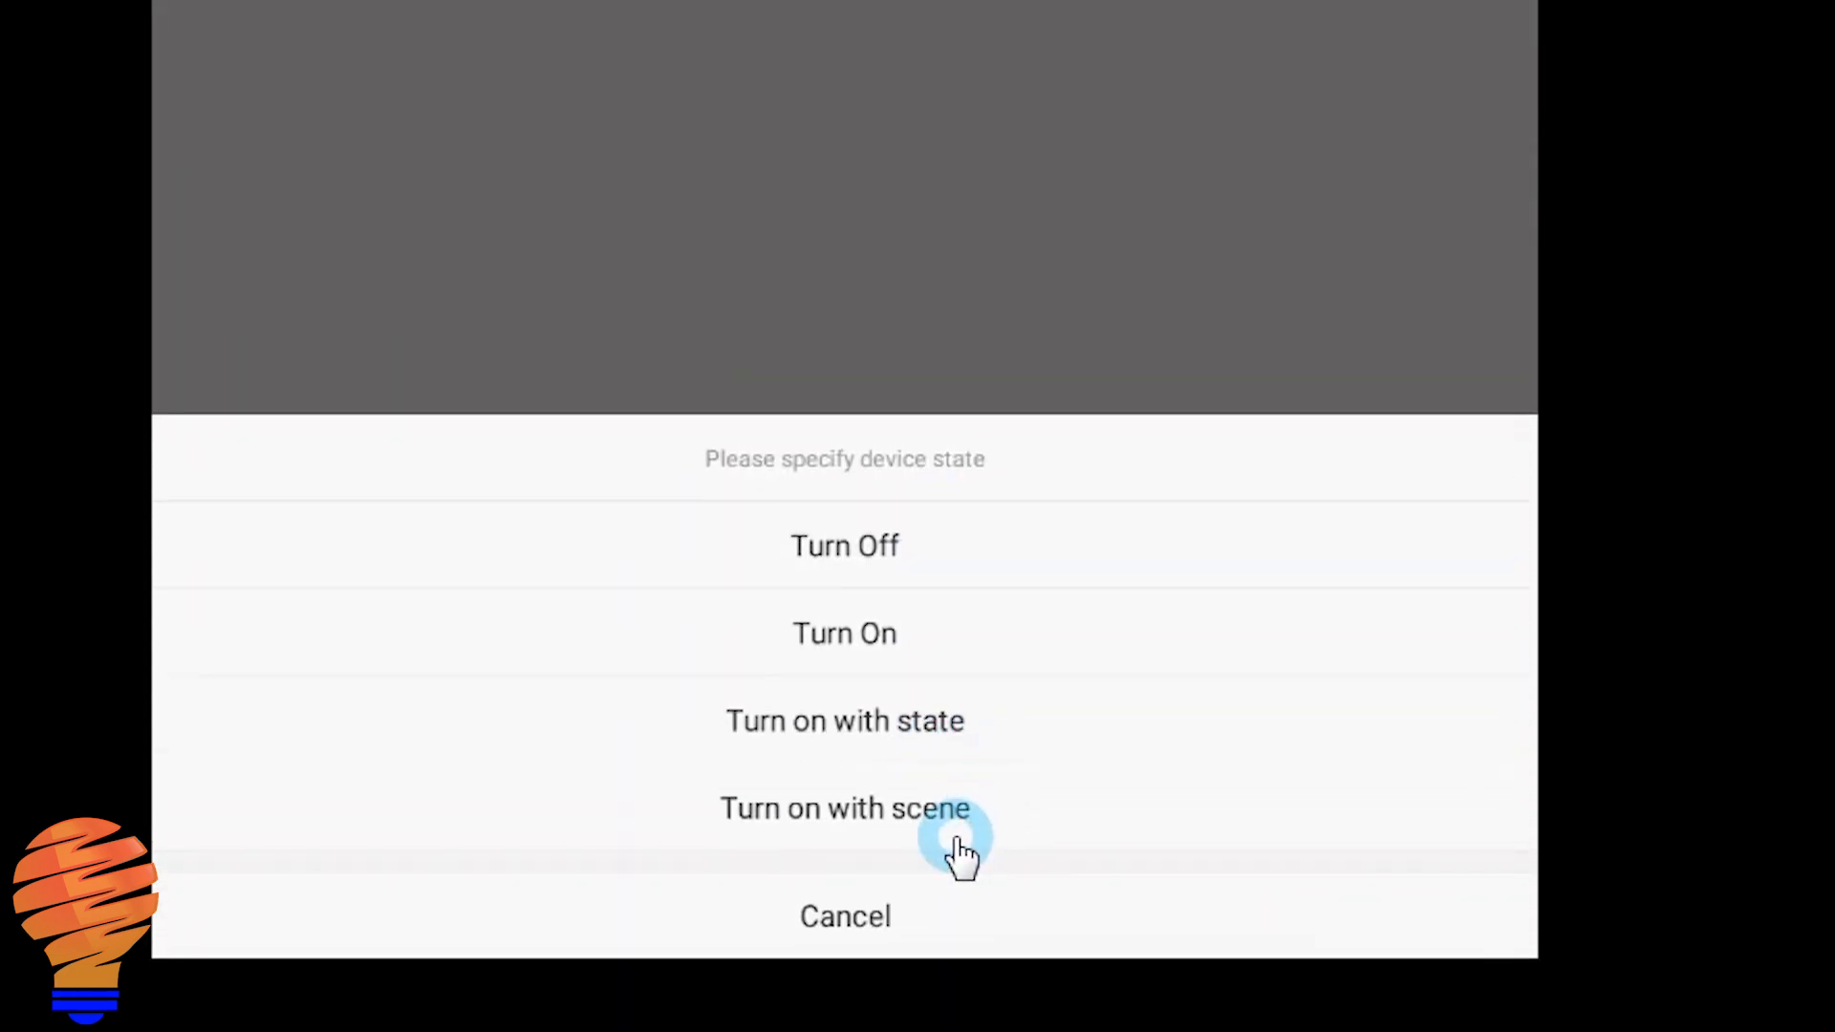
Step: Set Work Time to turn the bulb on with the Reading recommended preset
left_click(954, 829)
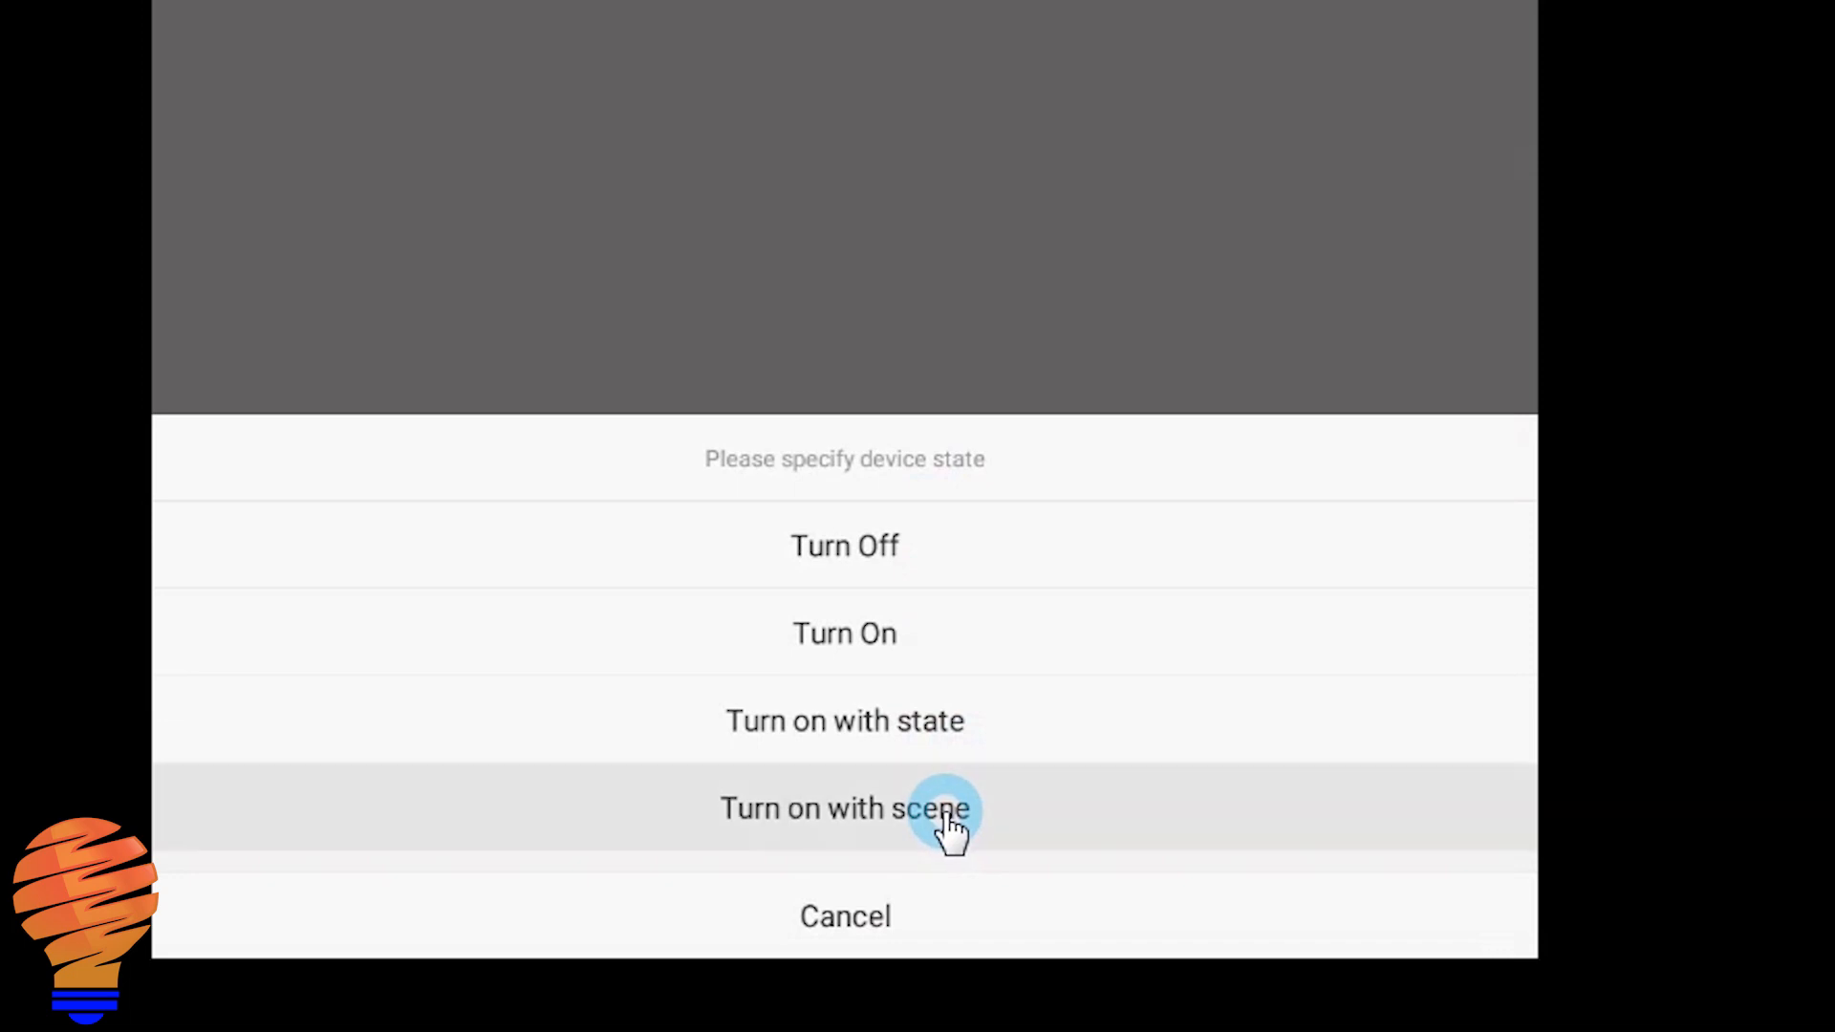
scroll(917, 516, "up", 5)
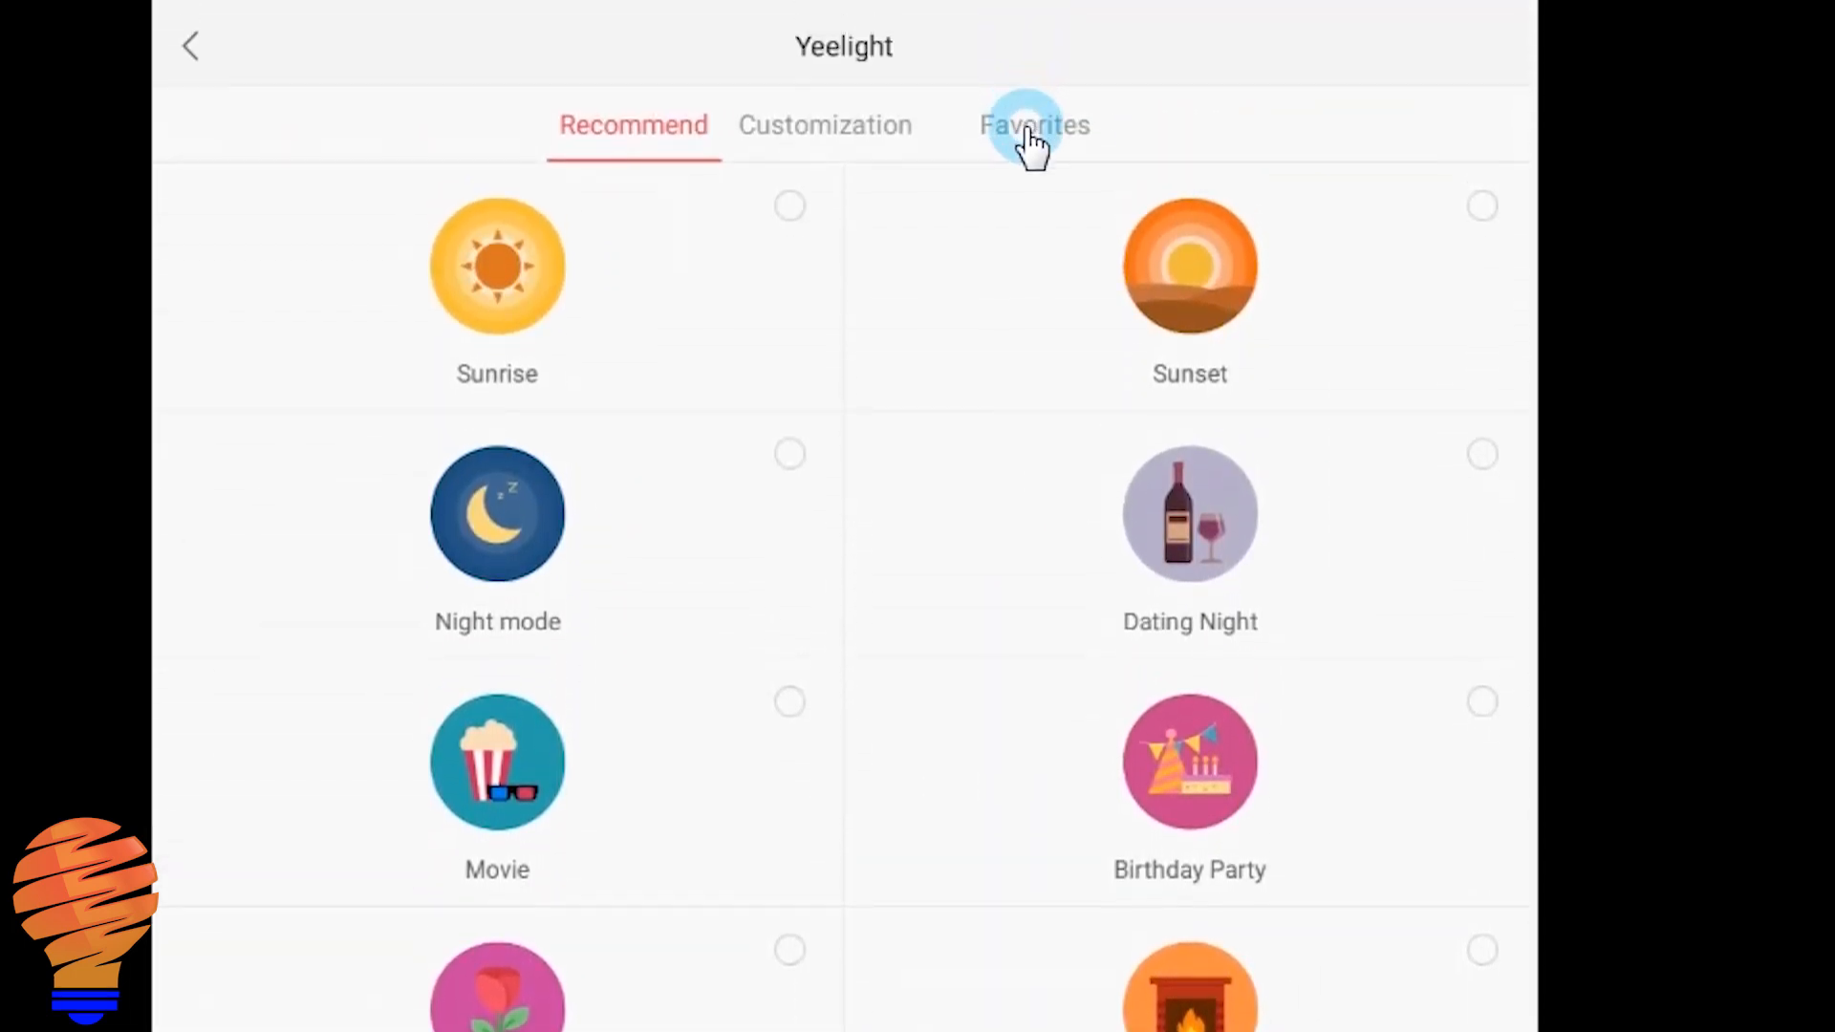
left_click(1032, 130)
left_click(807, 132)
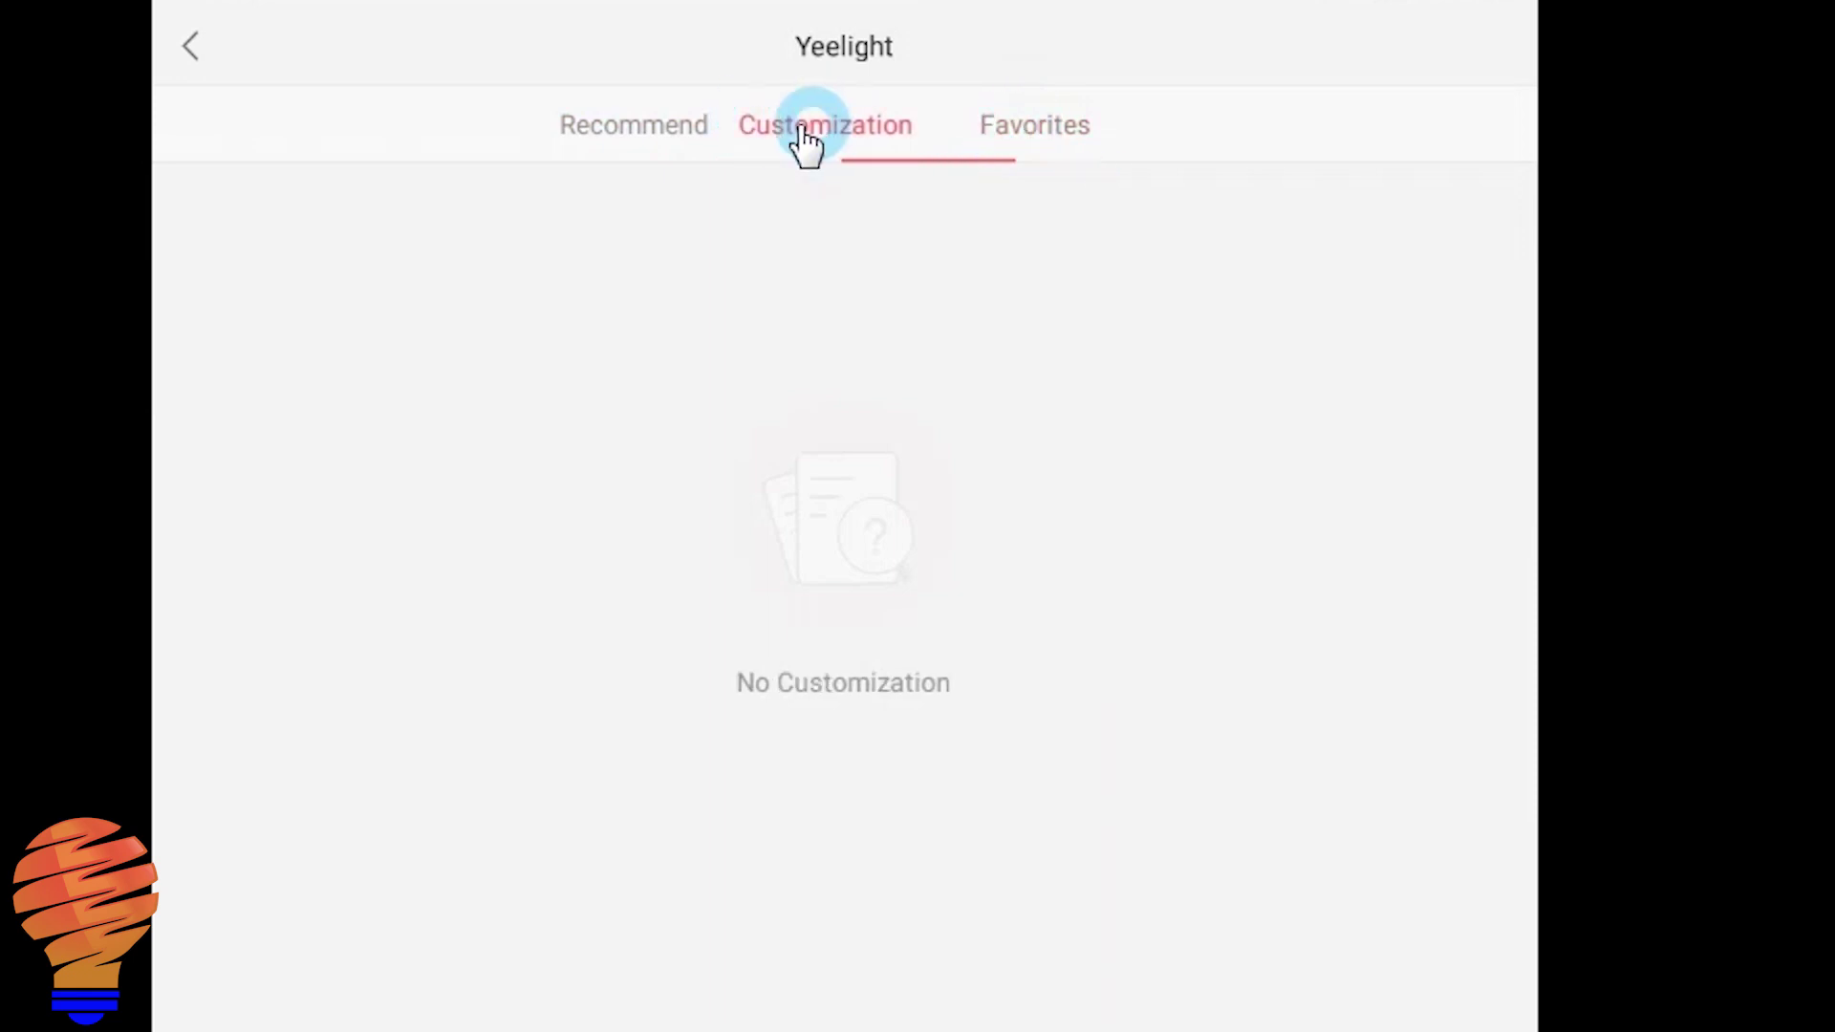
left_click(634, 143)
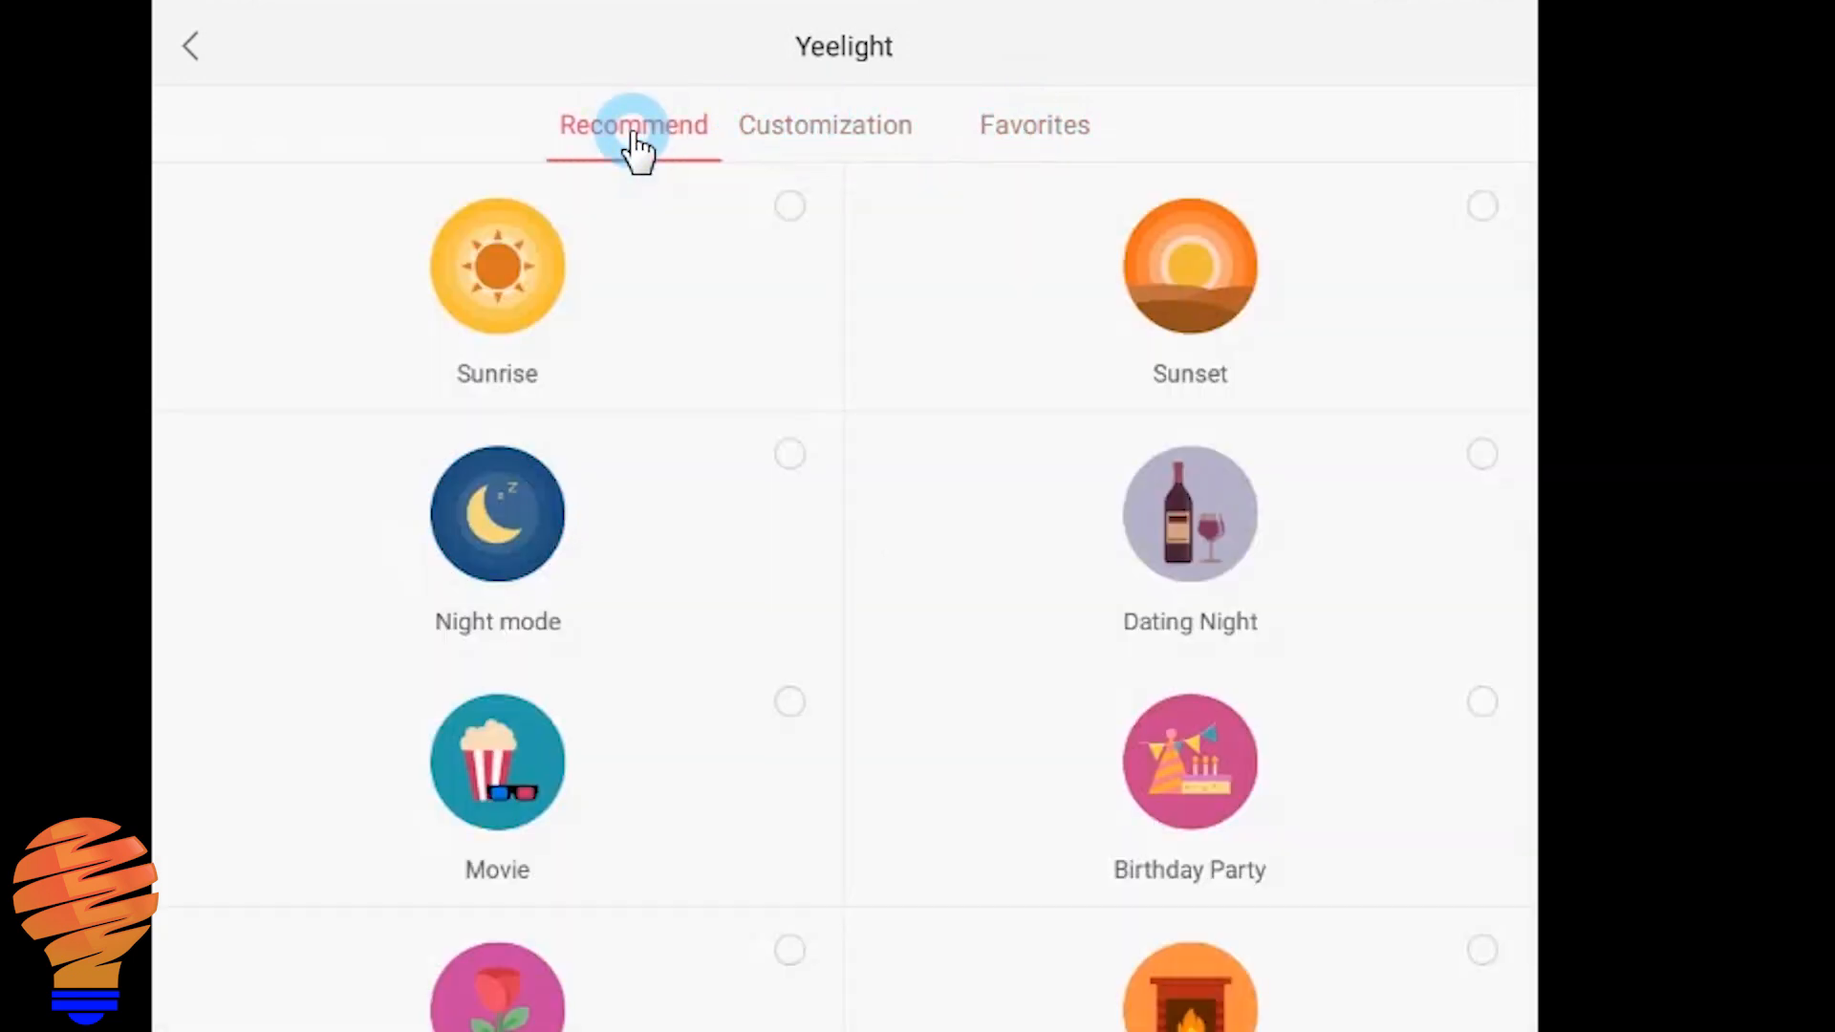
scroll(603, 431, "down", 5)
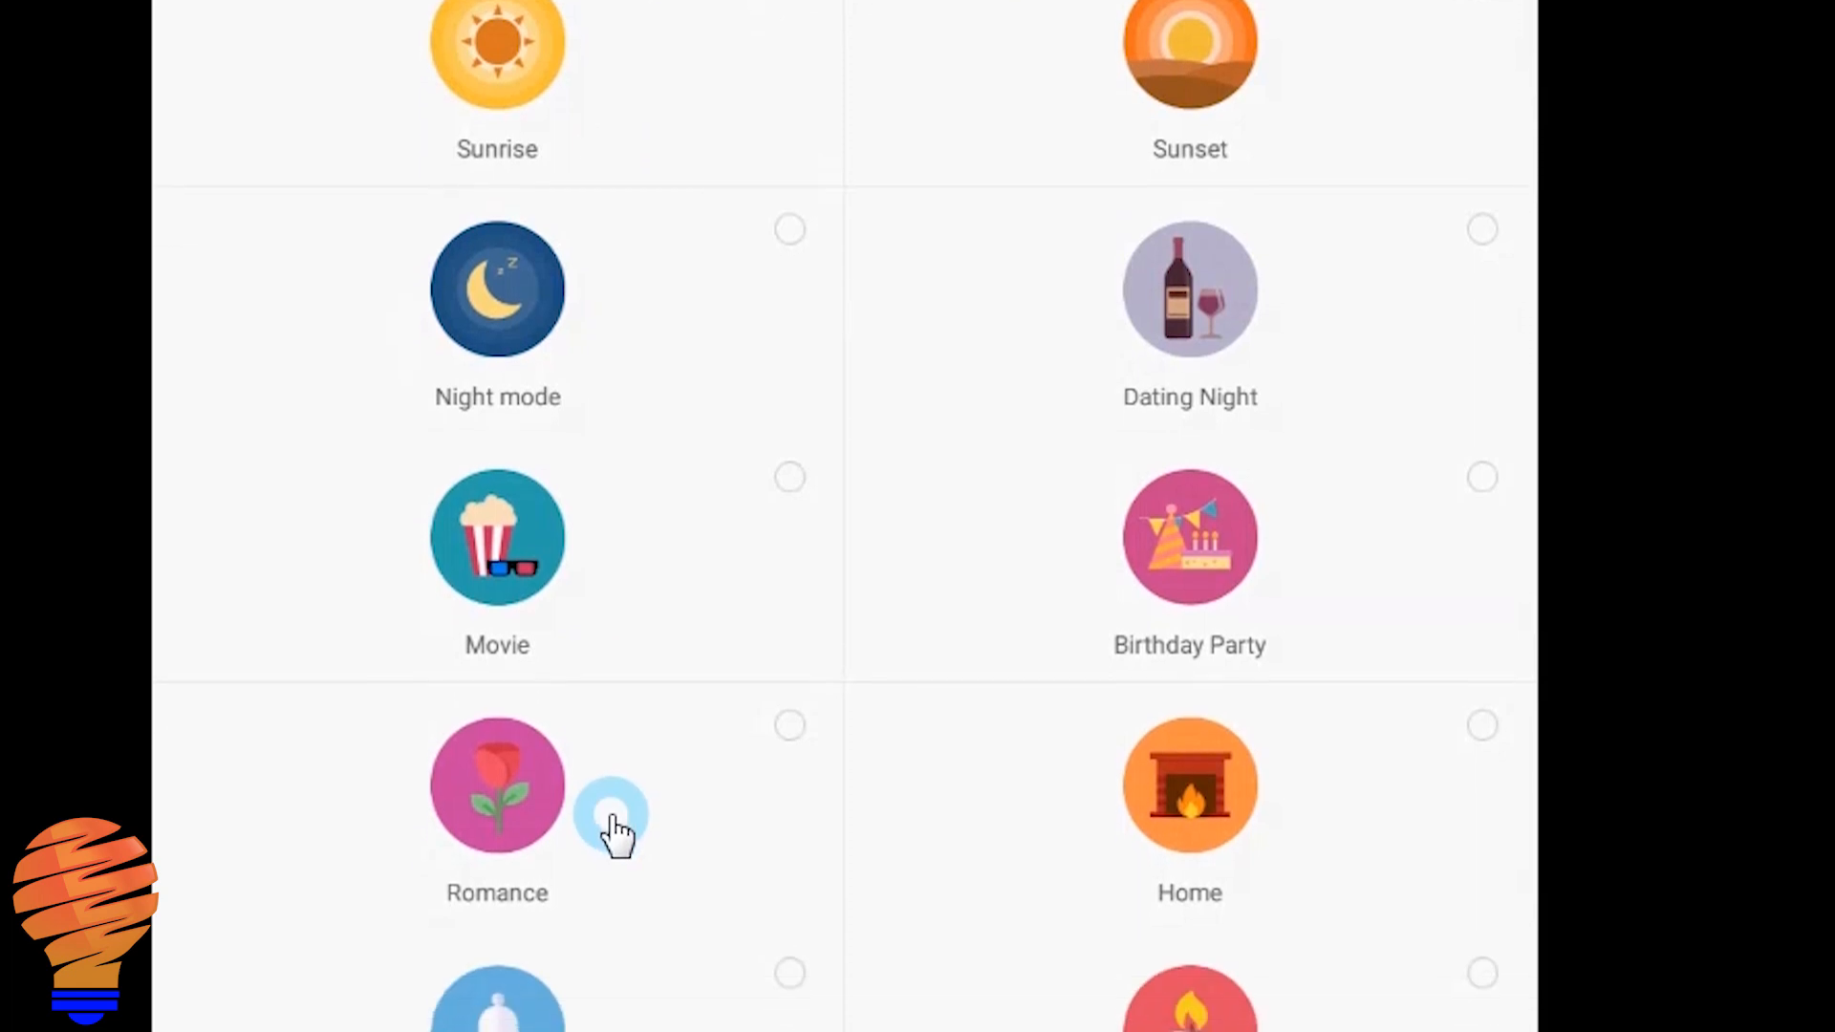
scroll(602, 677, "down", 5)
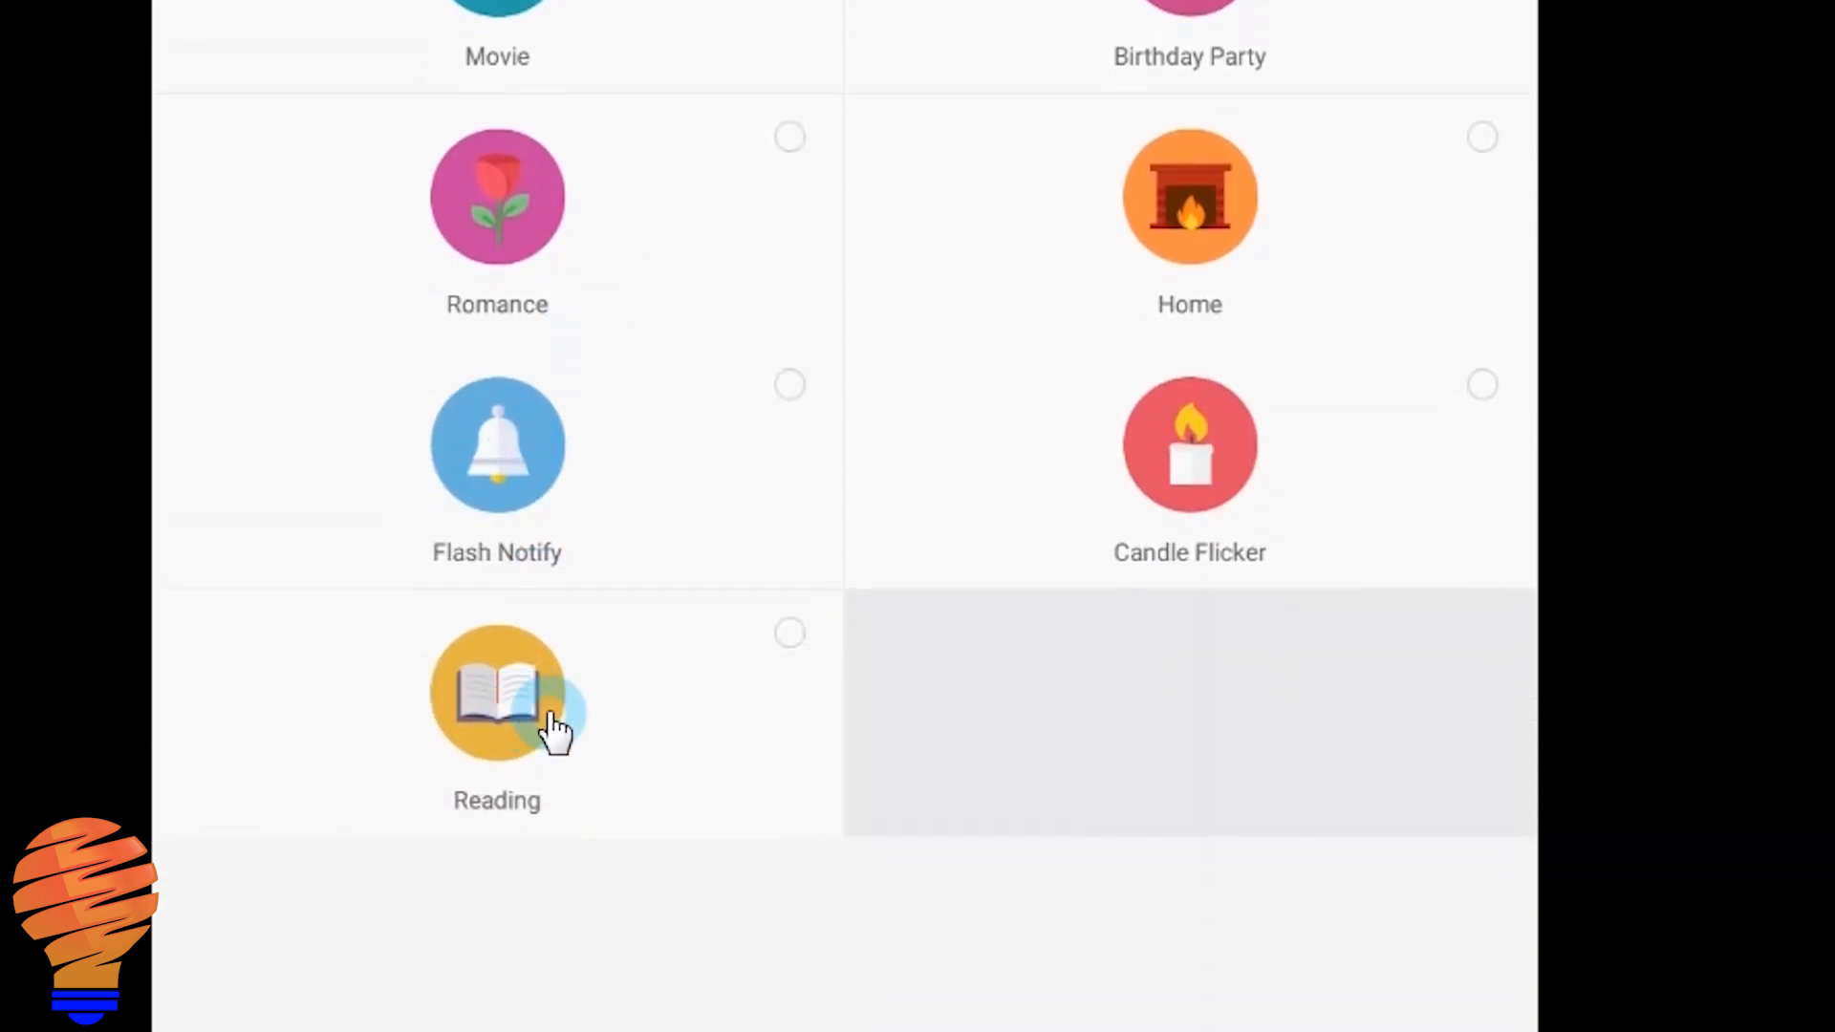
left_click(549, 724)
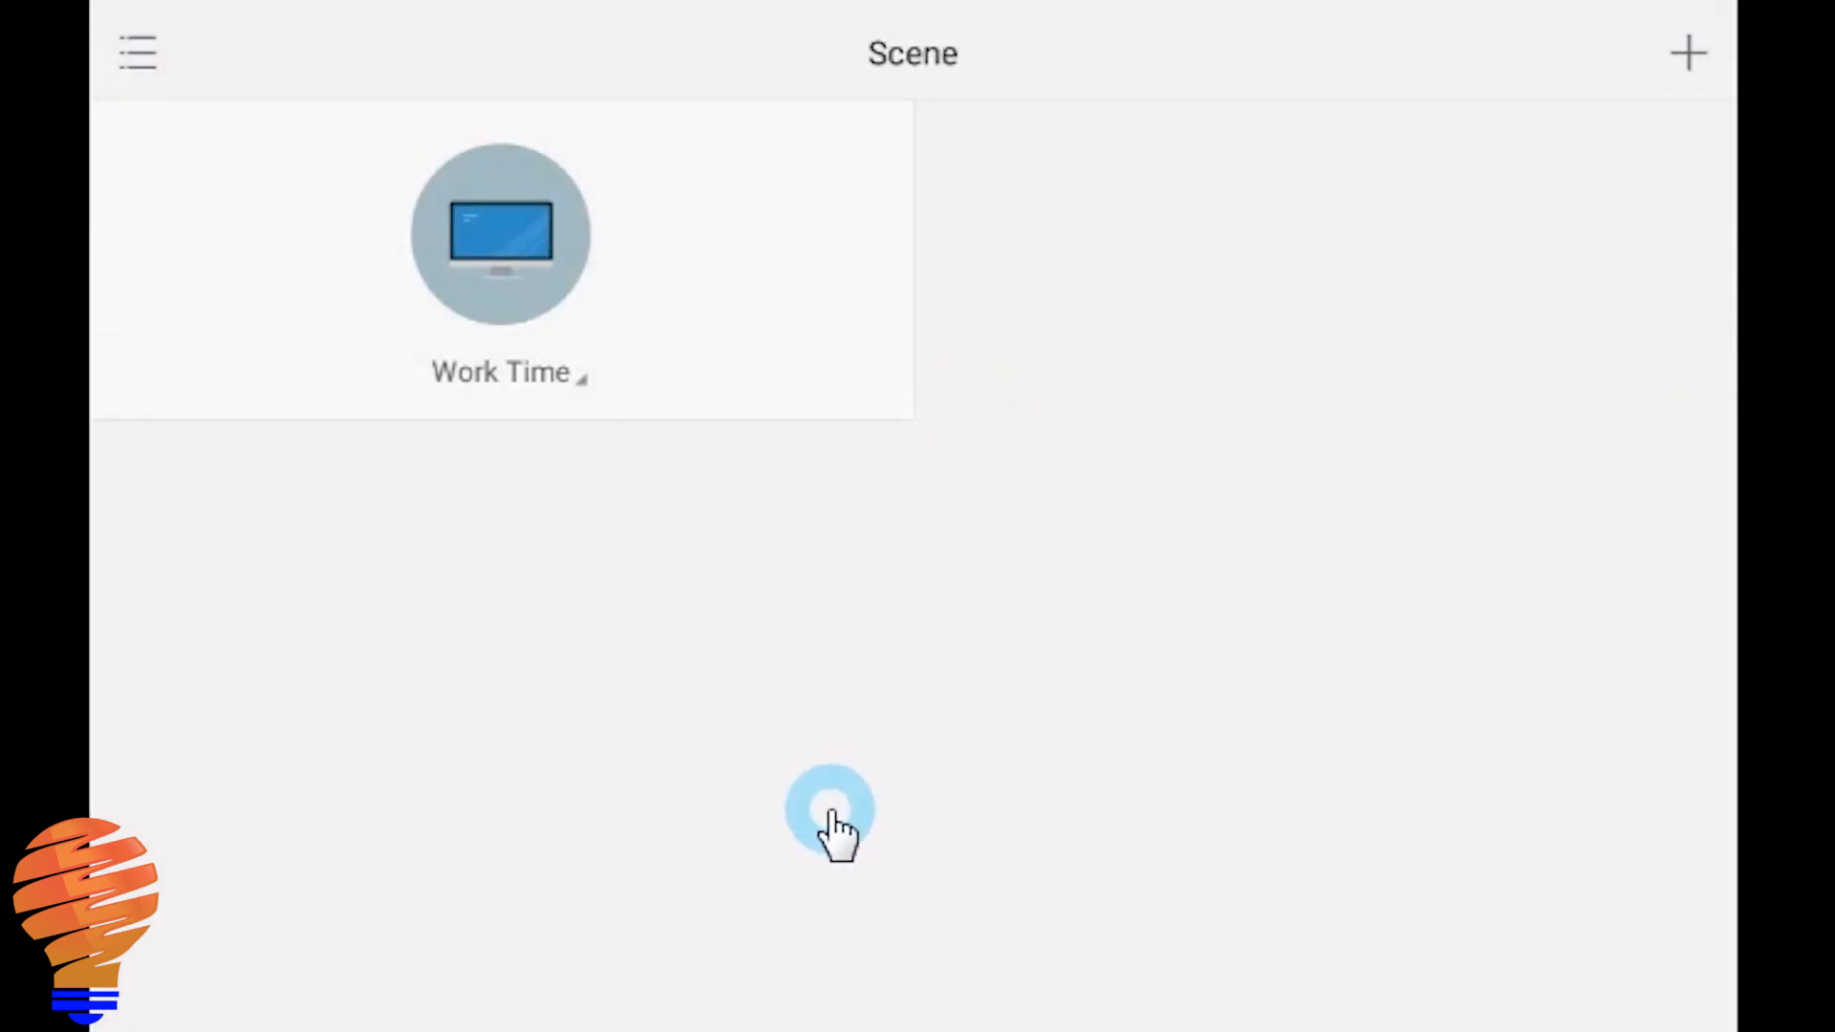
Step: Add a homescreen shortcut for Work Time and run the scene
left_click(582, 380)
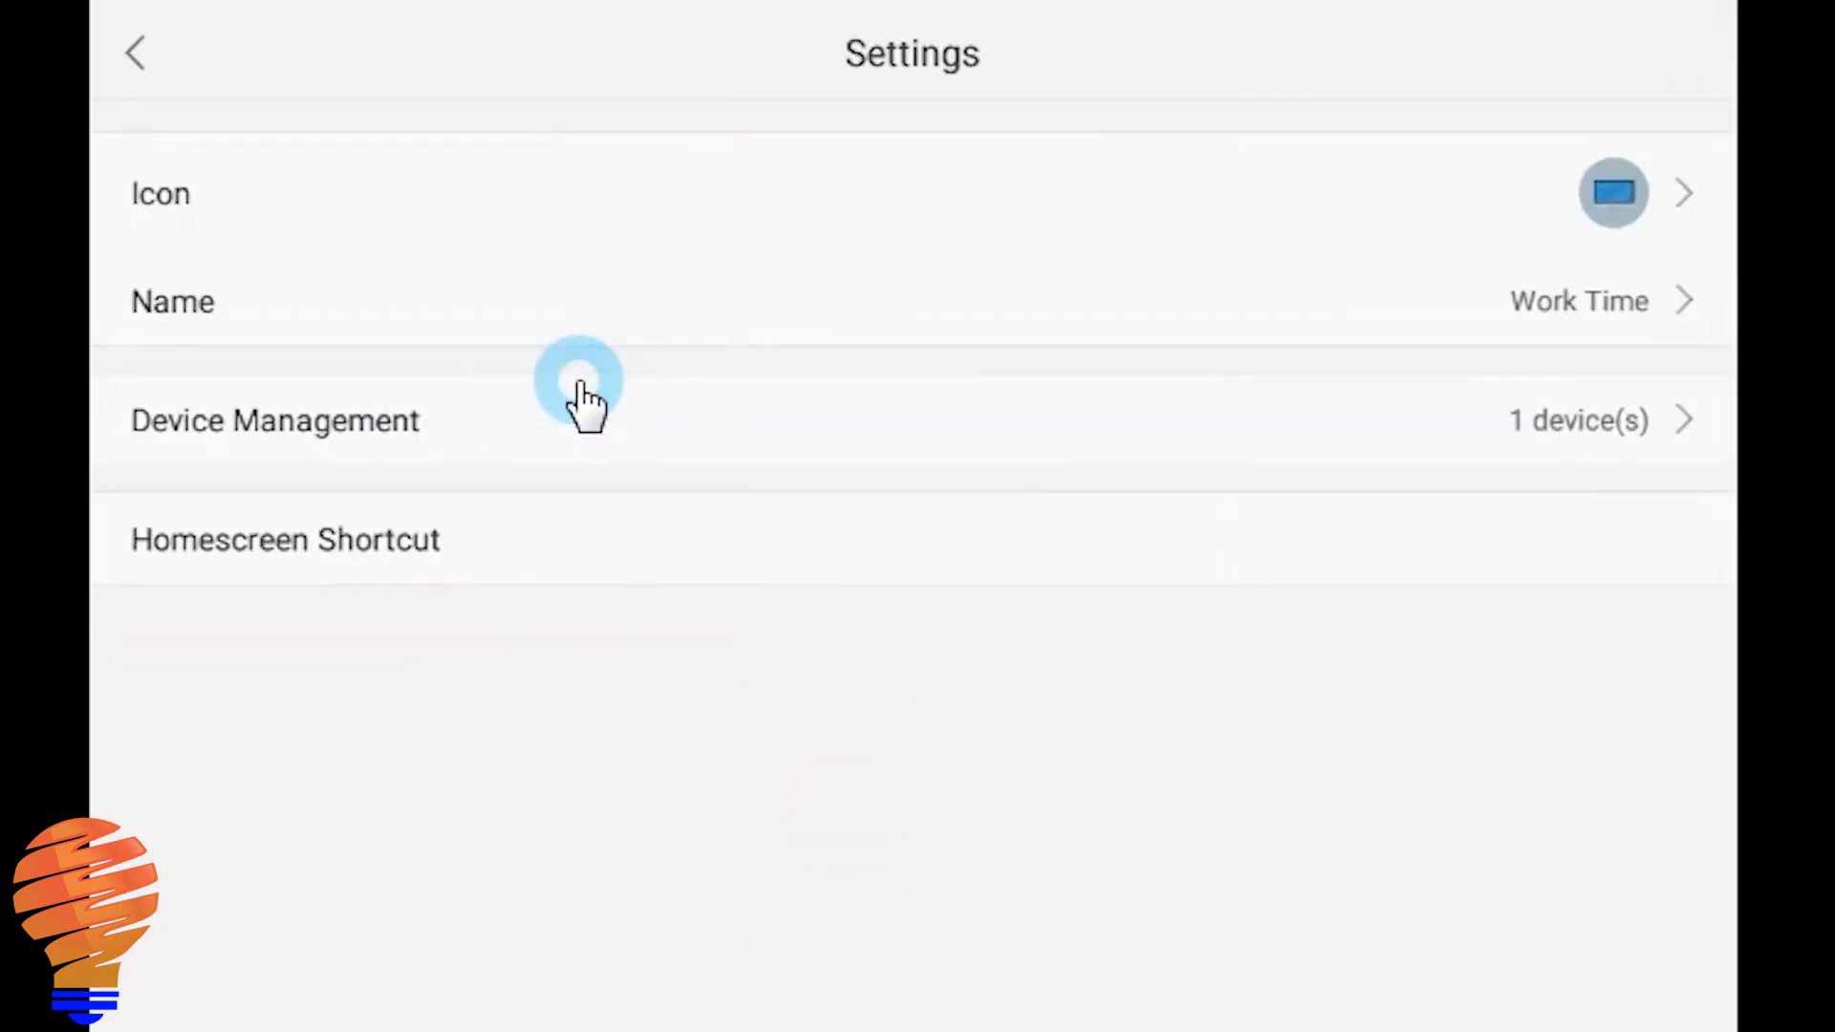
left_click(427, 542)
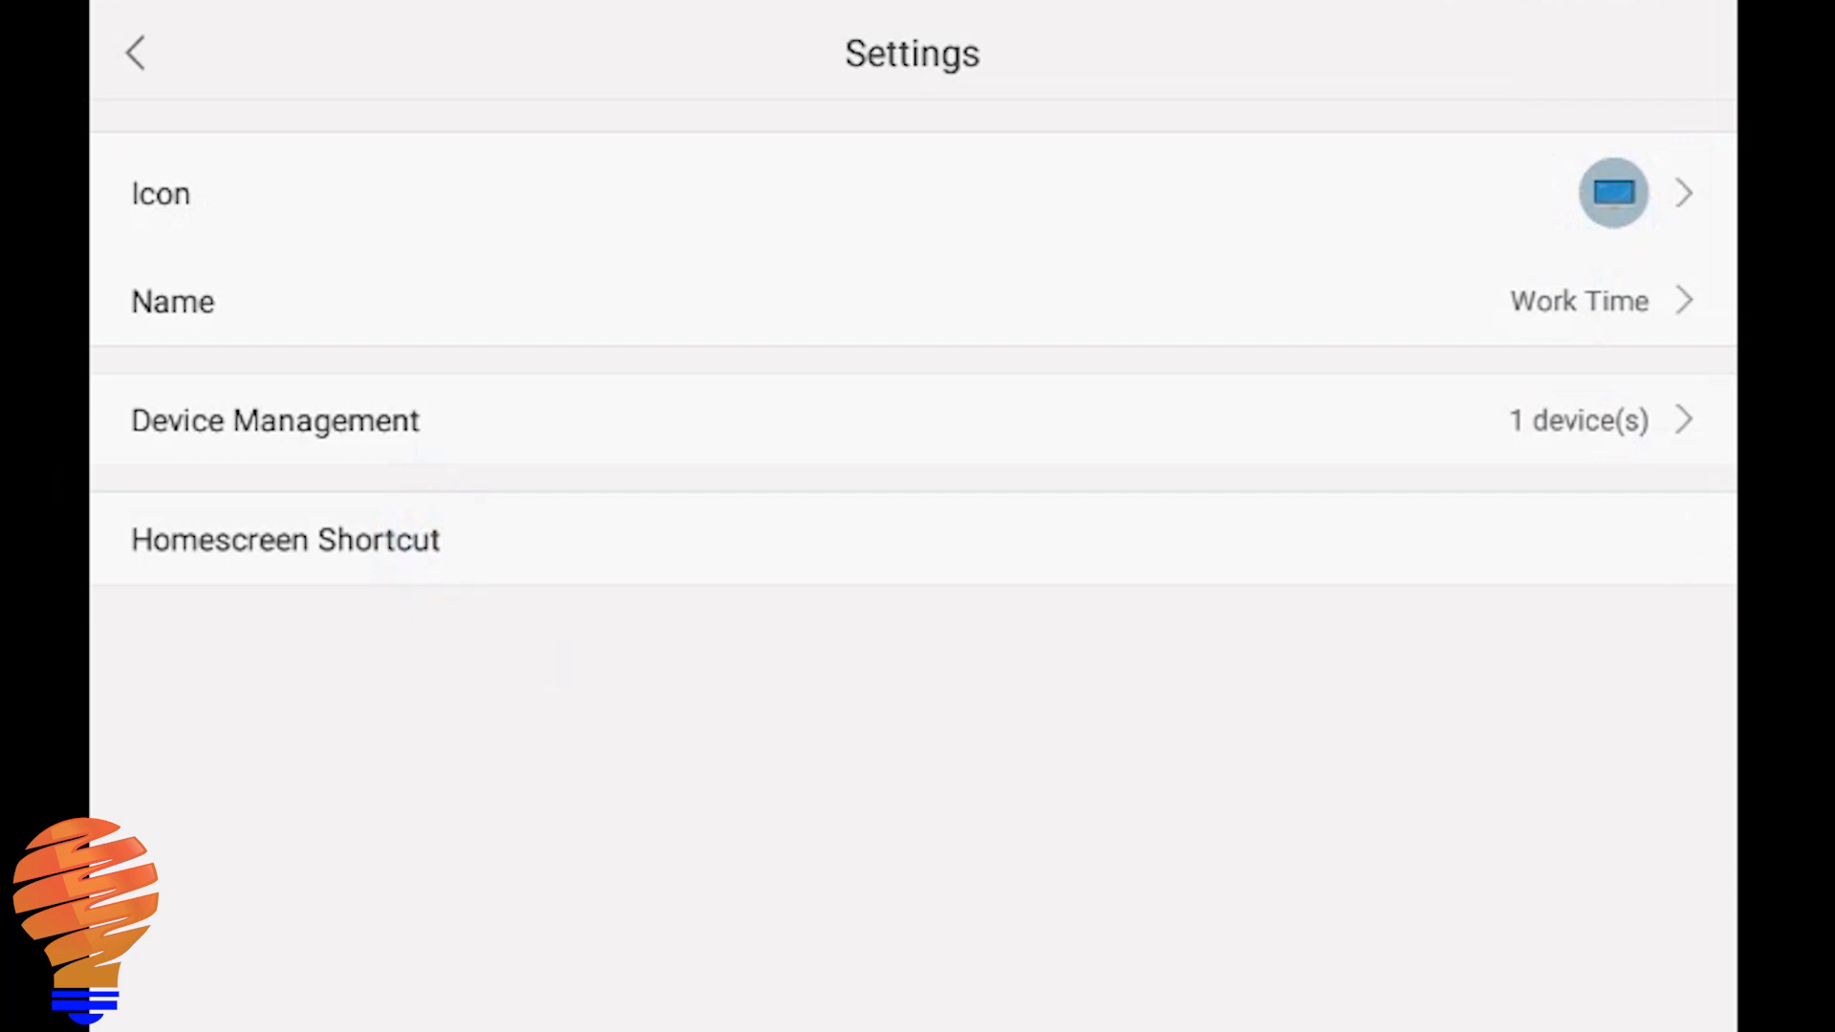
left_click(137, 54)
left_click(493, 259)
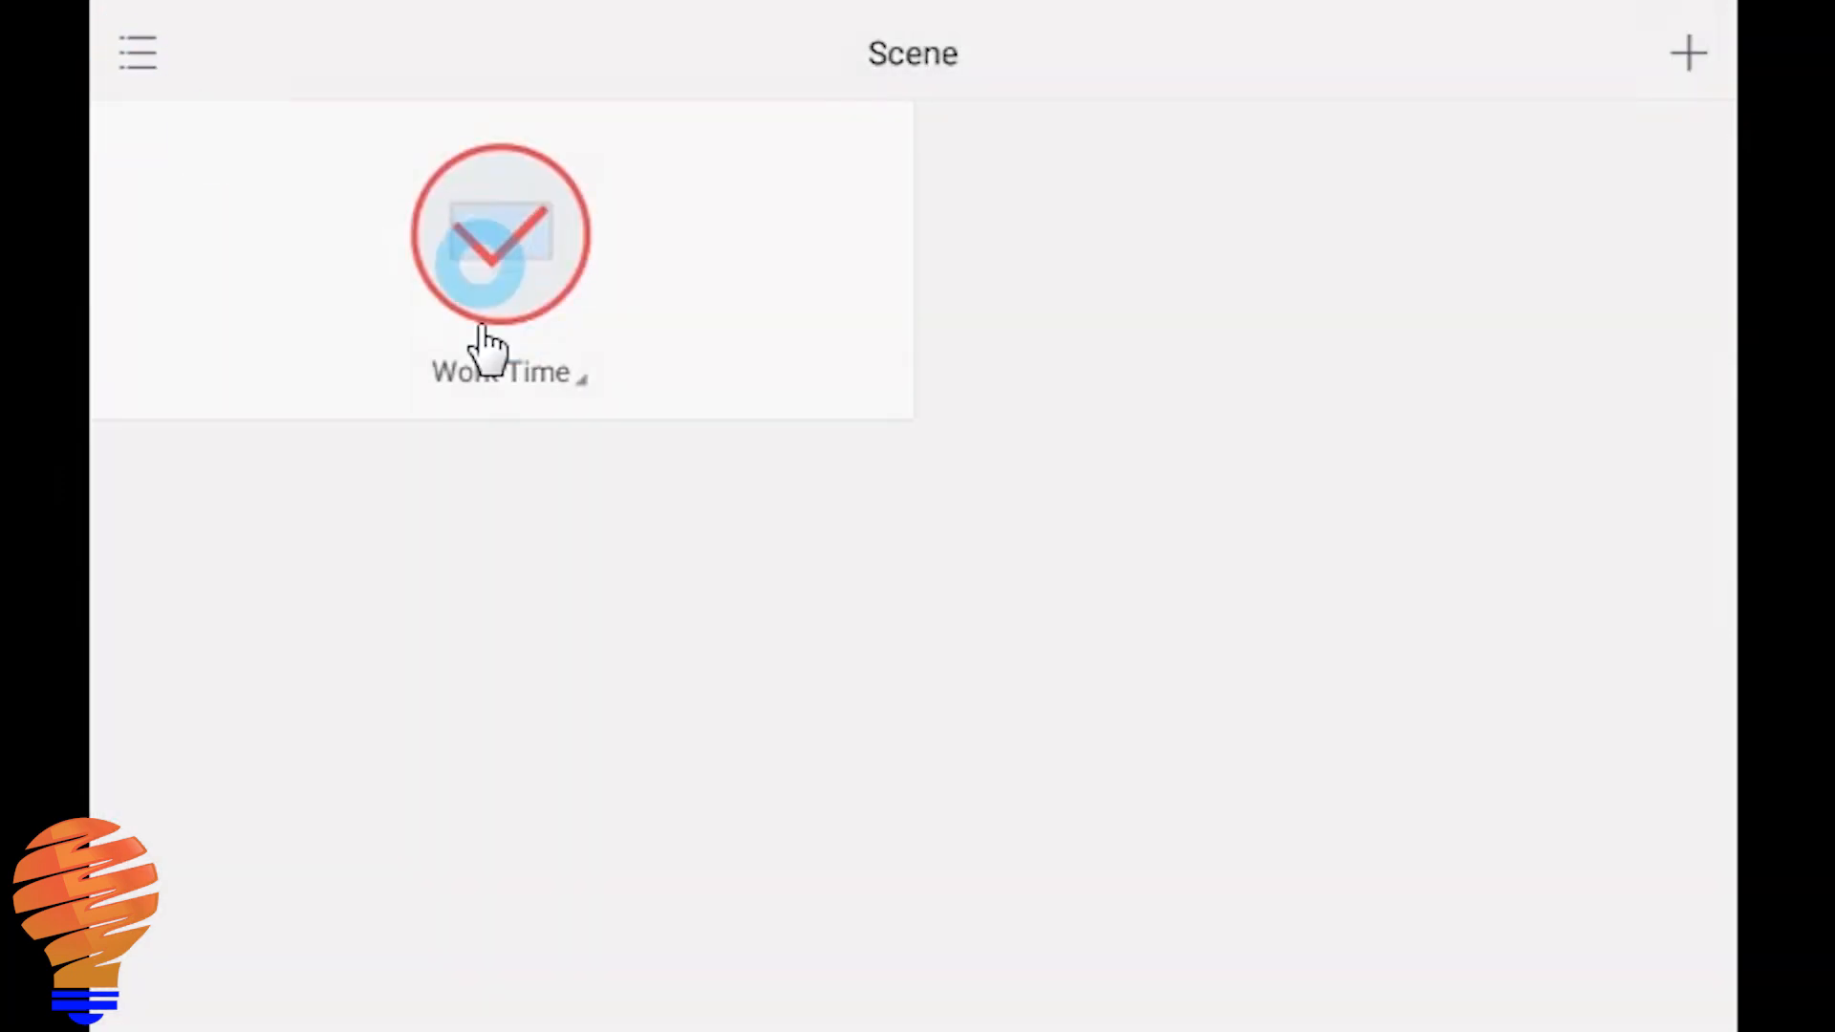
Step: Switch to the room list, dim Basement Office and restore its brightness to 100
left_click_drag(269, 415, 1004, 416)
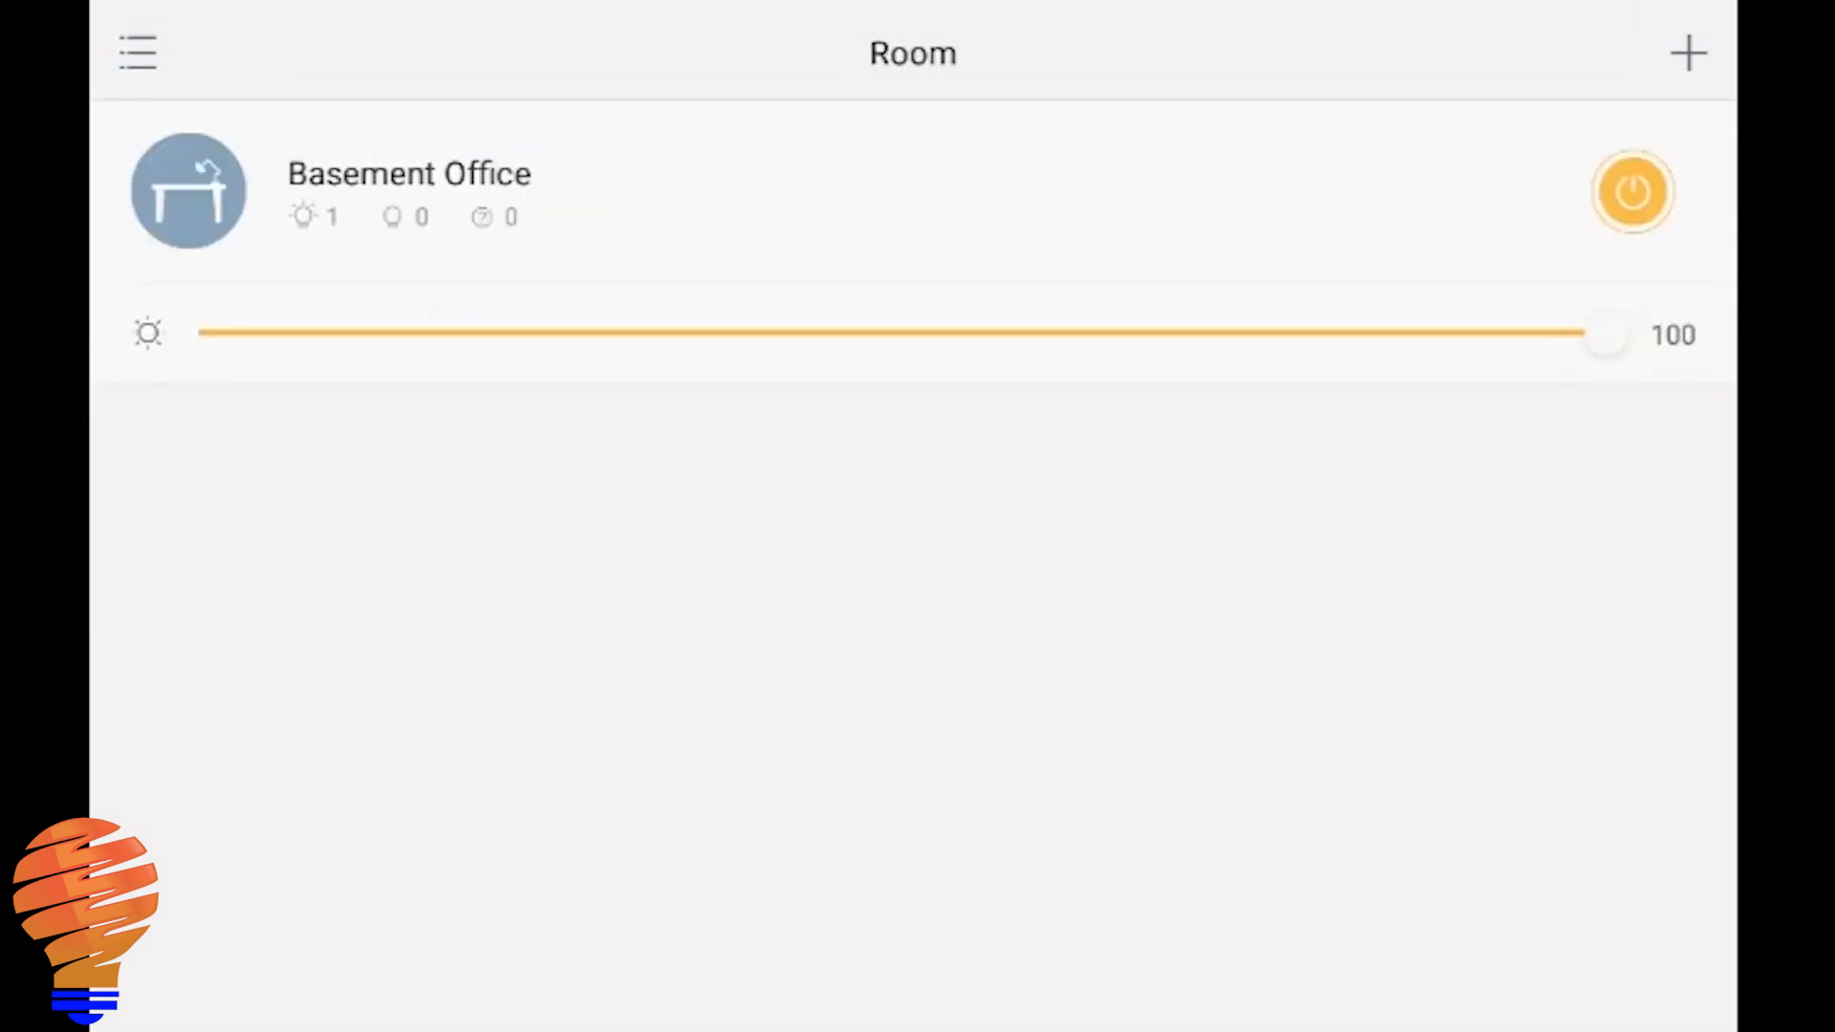
left_click(1619, 344)
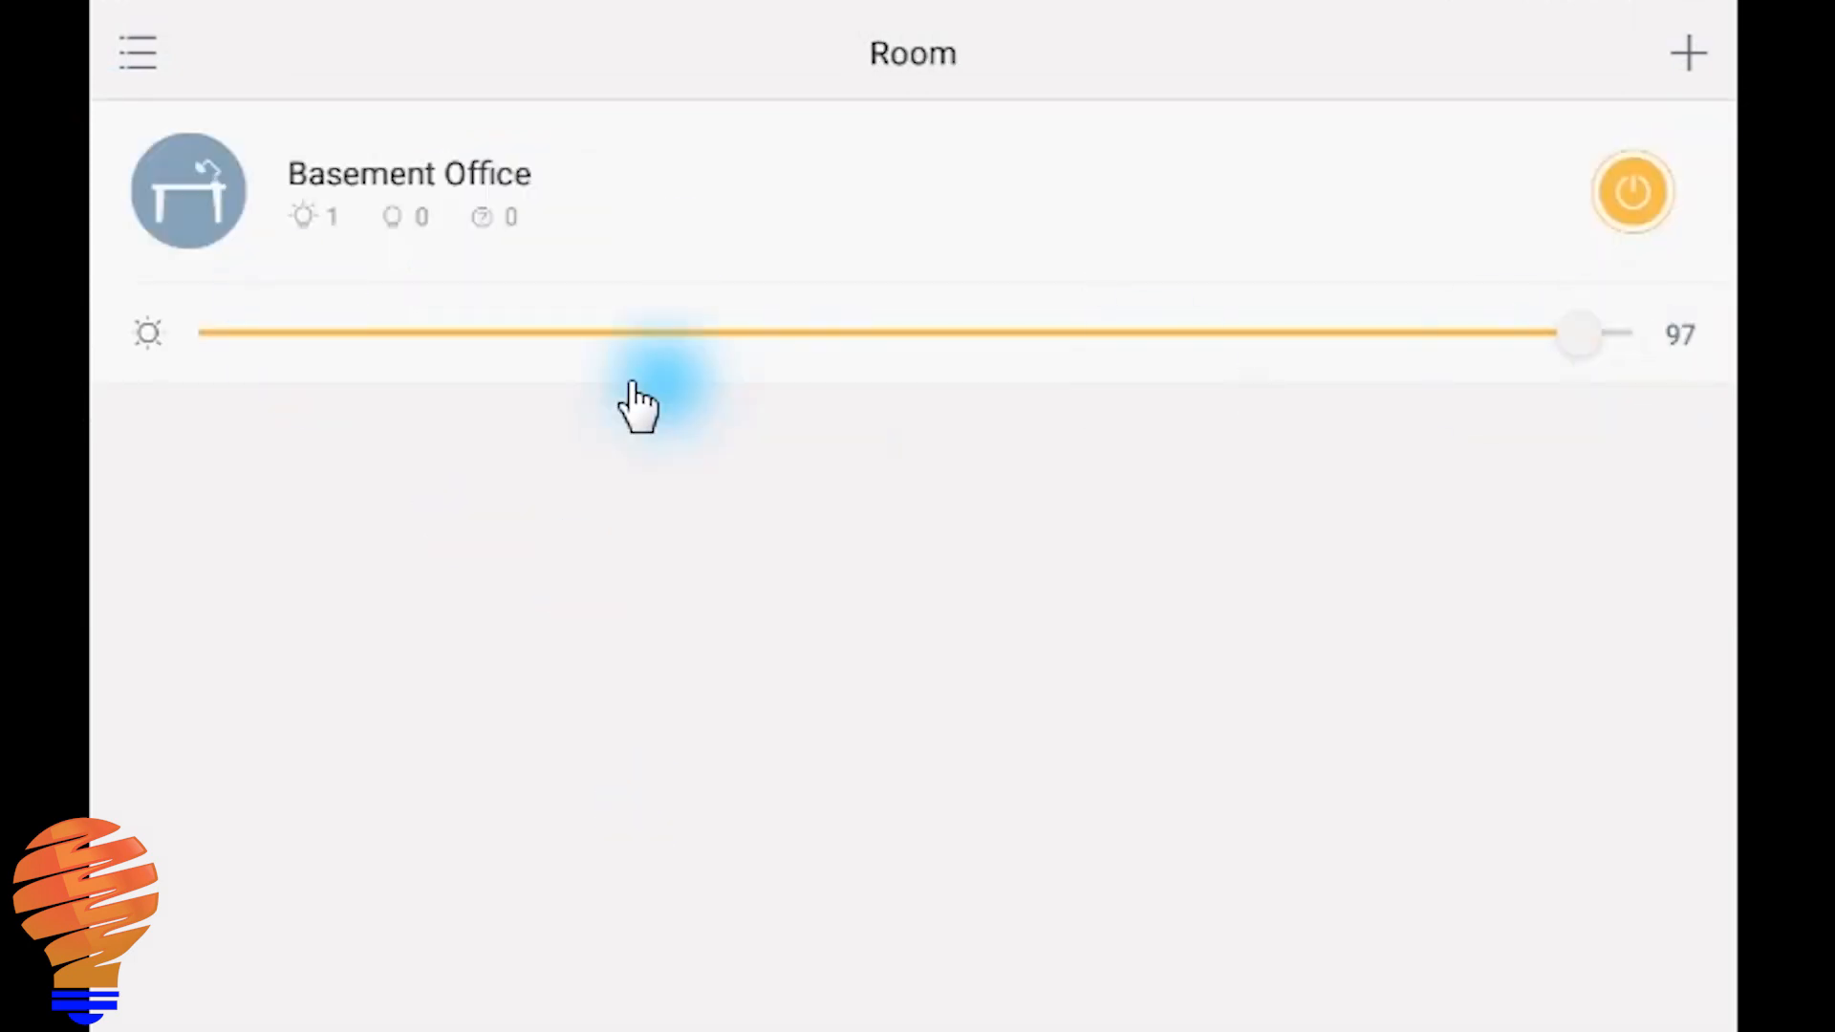
left_click_drag(636, 334, 1212, 333)
left_click(1618, 338)
left_click(1639, 193)
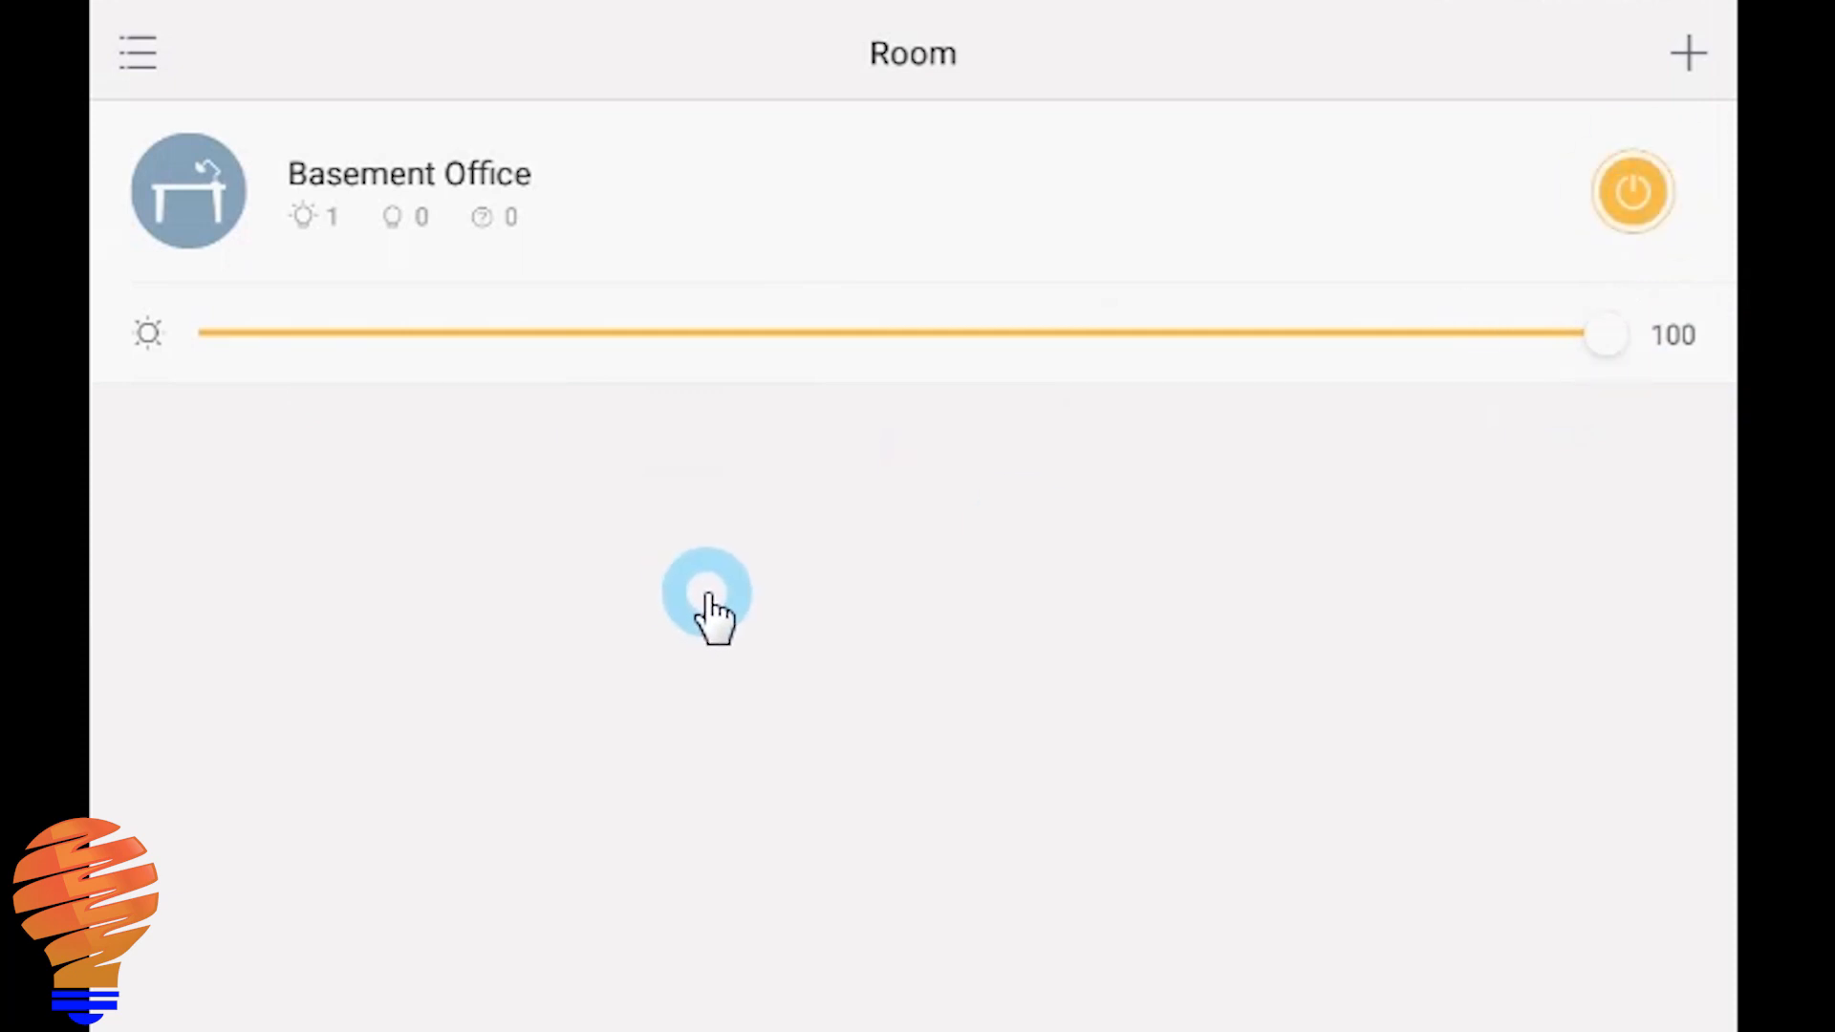
left_click(1634, 192)
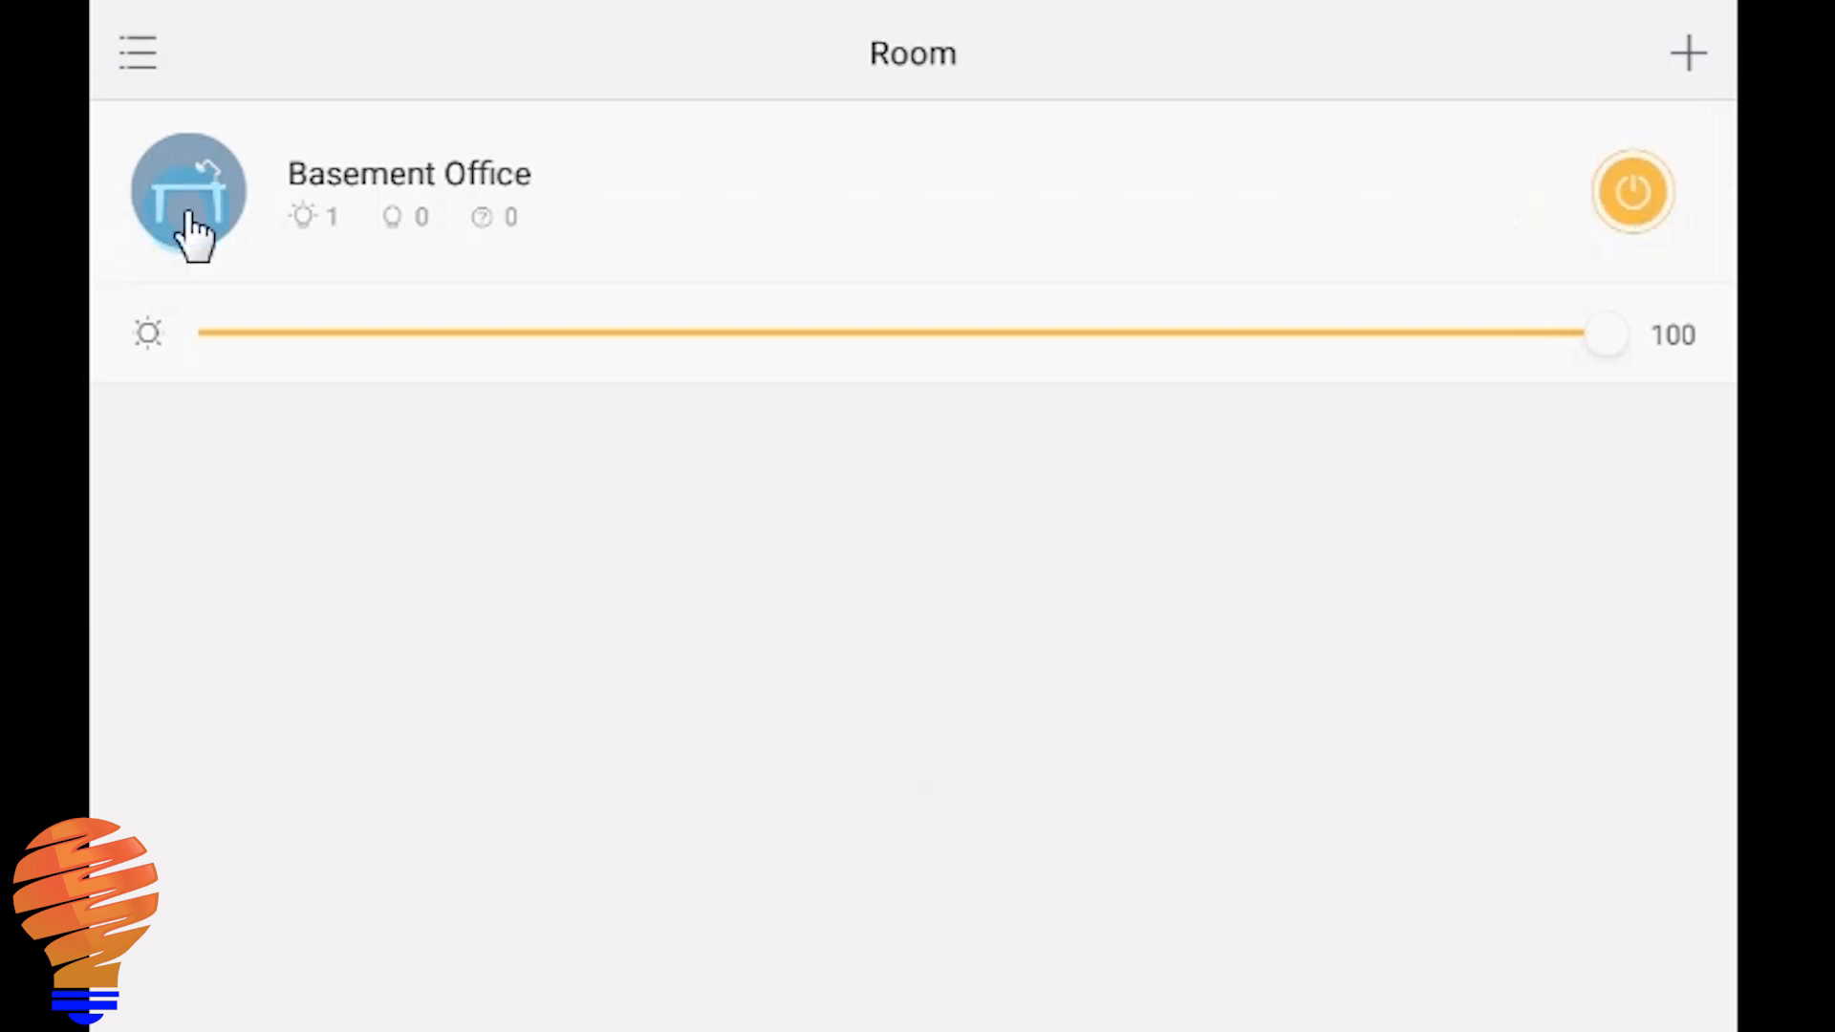
Step: Toggle the room's bulb off and on, view its flow lighting options, and back out to the room list
left_click(190, 193)
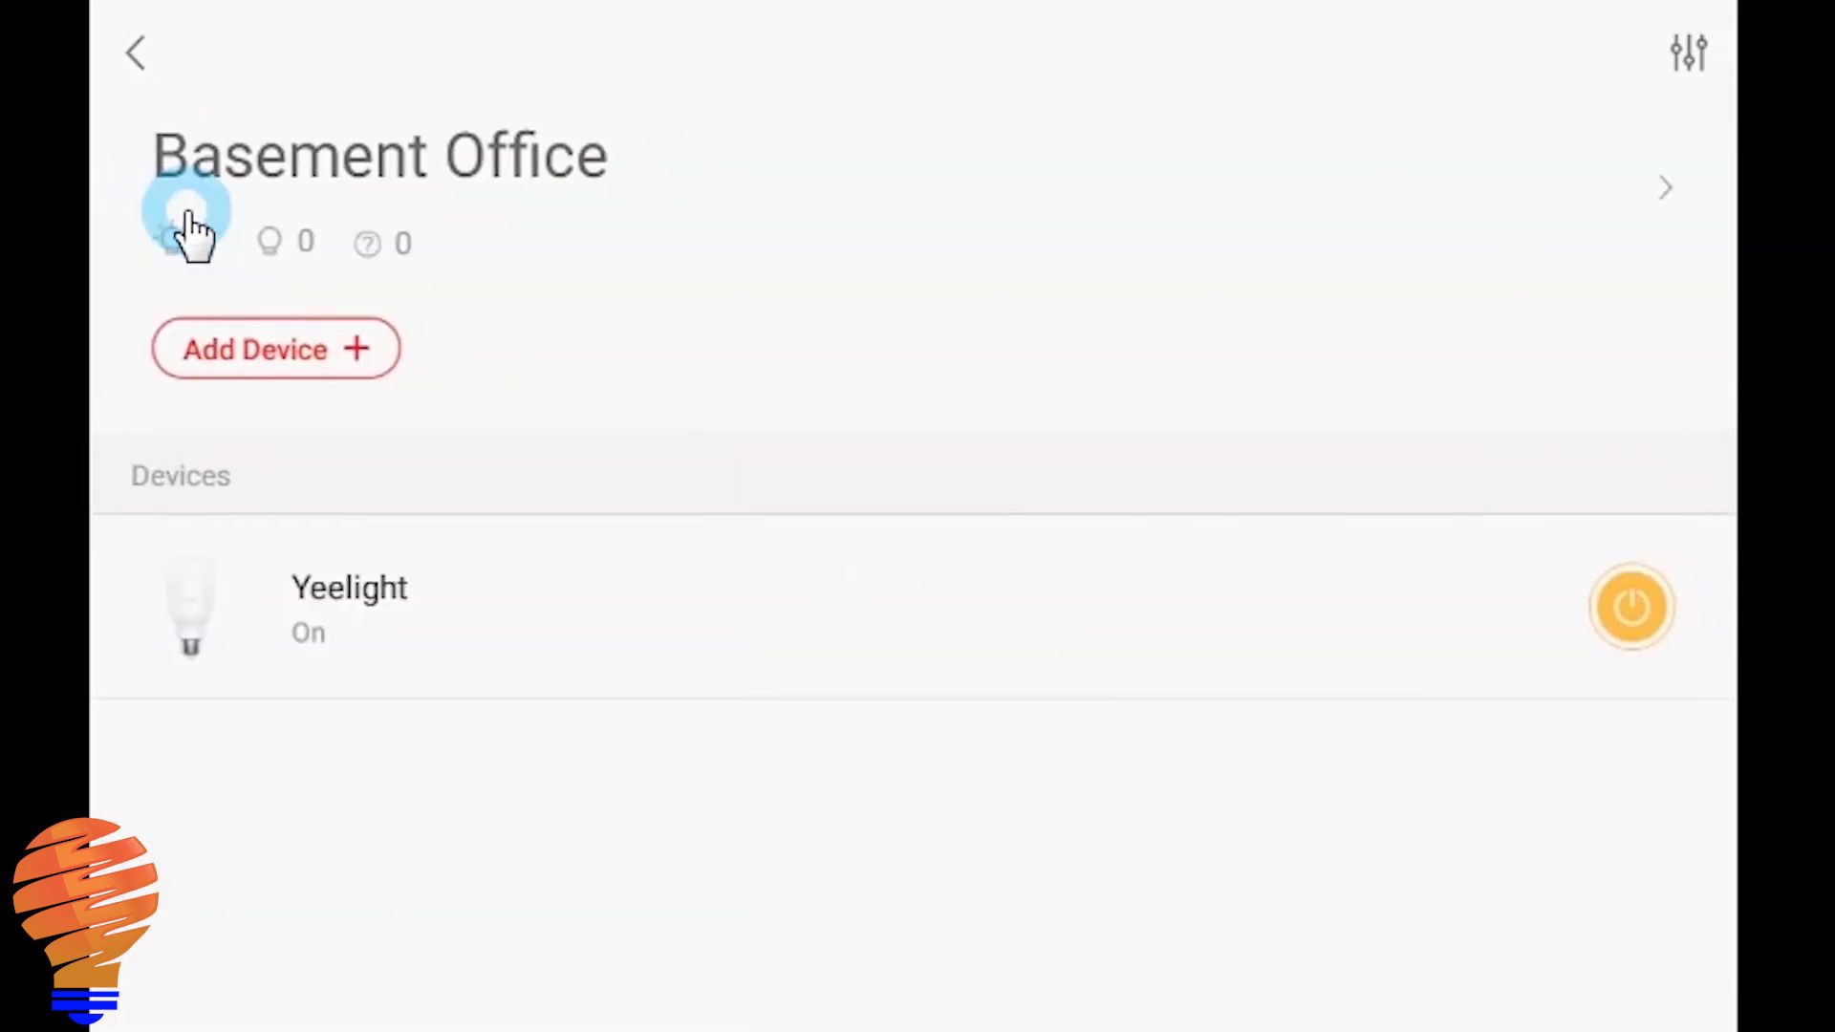
left_click(1641, 614)
left_click(1606, 631)
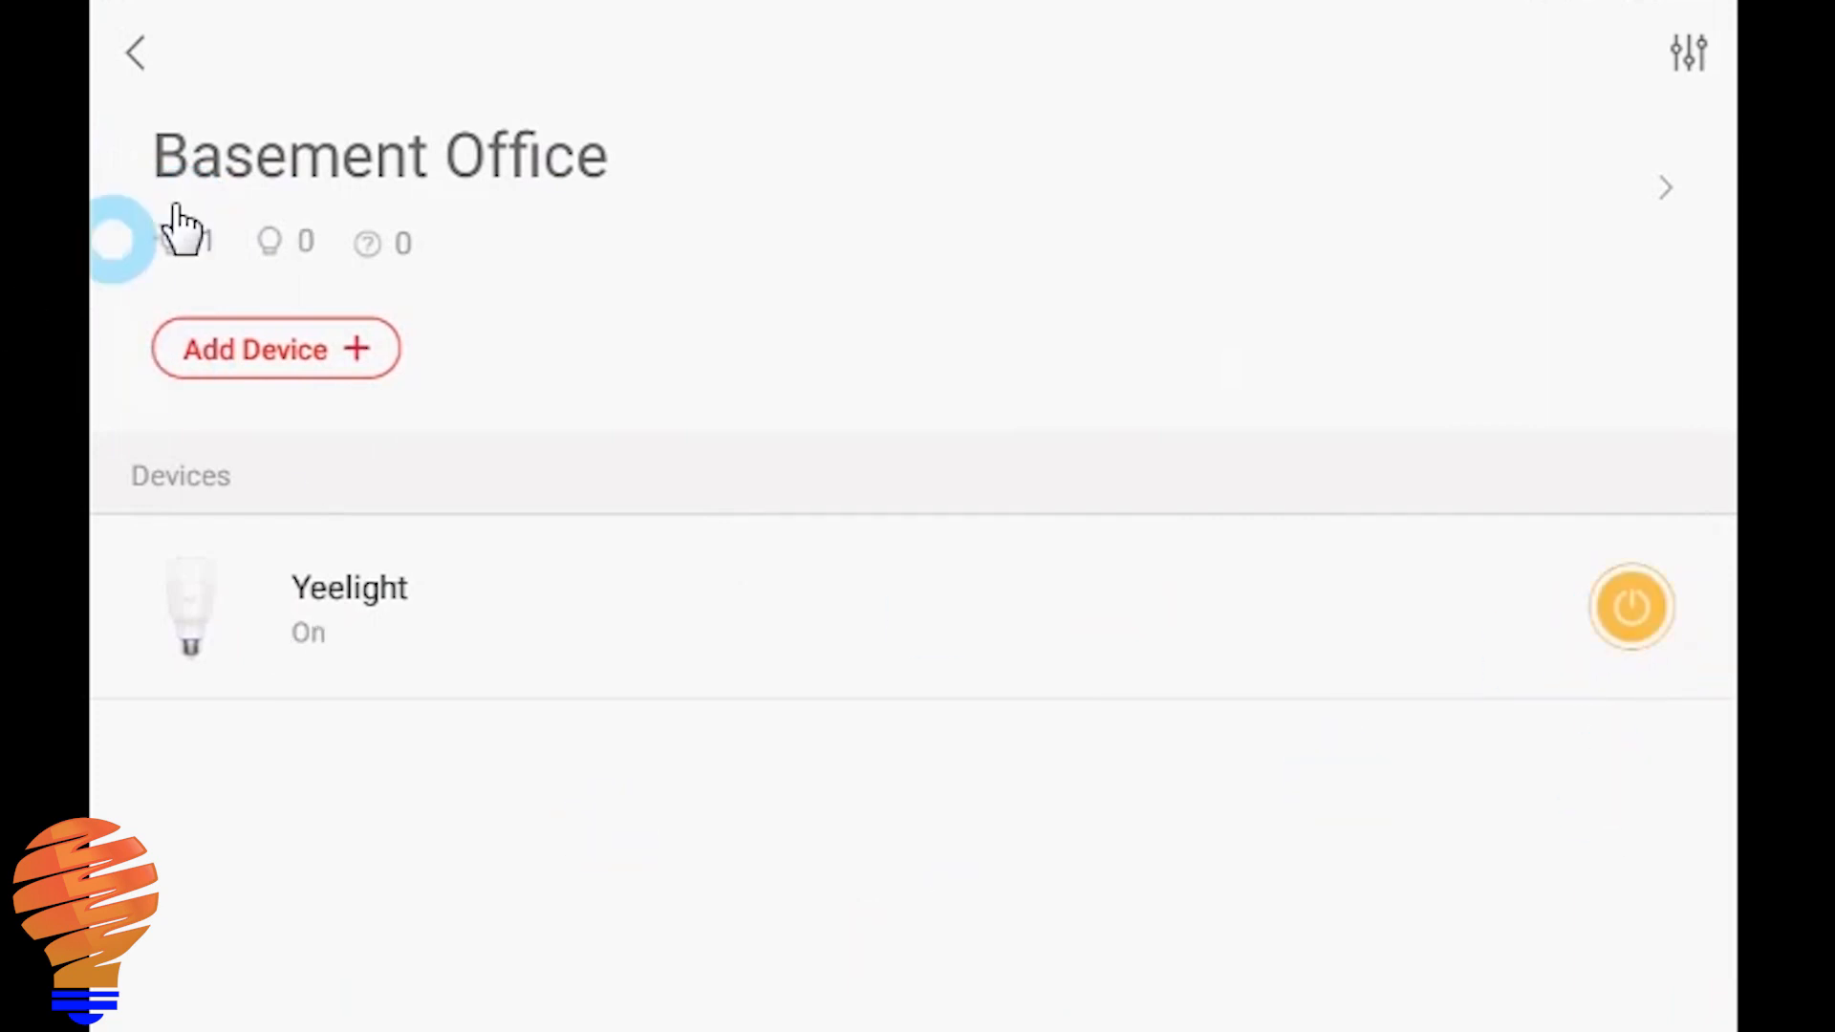
left_click(1671, 186)
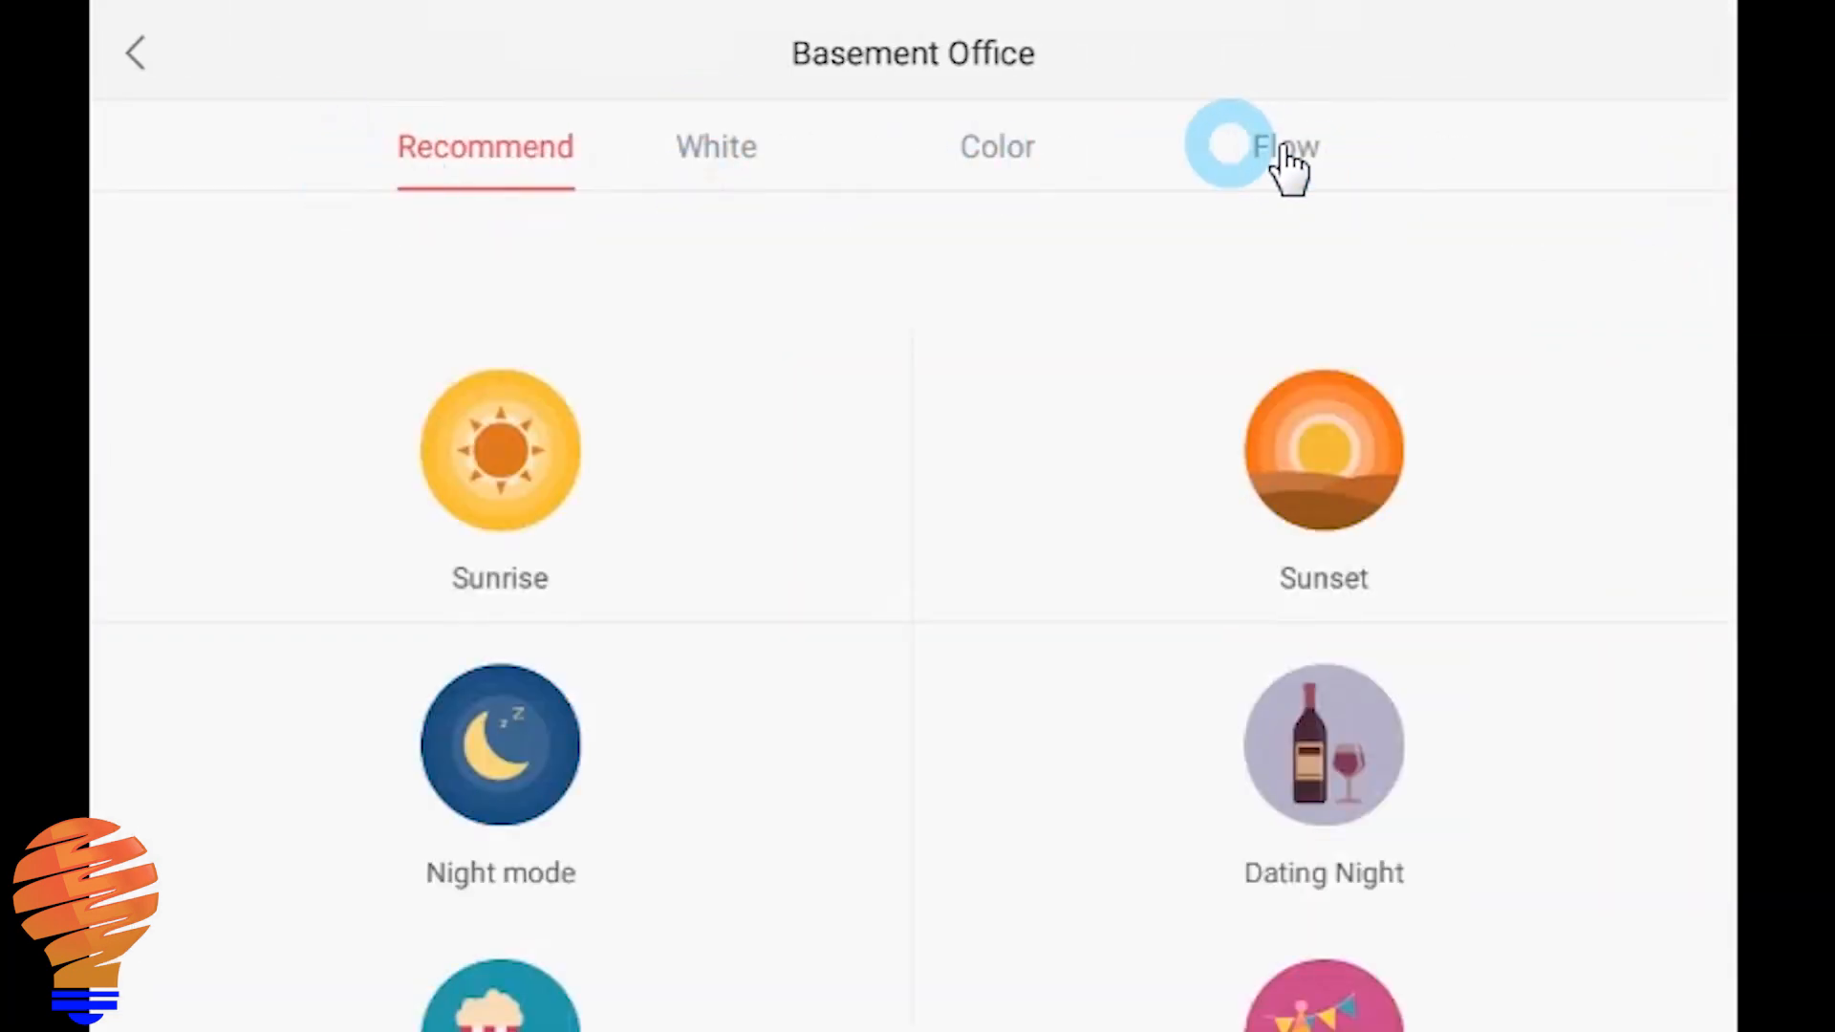
left_click(1283, 157)
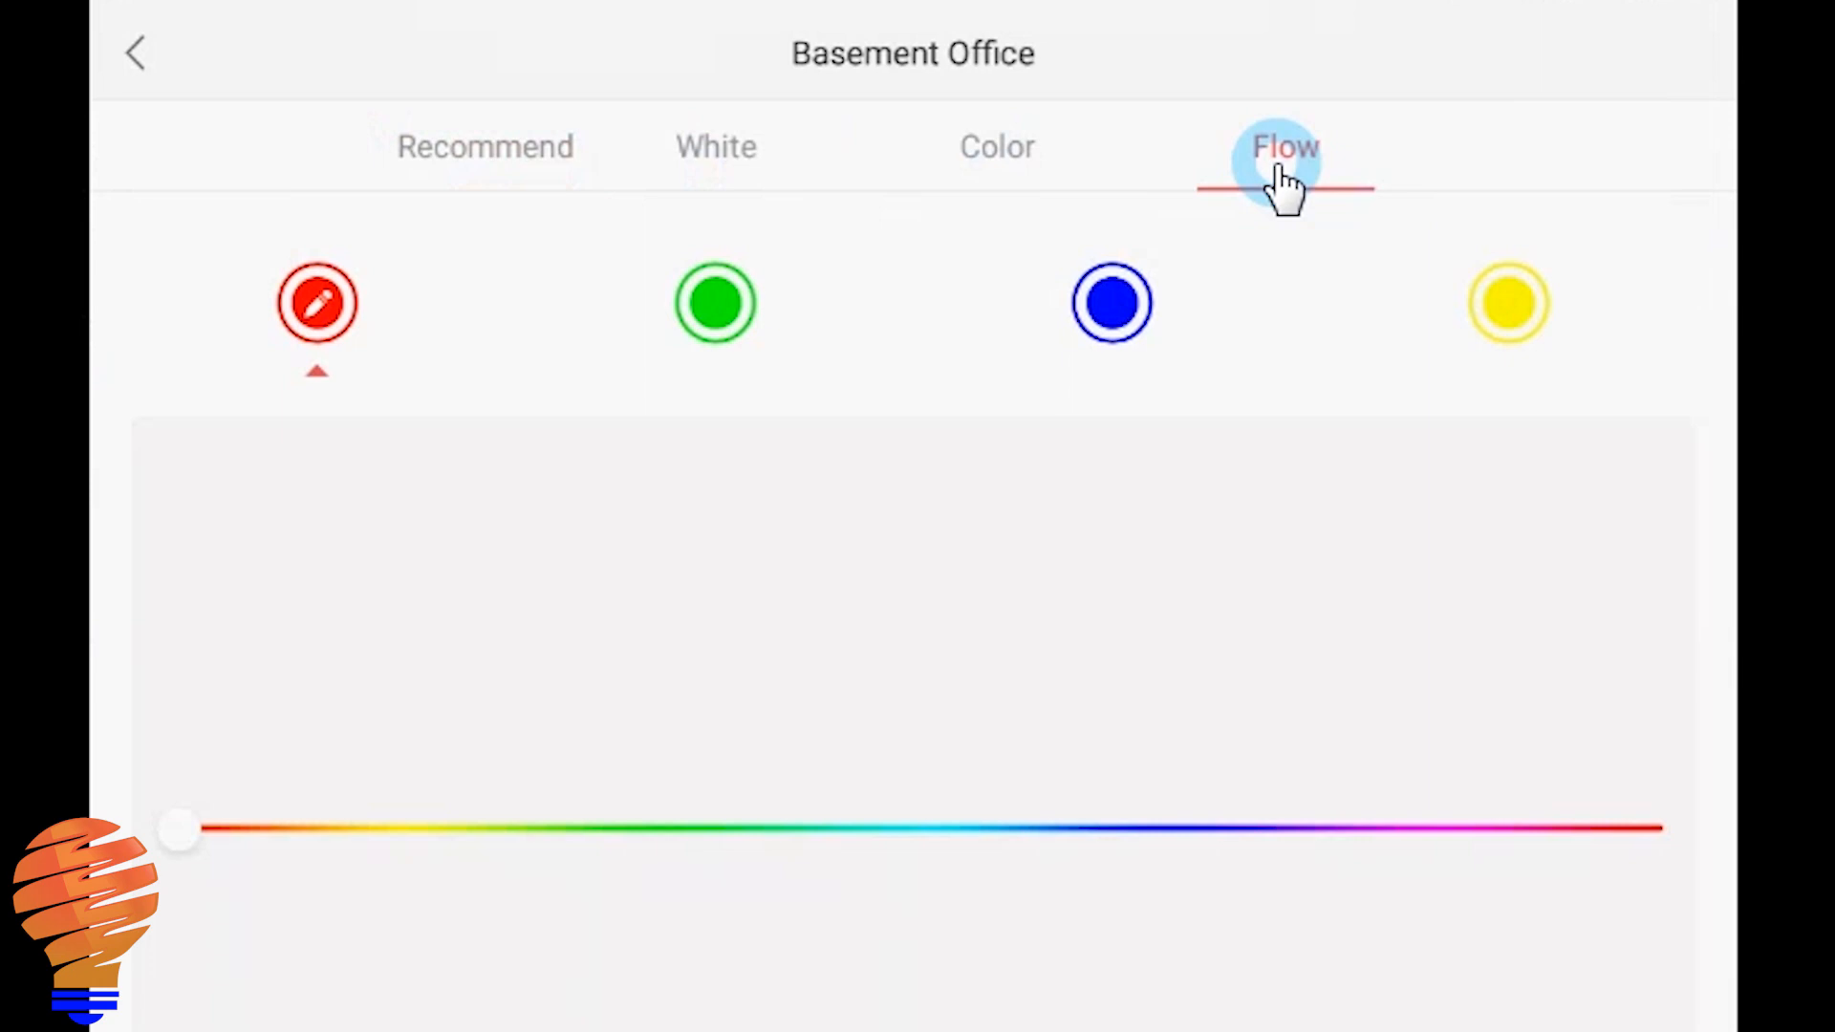
left_click(137, 54)
left_click(137, 54)
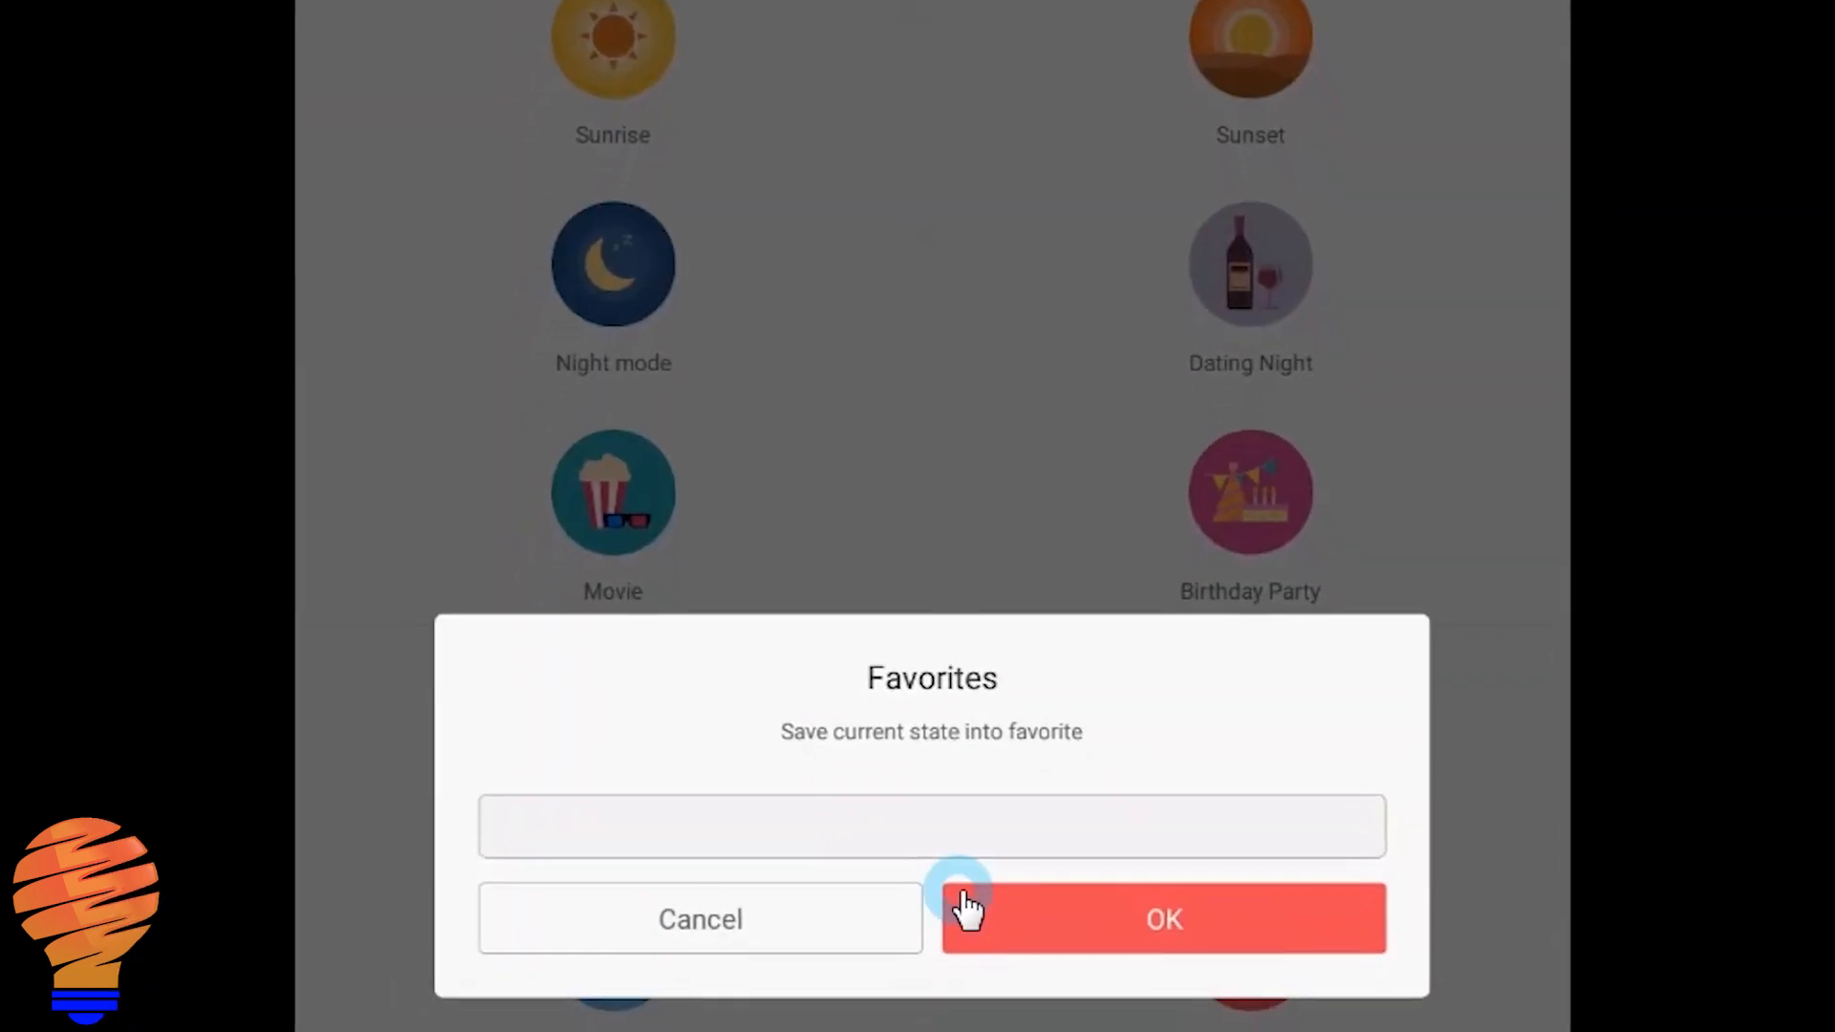
type("Flow Color Bulb")
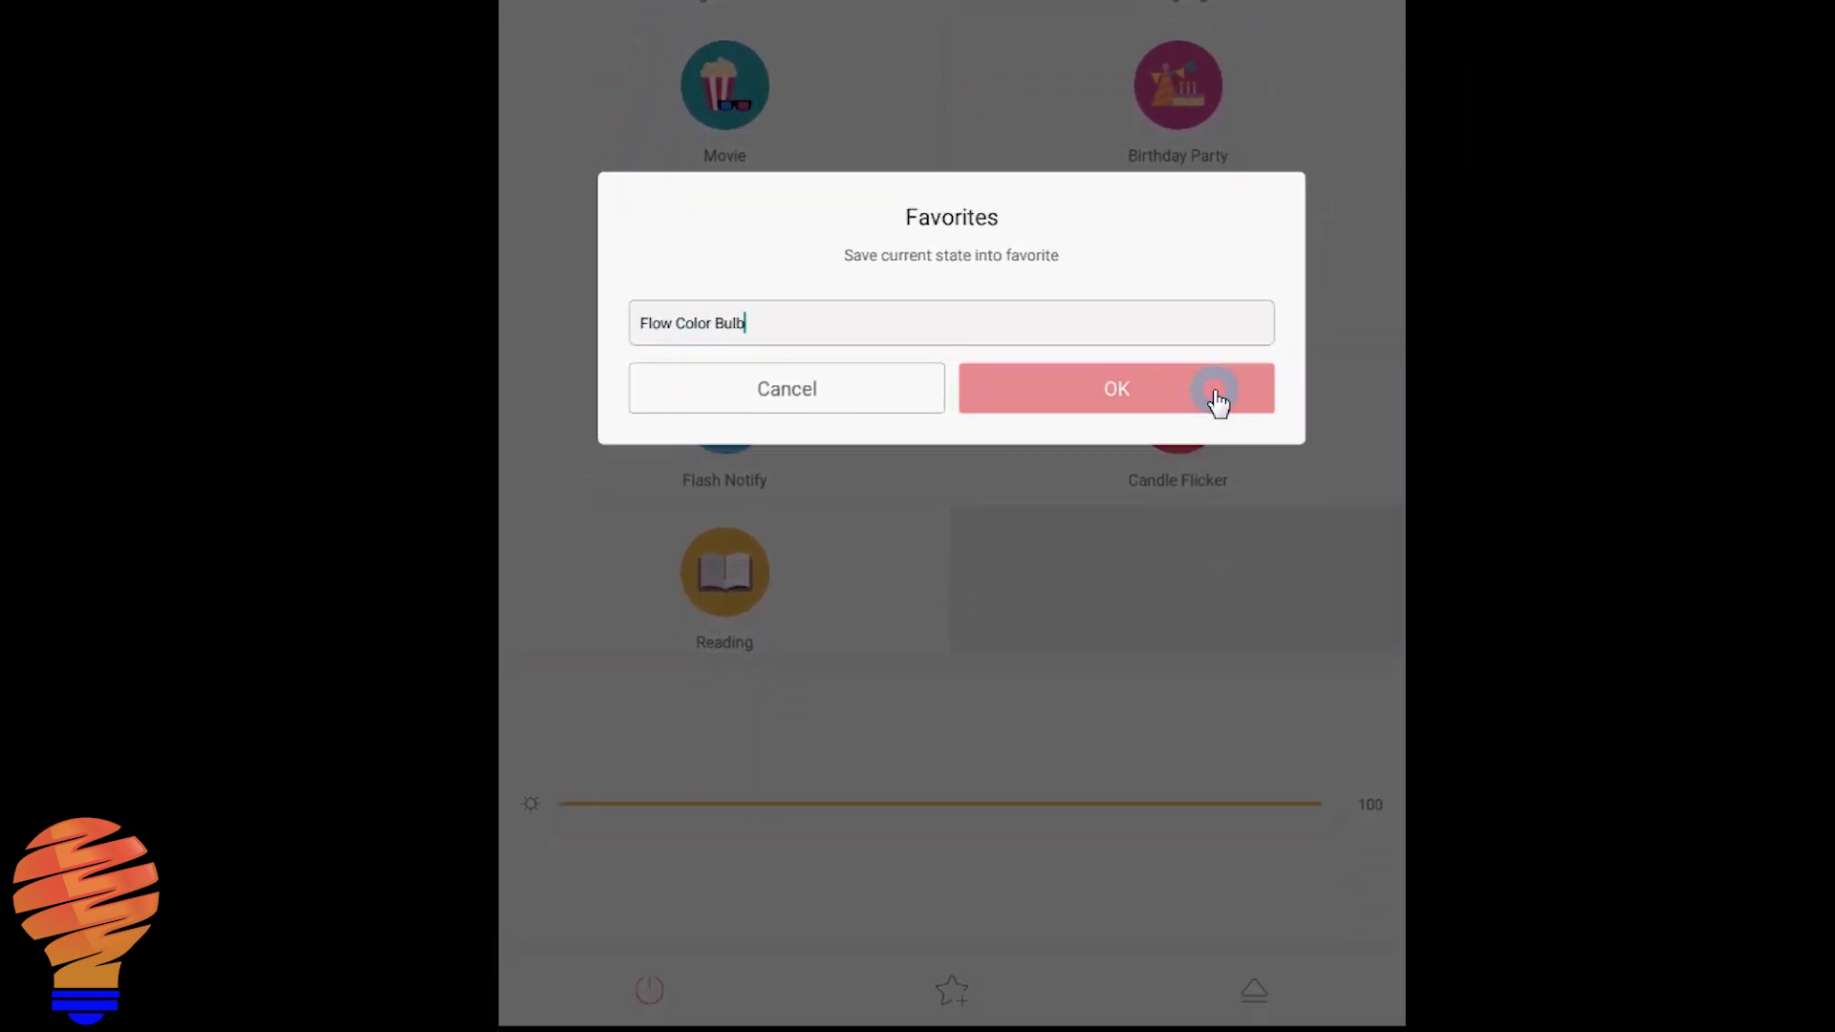
Step: Save the favorite Flow Color Bulb, then apply the Flow Mode favorite from Favorites
left_click(1213, 390)
left_click(1295, 1005)
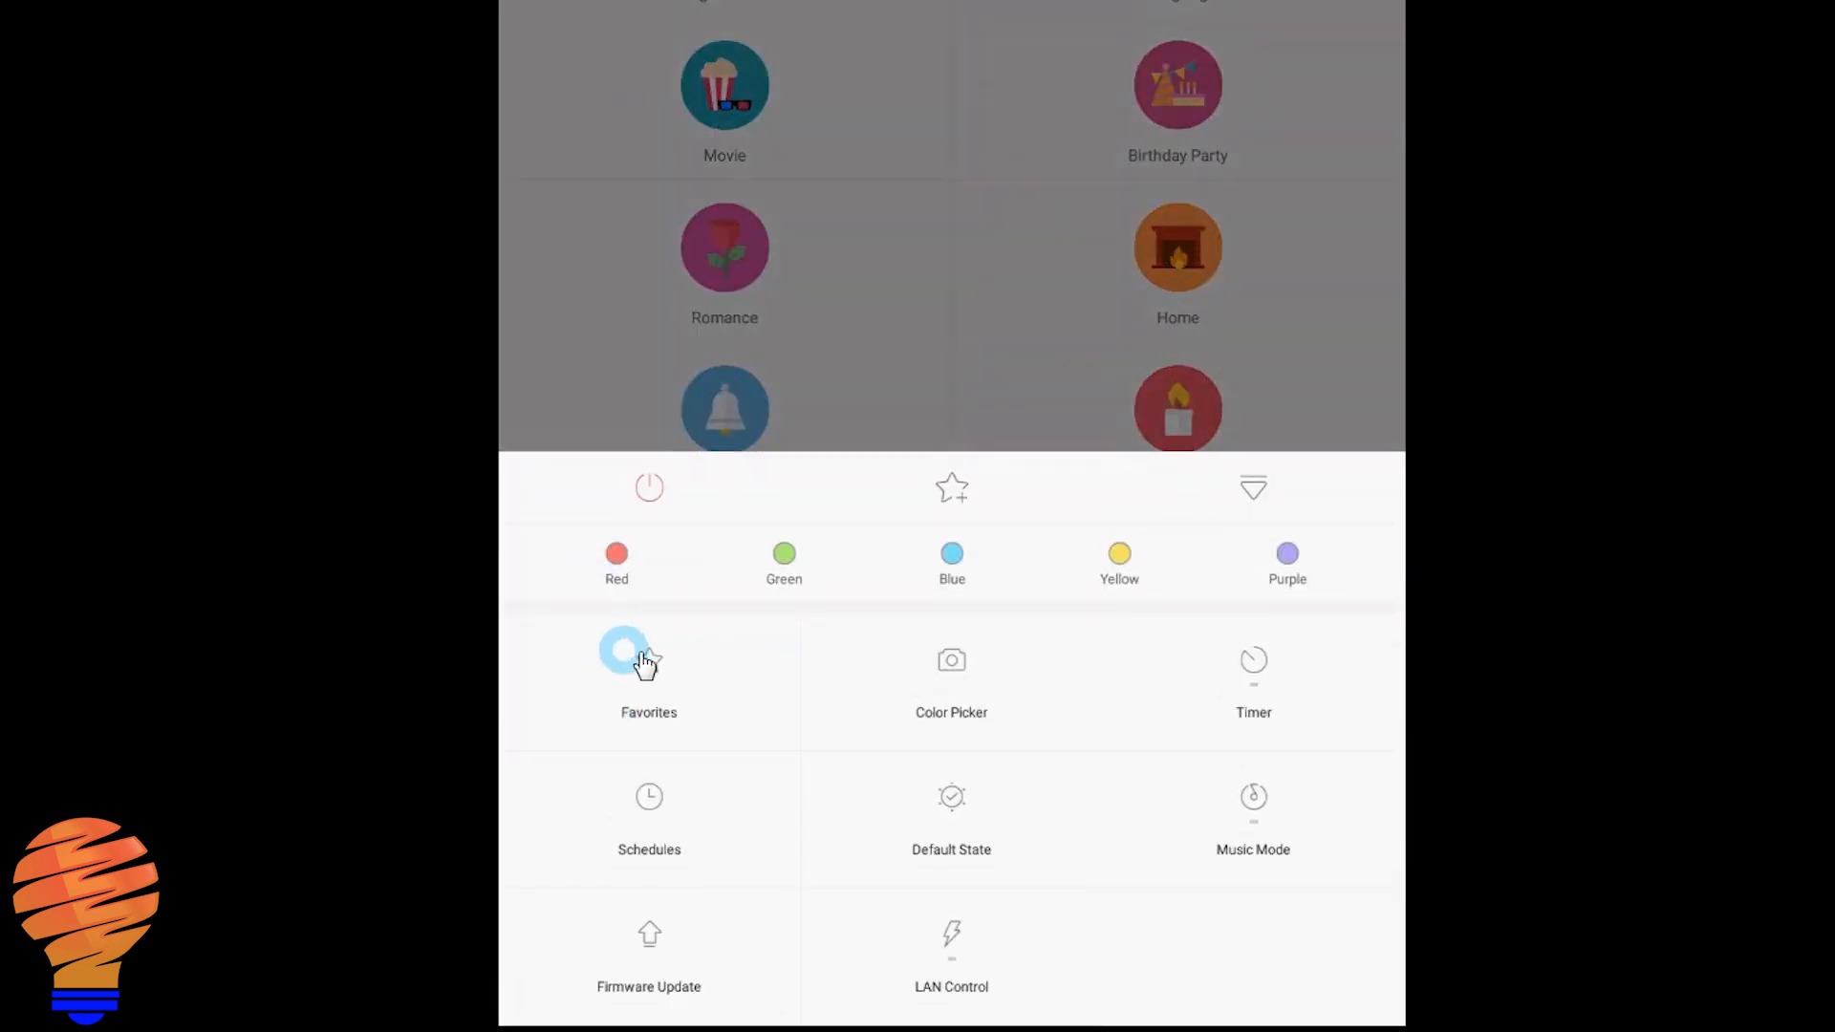
left_click(648, 674)
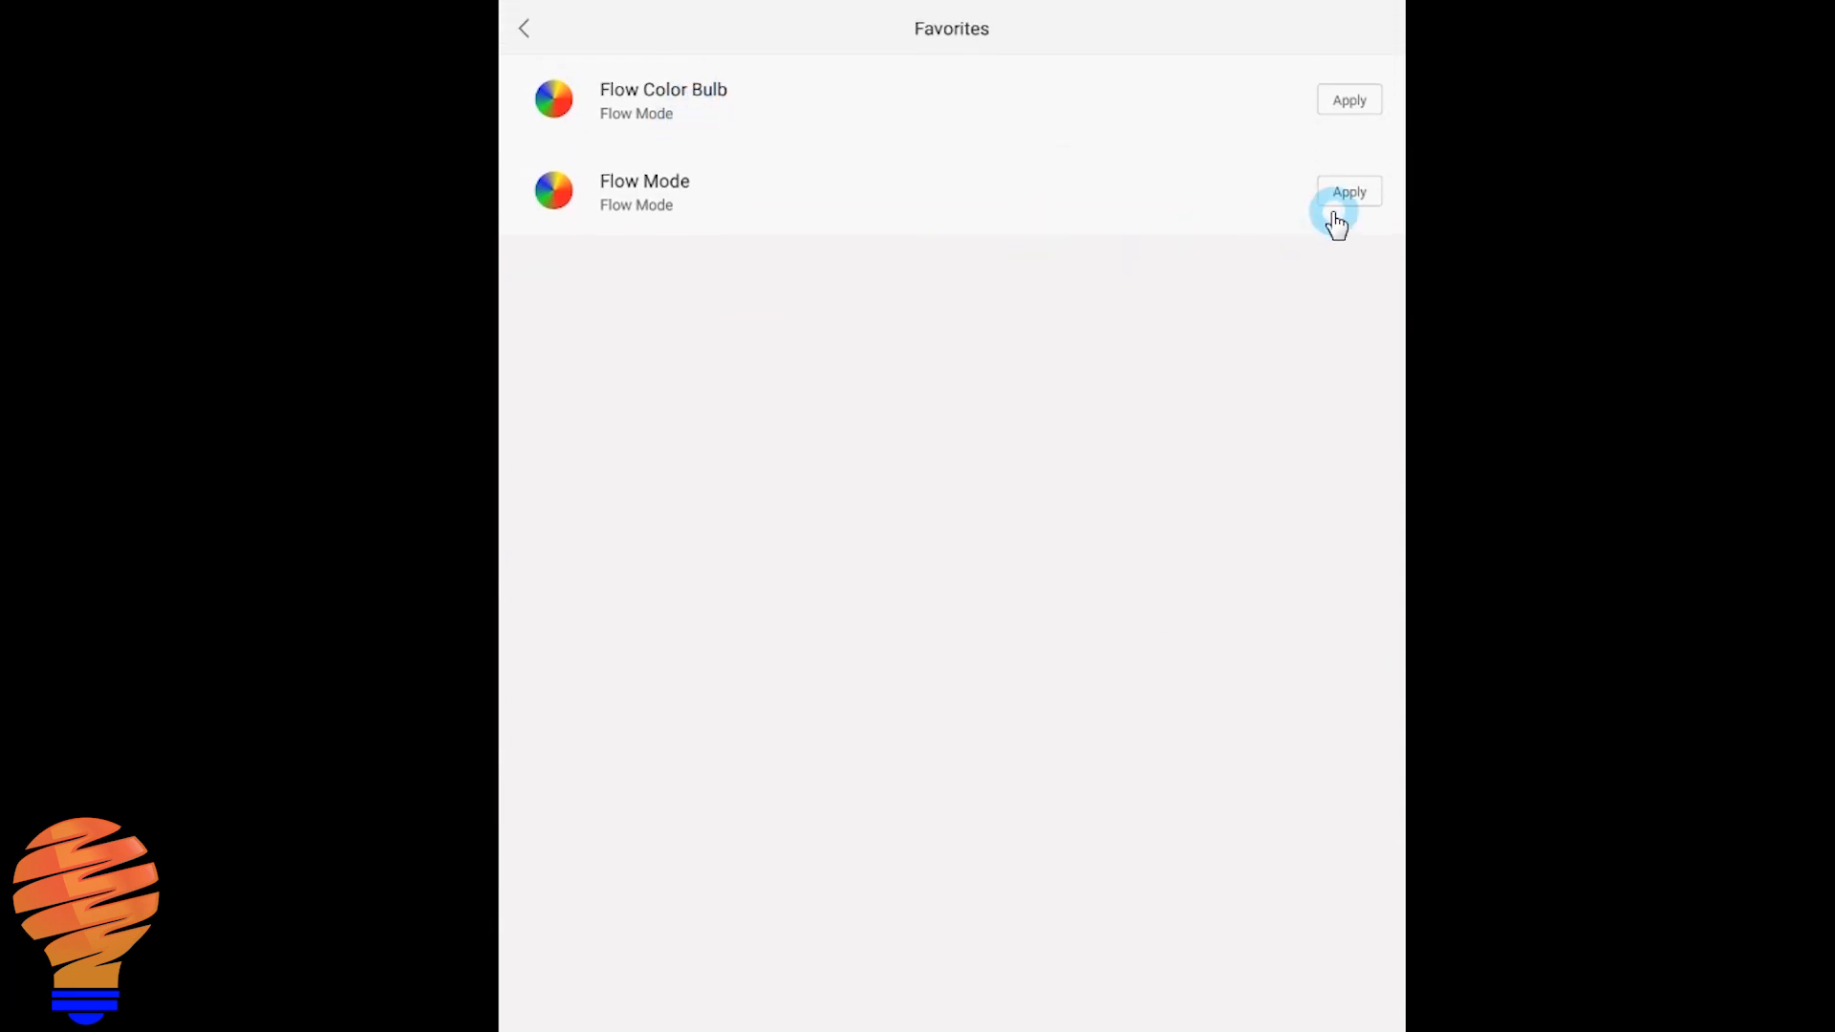
left_click(523, 29)
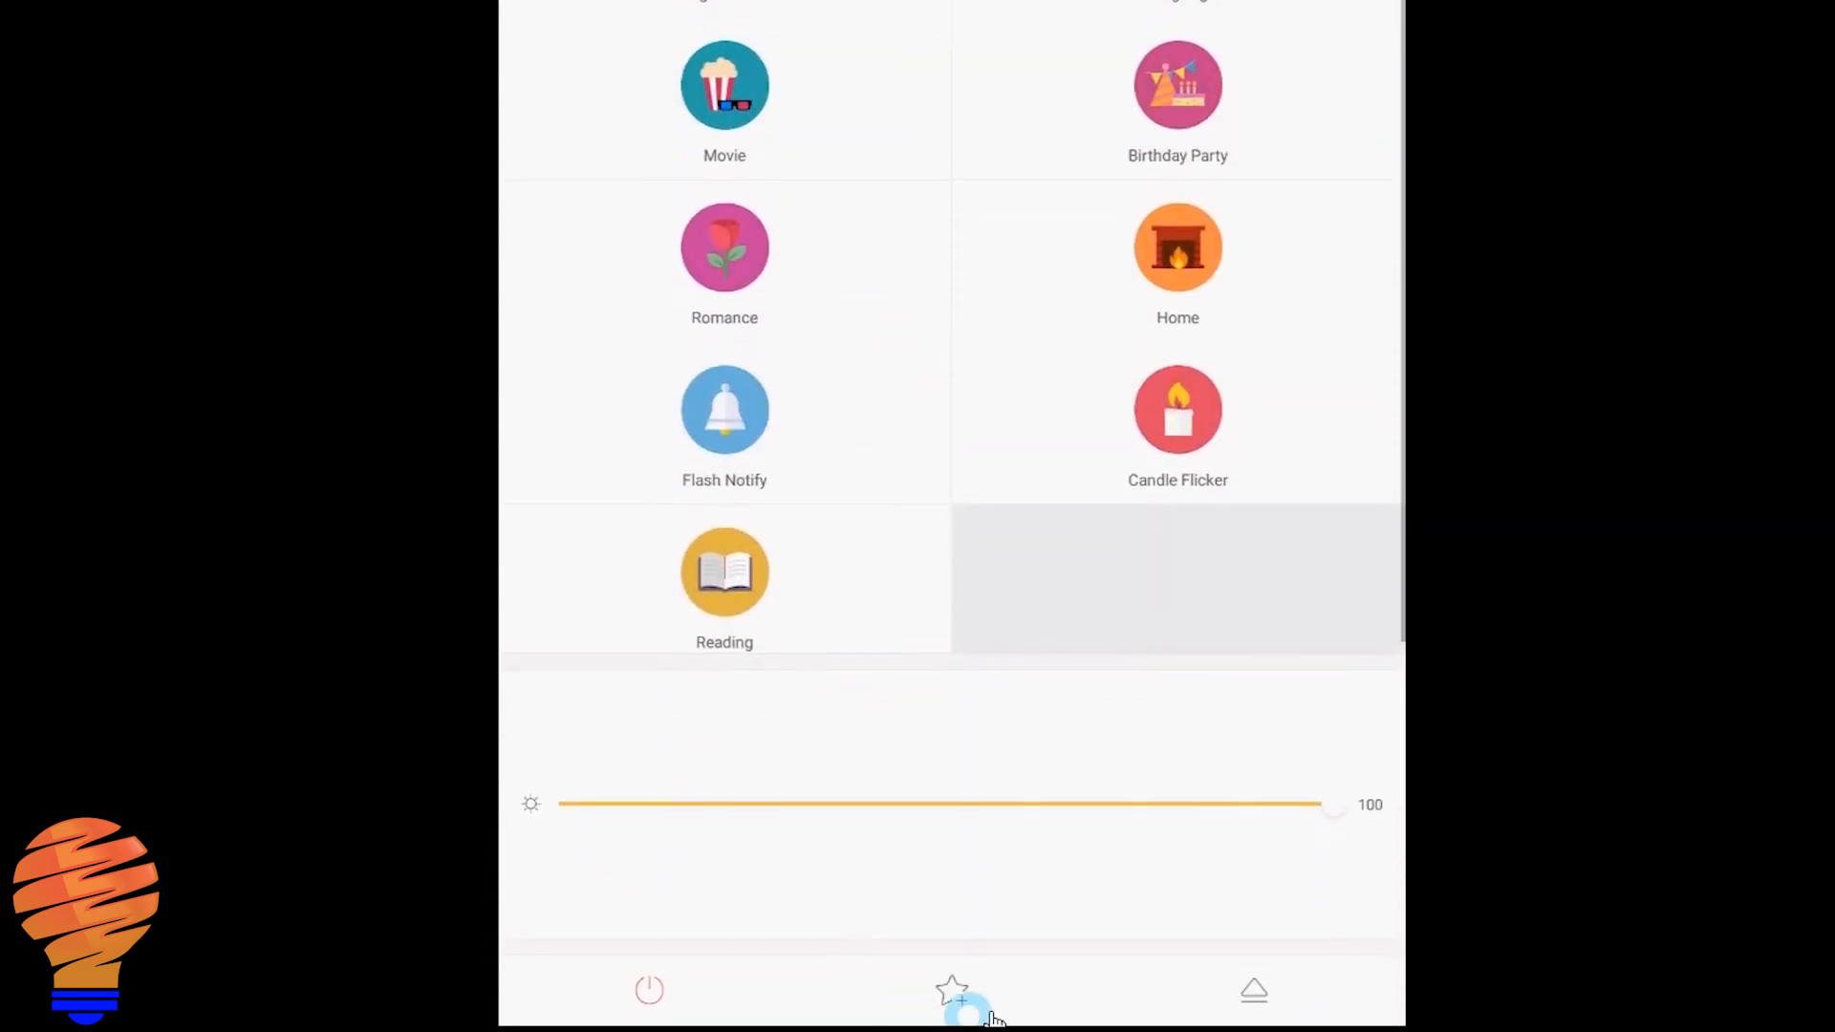
left_click(1298, 997)
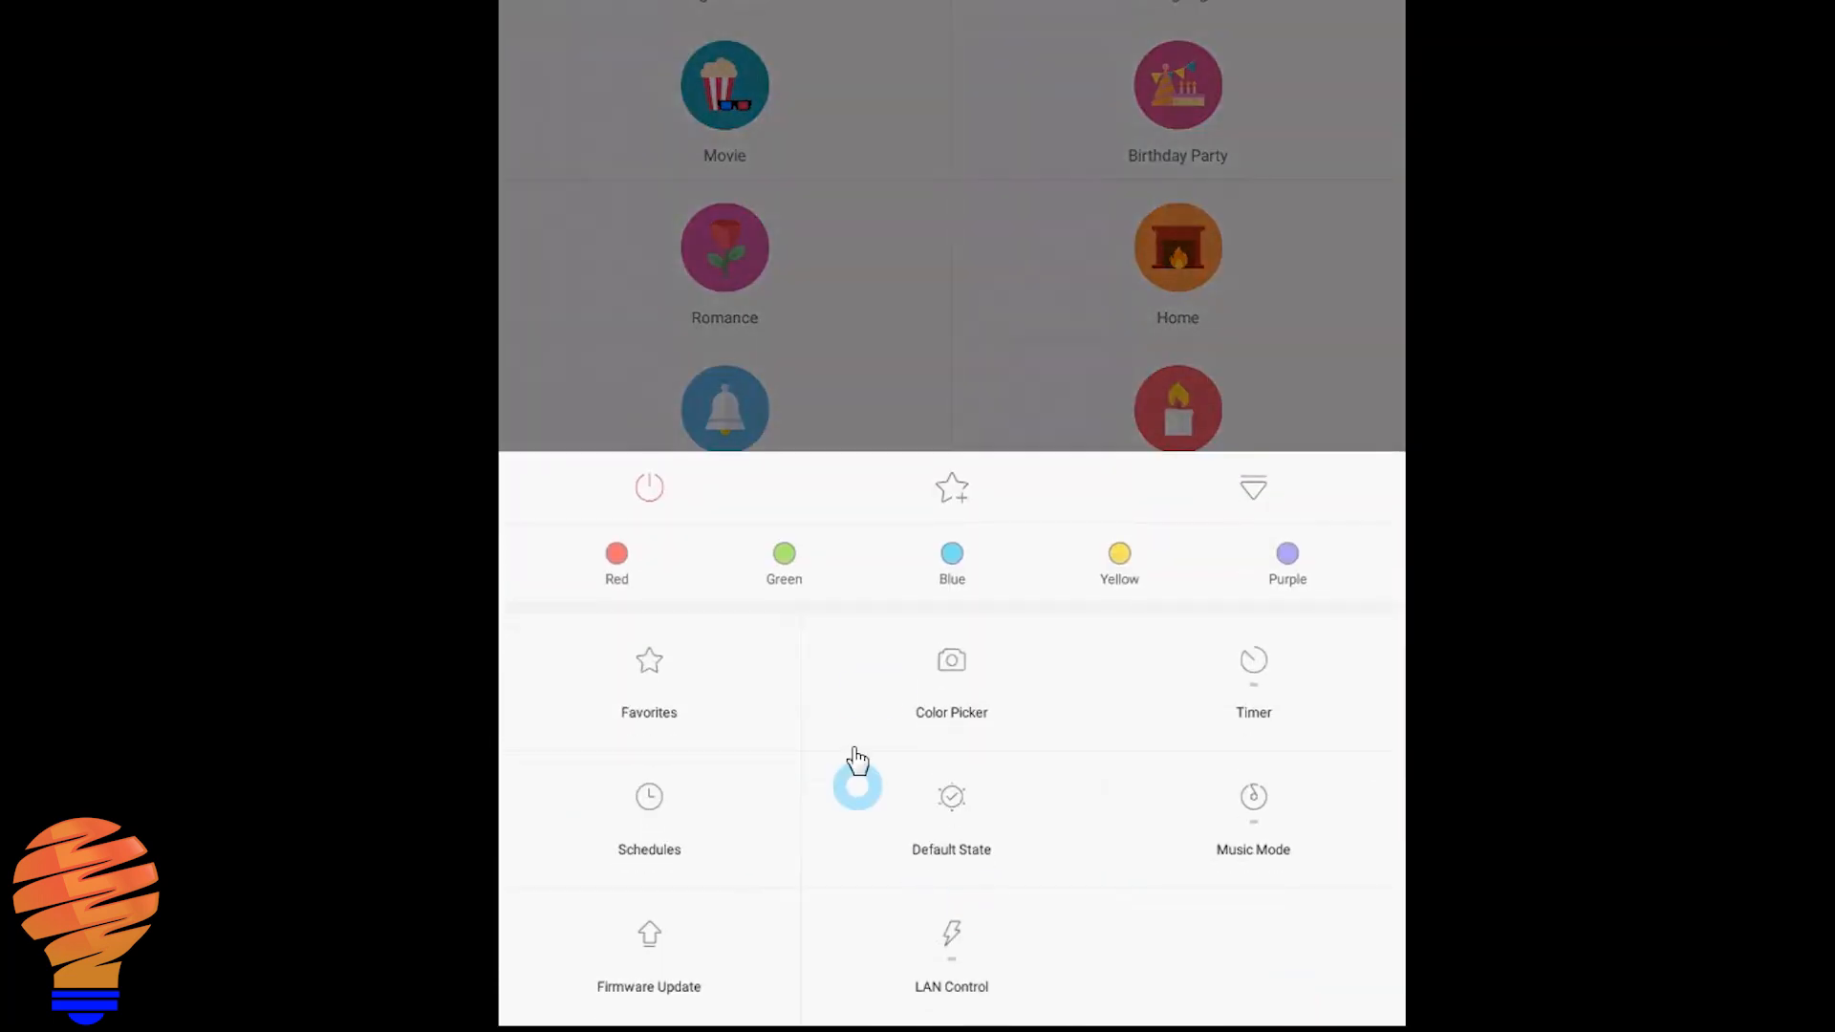
left_click(959, 693)
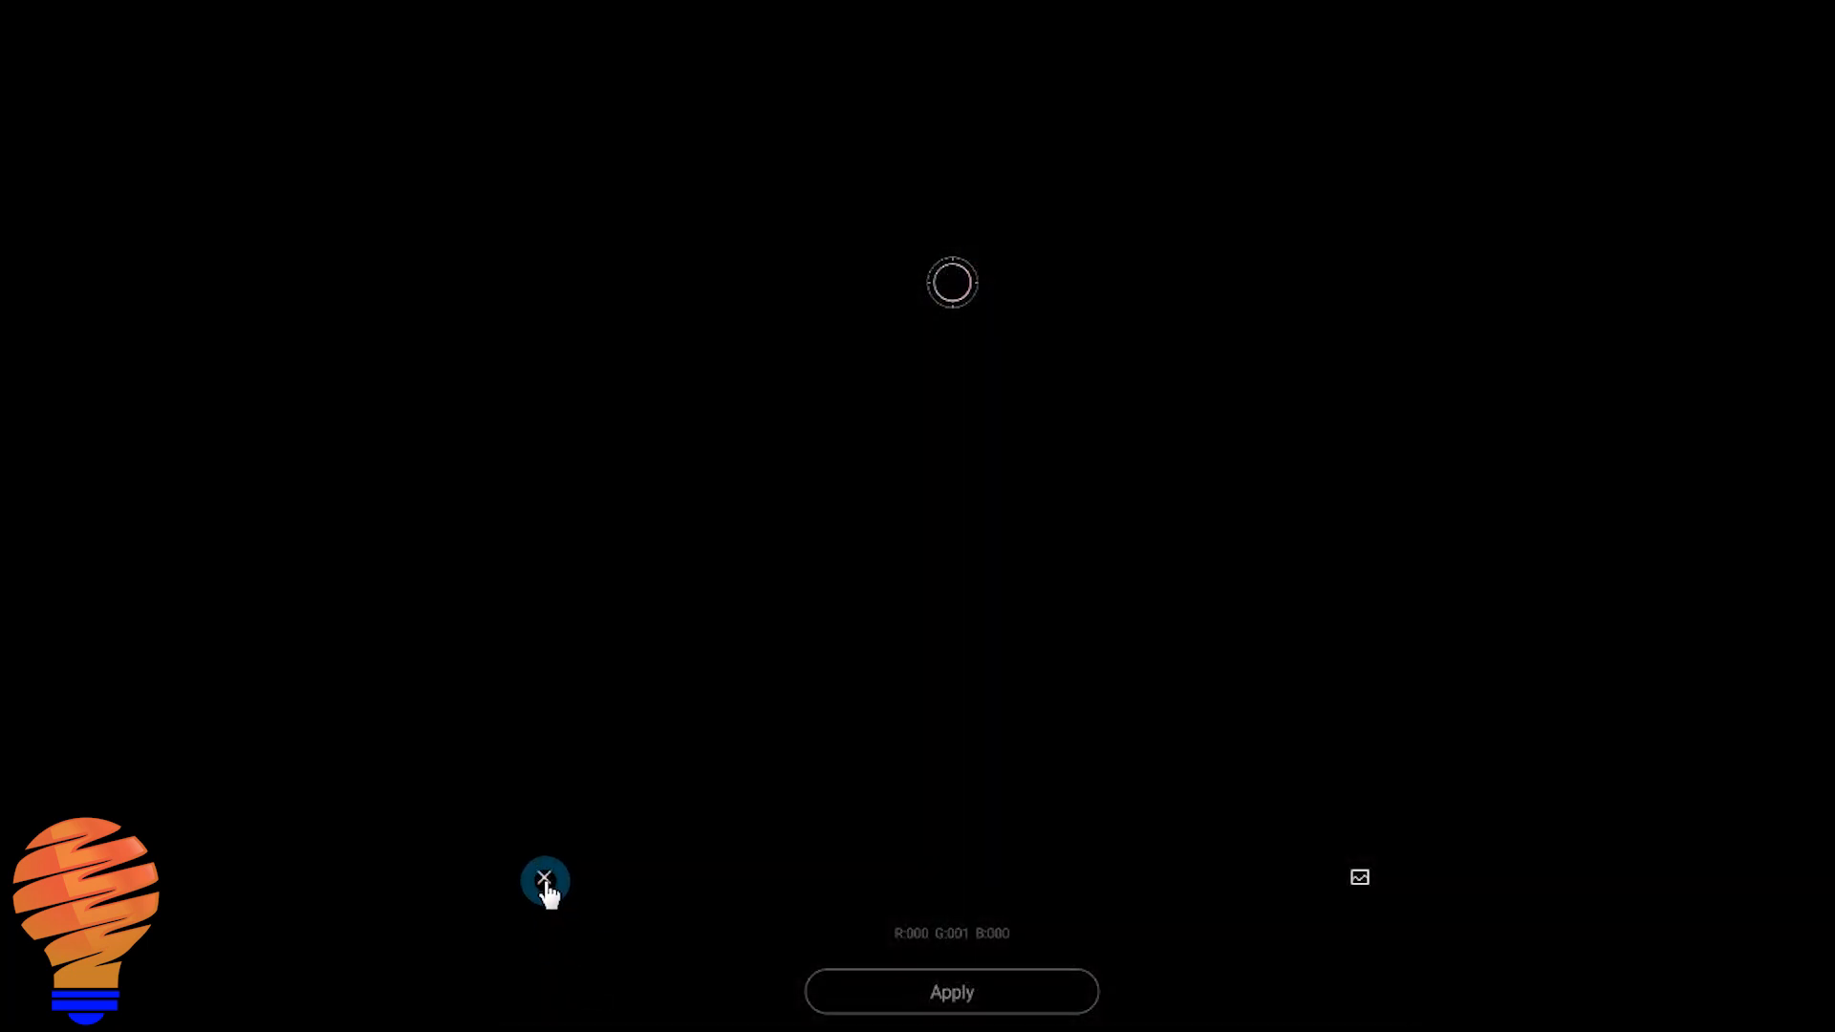
left_click(545, 879)
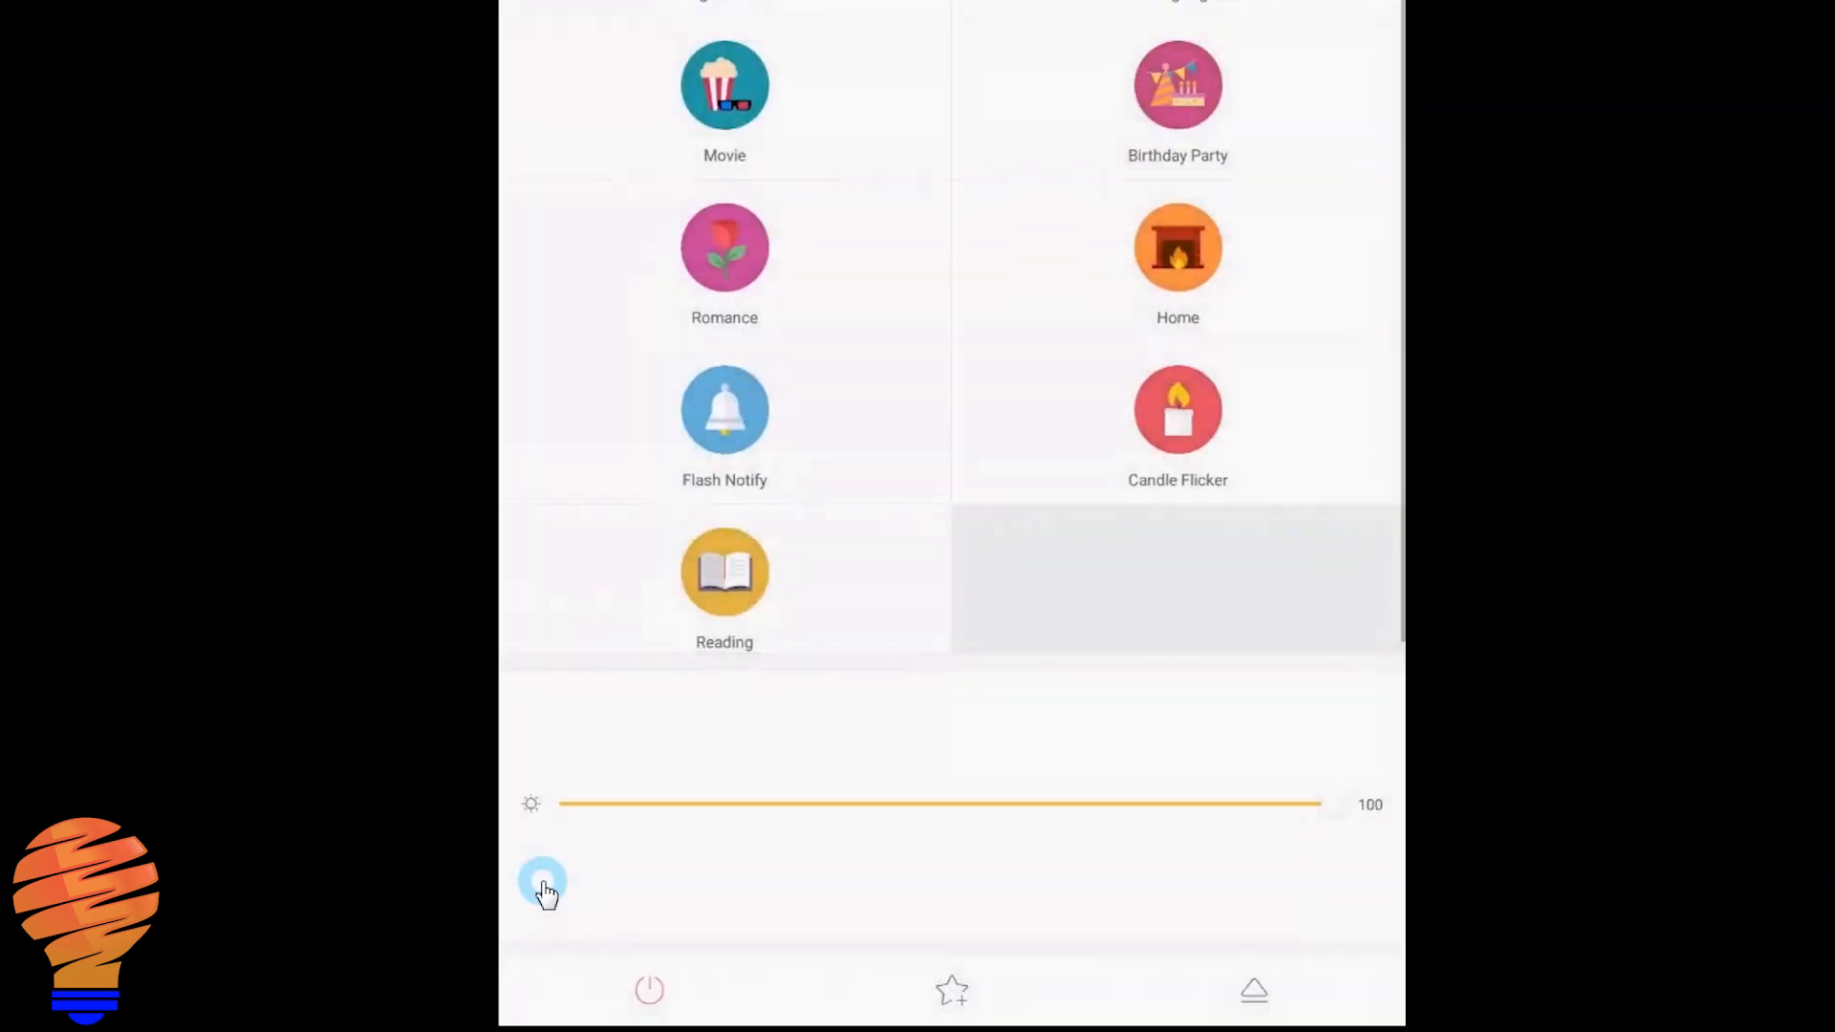
left_click(1256, 992)
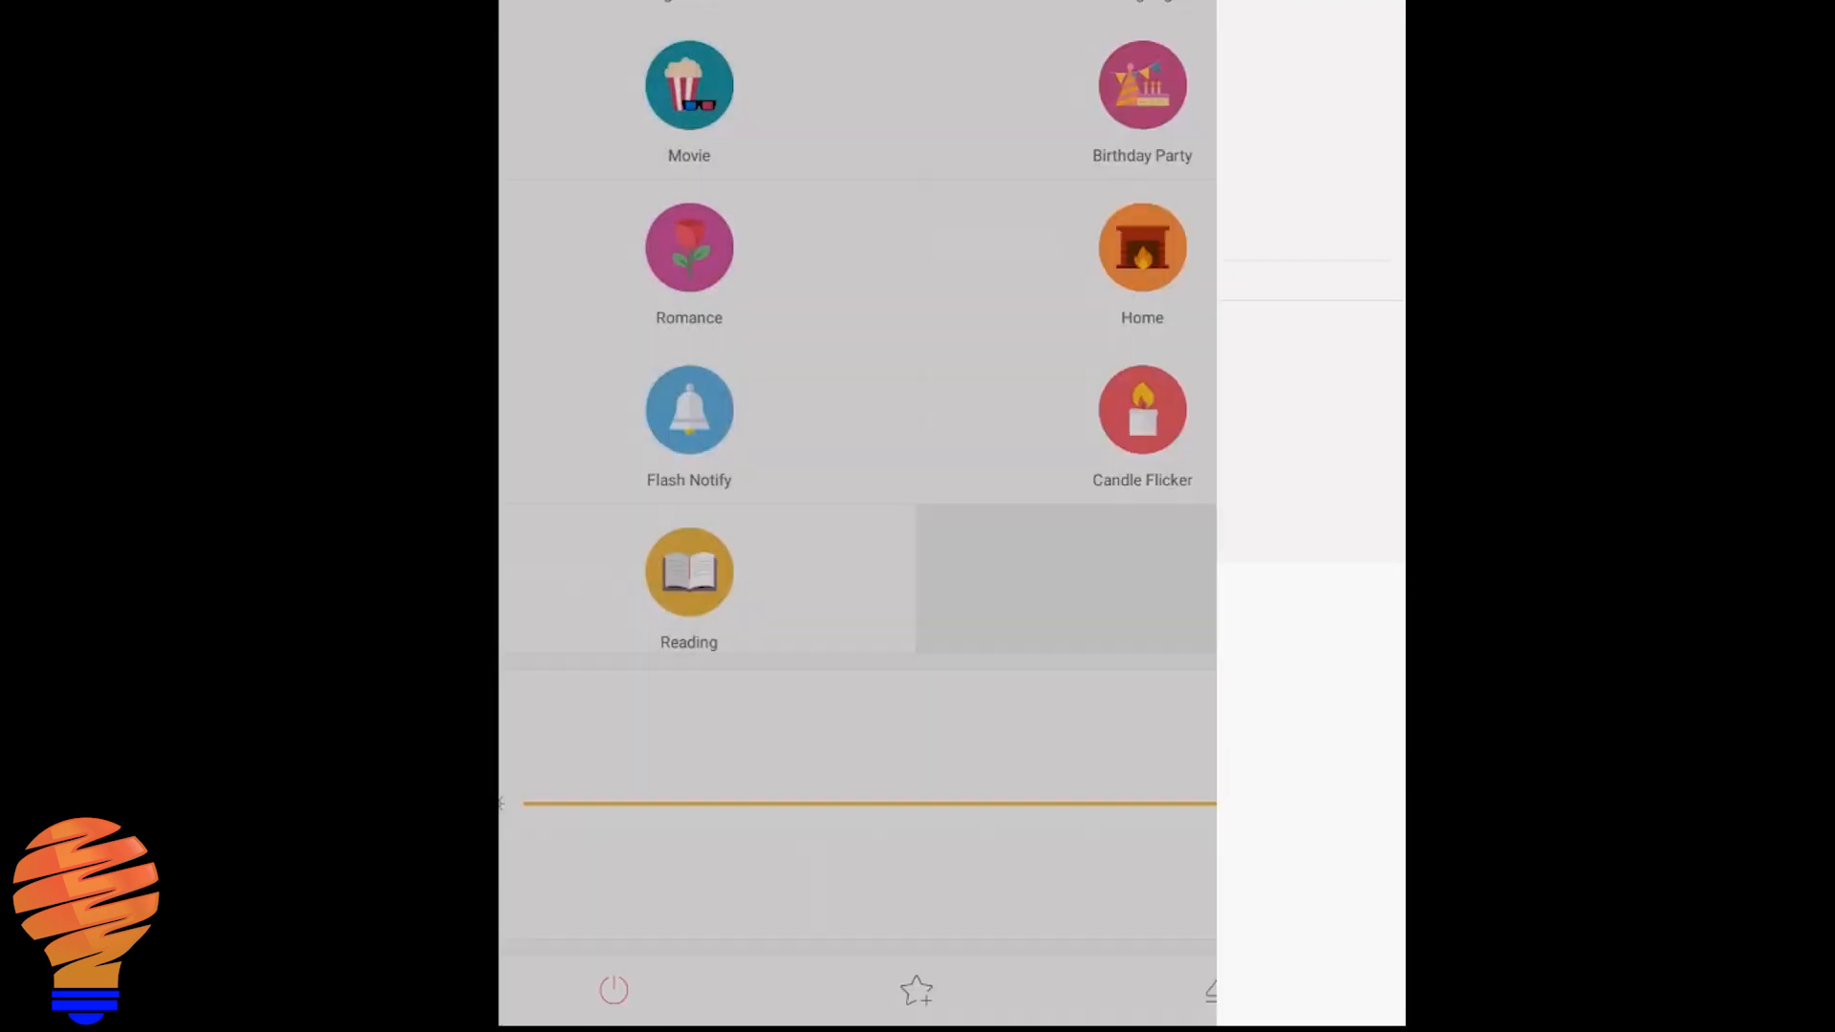
left_click(1310, 1012)
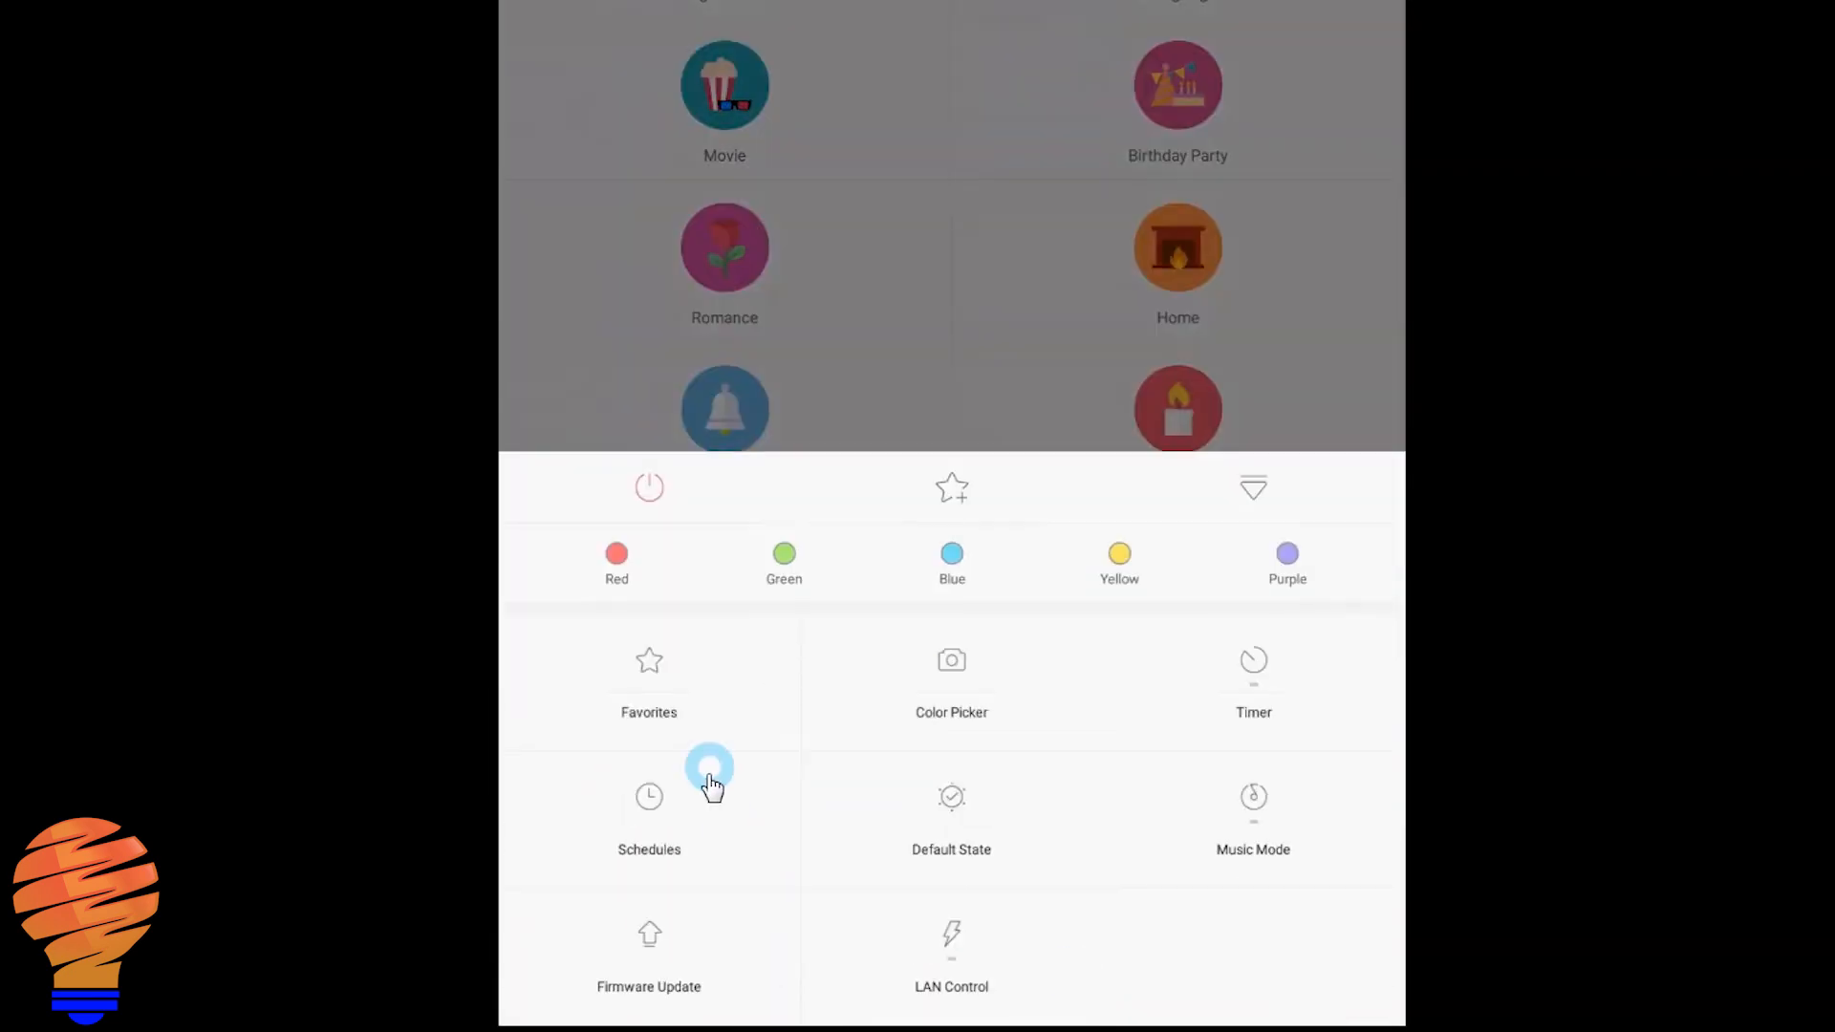
Step: Add a schedule named Color Bulb Schedule repeating Monday to Friday
left_click(648, 846)
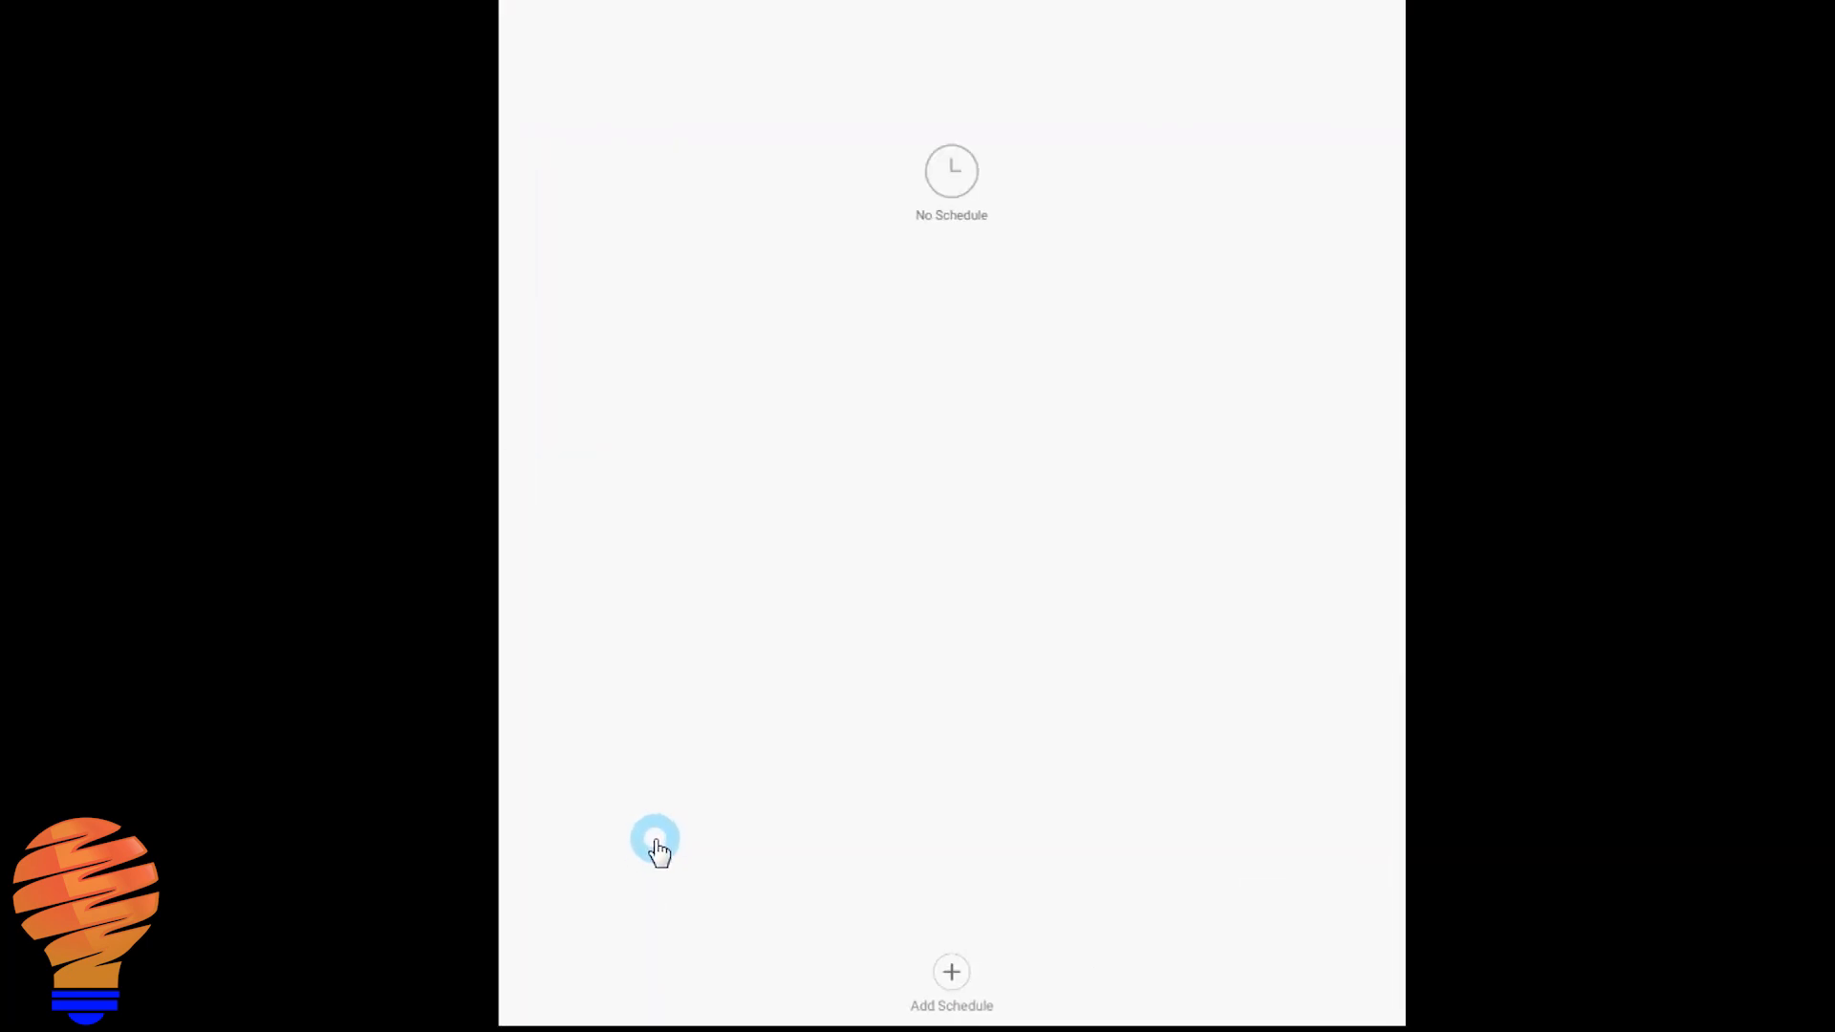
left_click(951, 975)
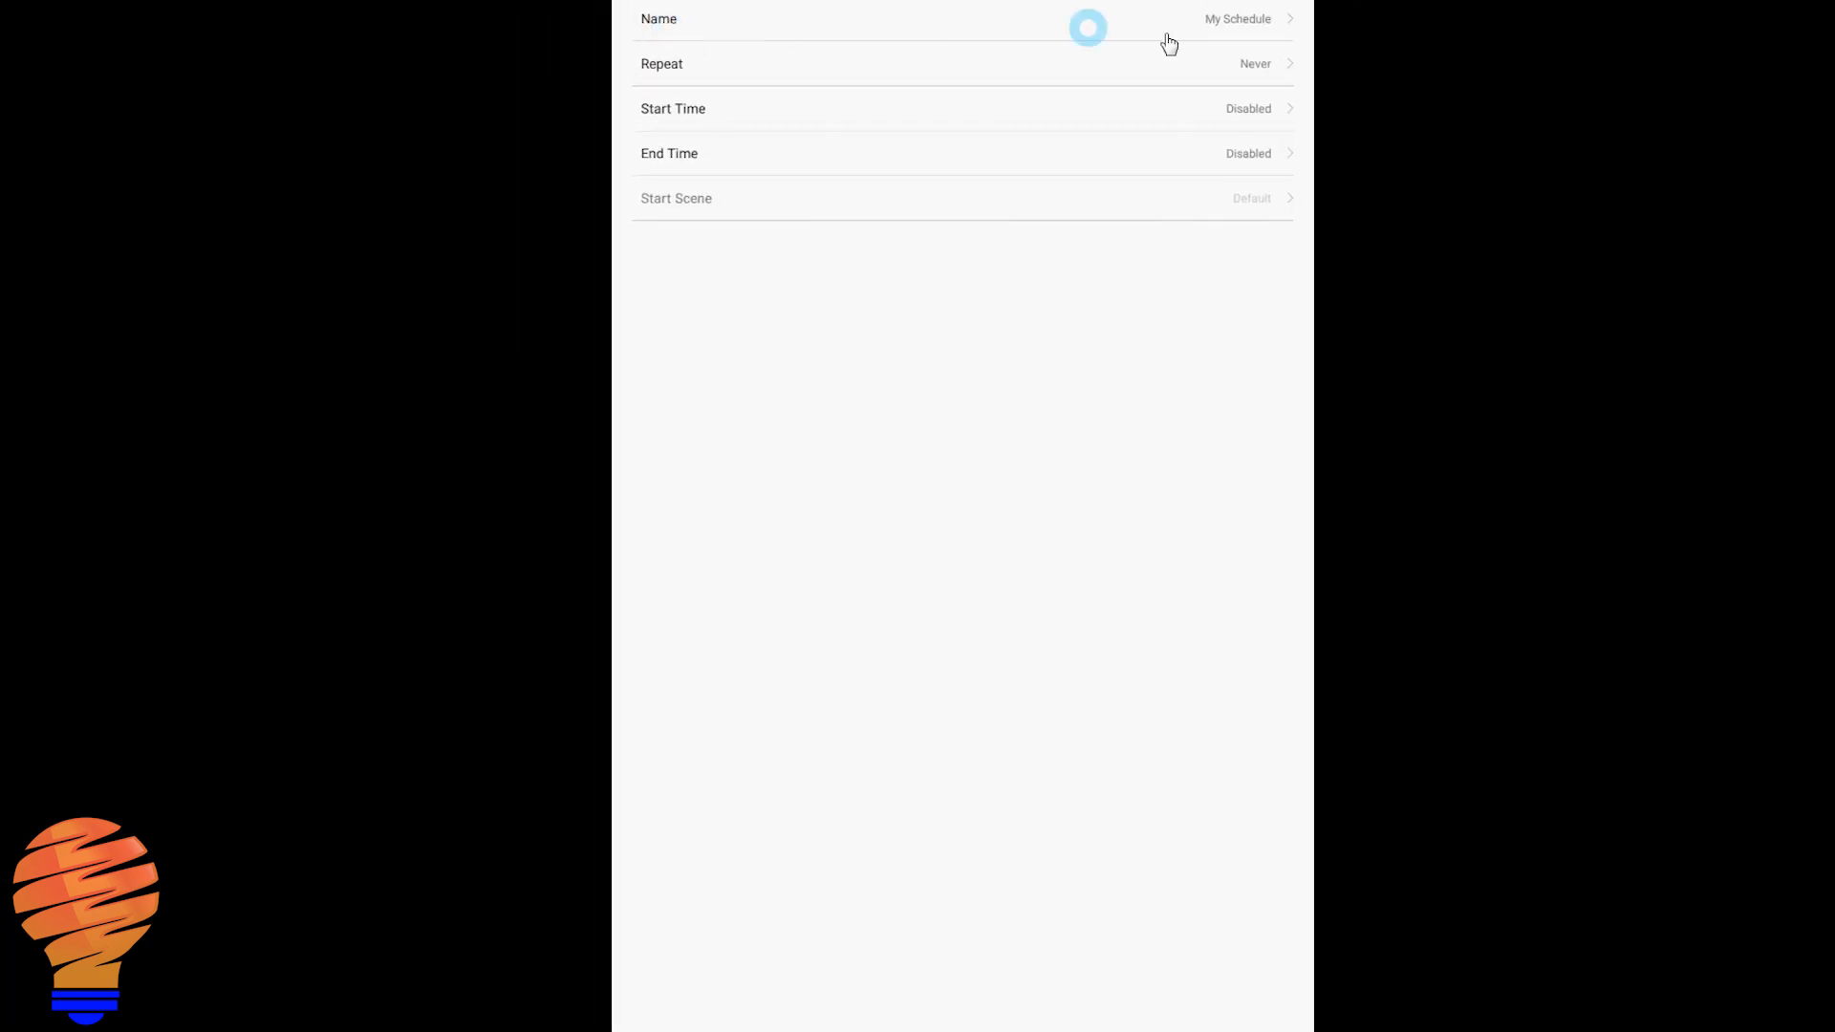
left_click(1250, 212)
left_click(1244, 18)
left_click(1216, 26)
type("Color Bulb Schedule")
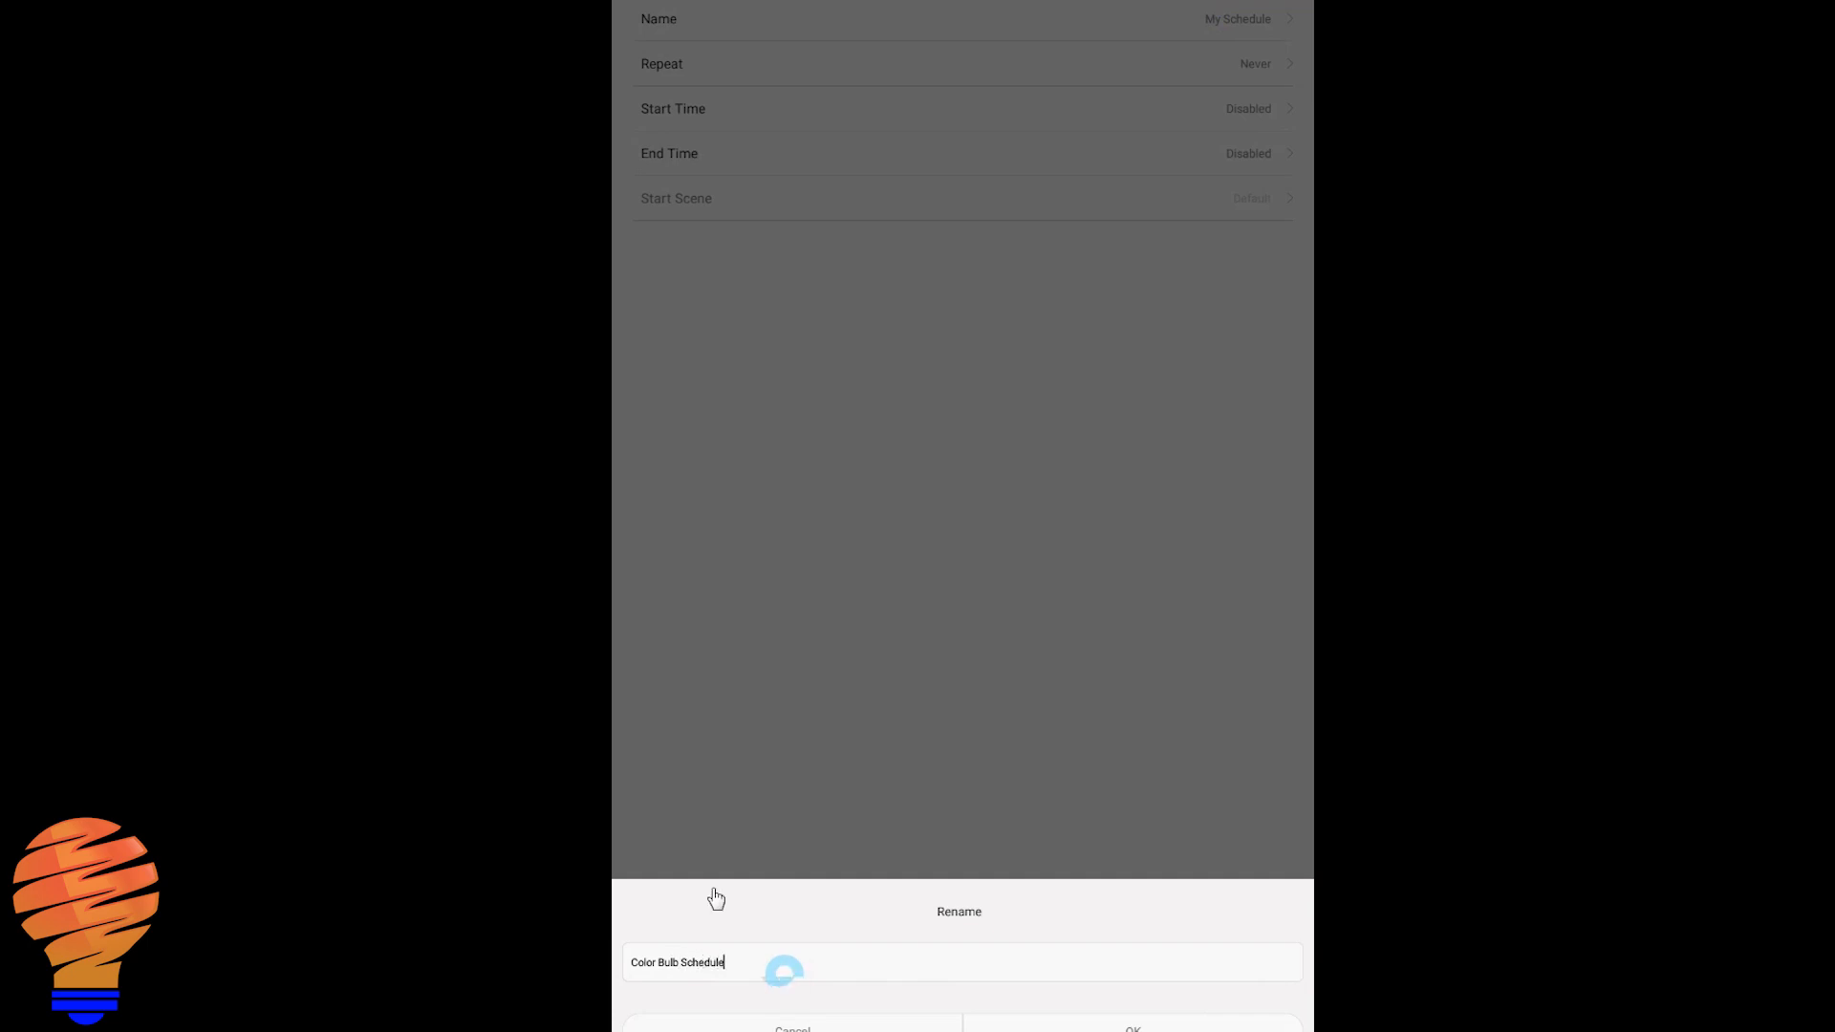
left_click(1133, 1024)
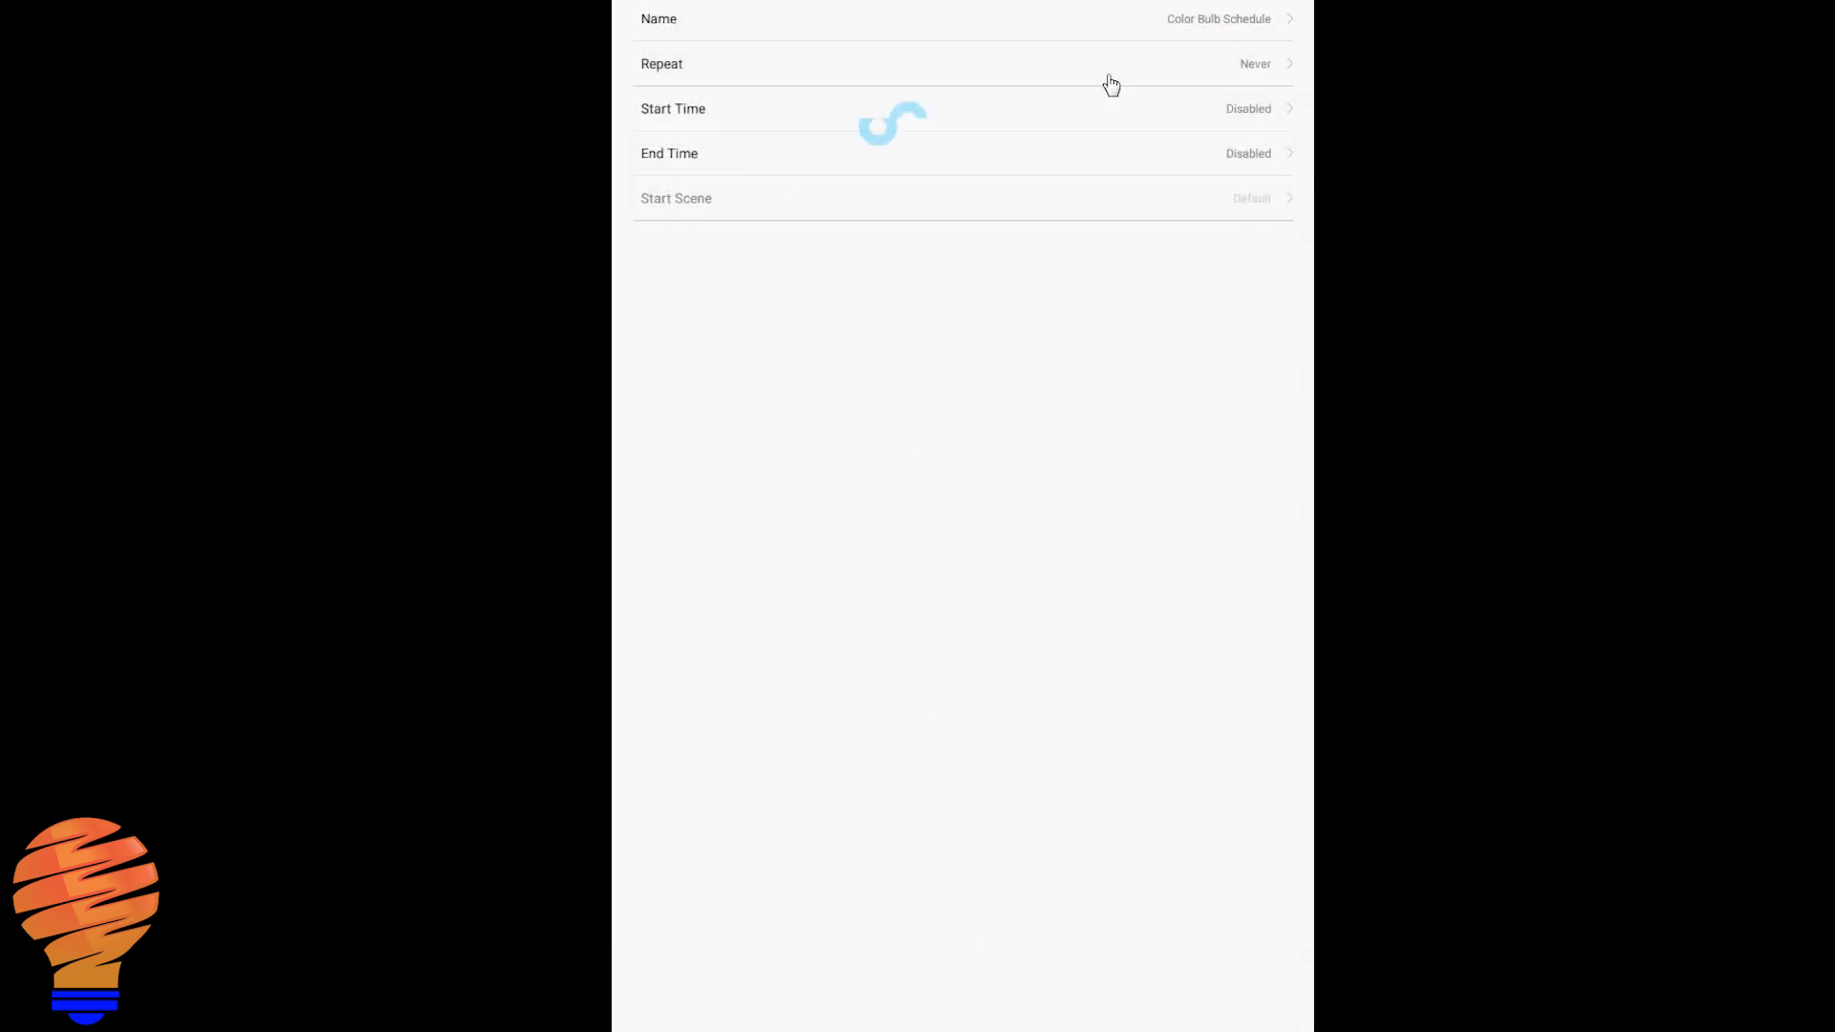
left_click(1249, 64)
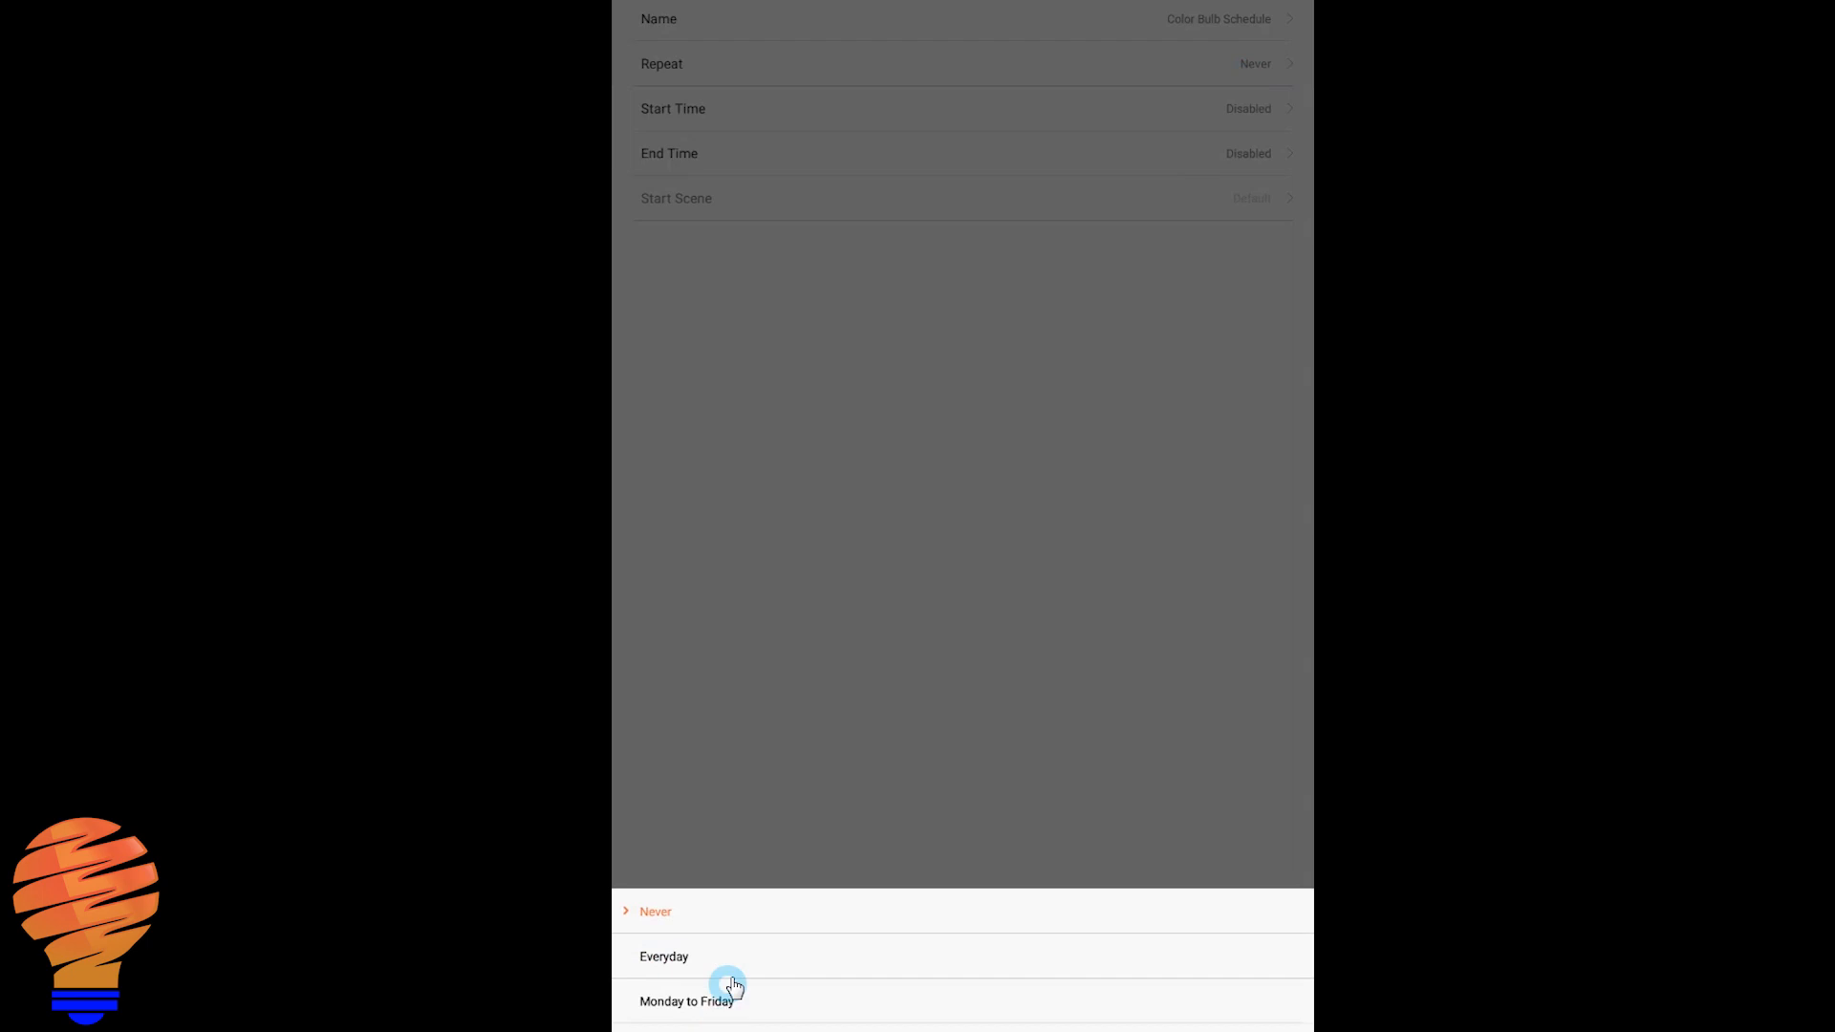
left_click(703, 1001)
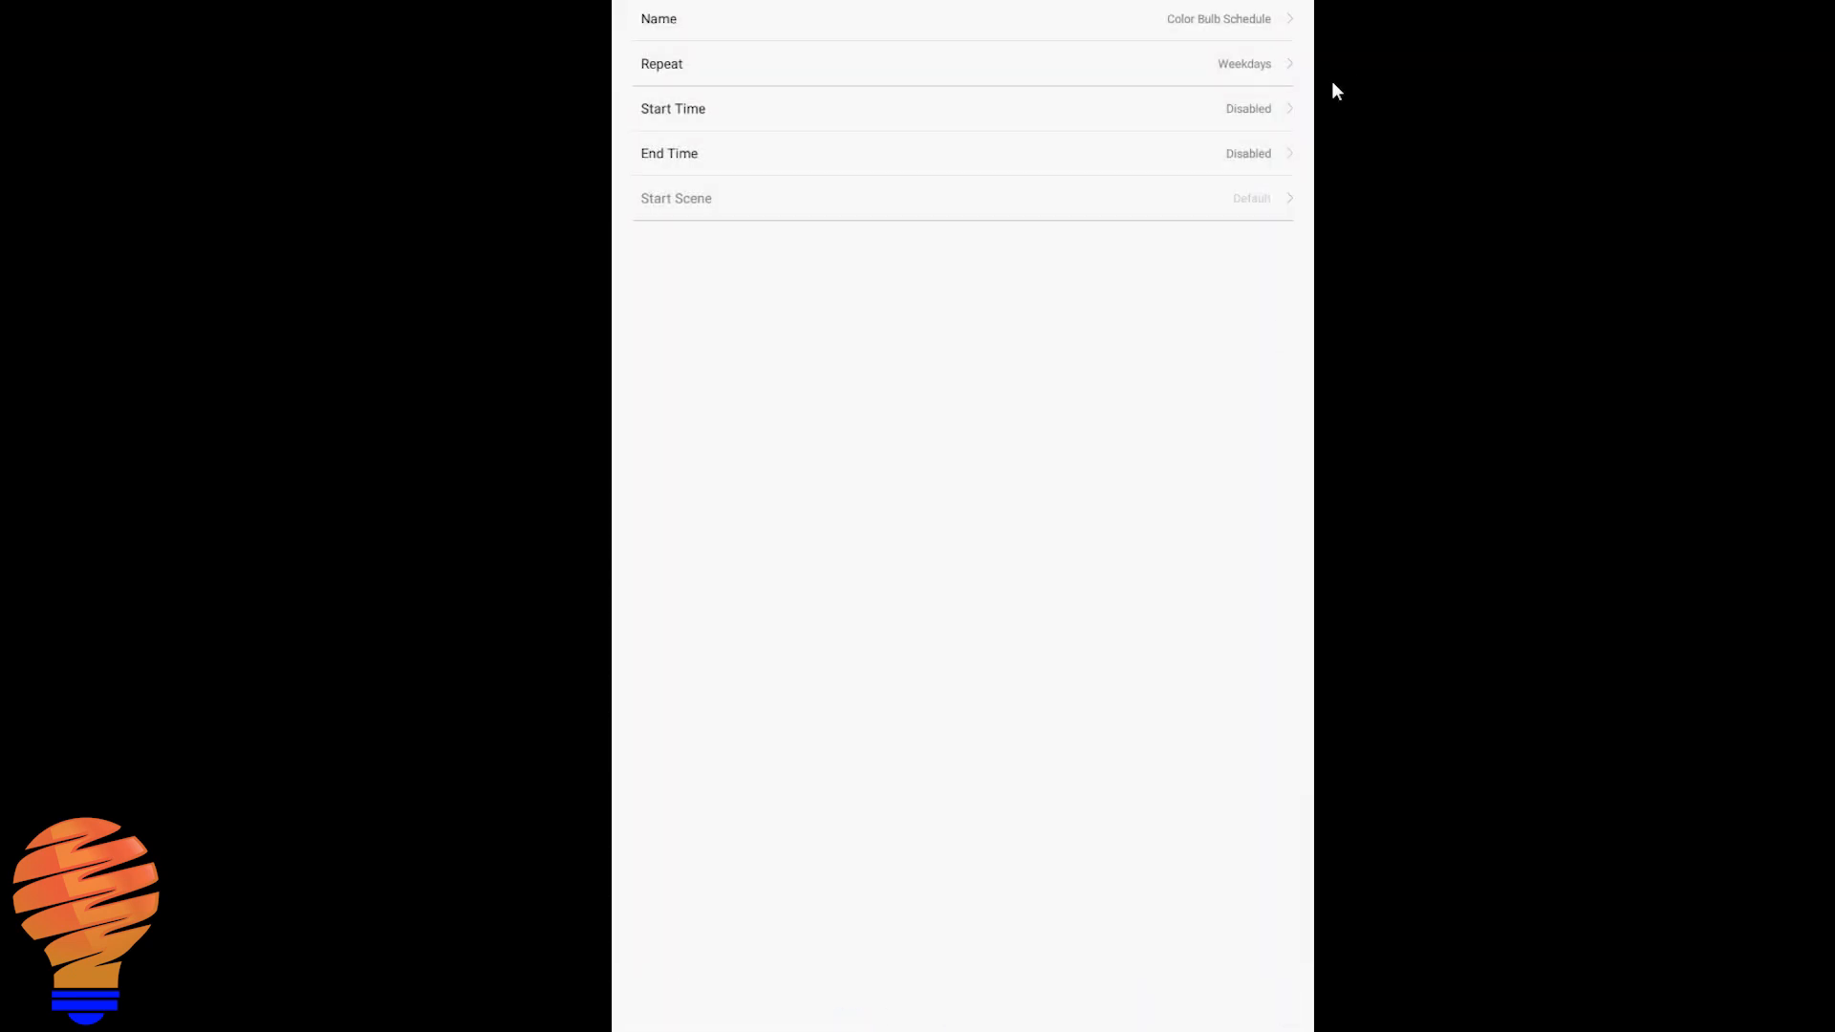
Step: Set the schedule's start time to 20:07 and end time to 23:07
left_click(1270, 112)
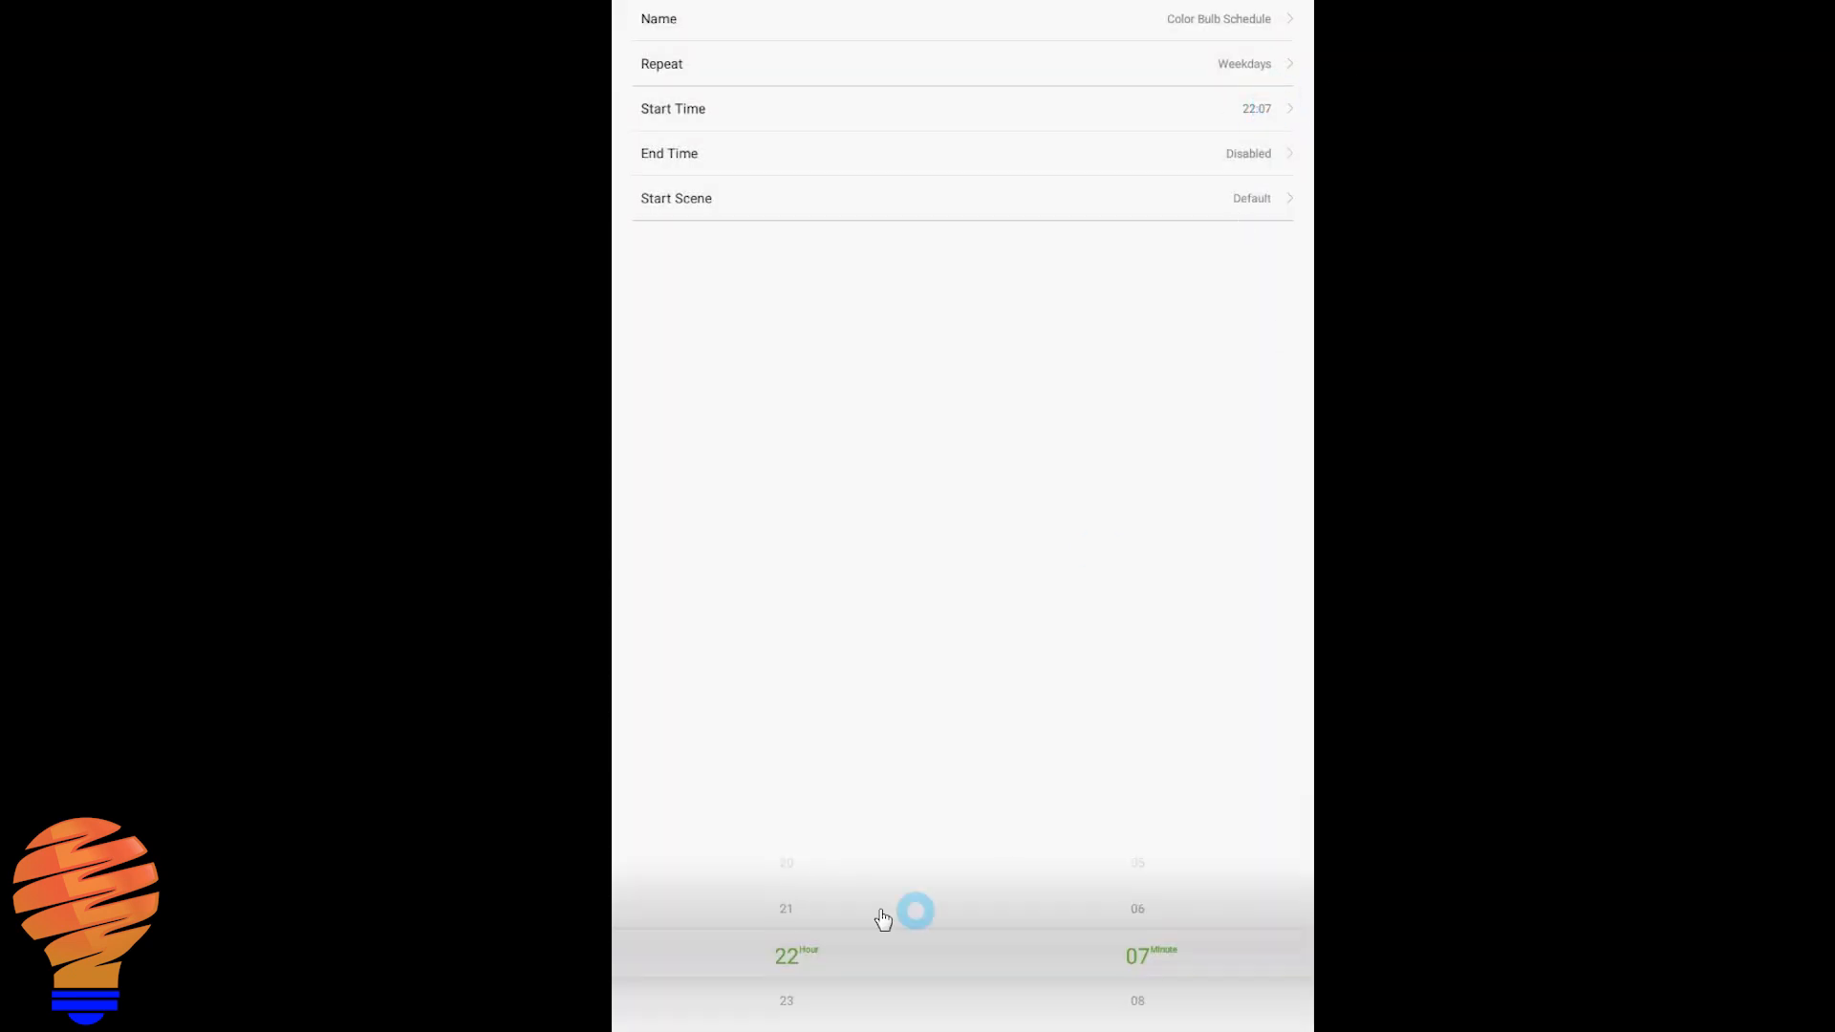
left_click_drag(786, 918, 791, 1024)
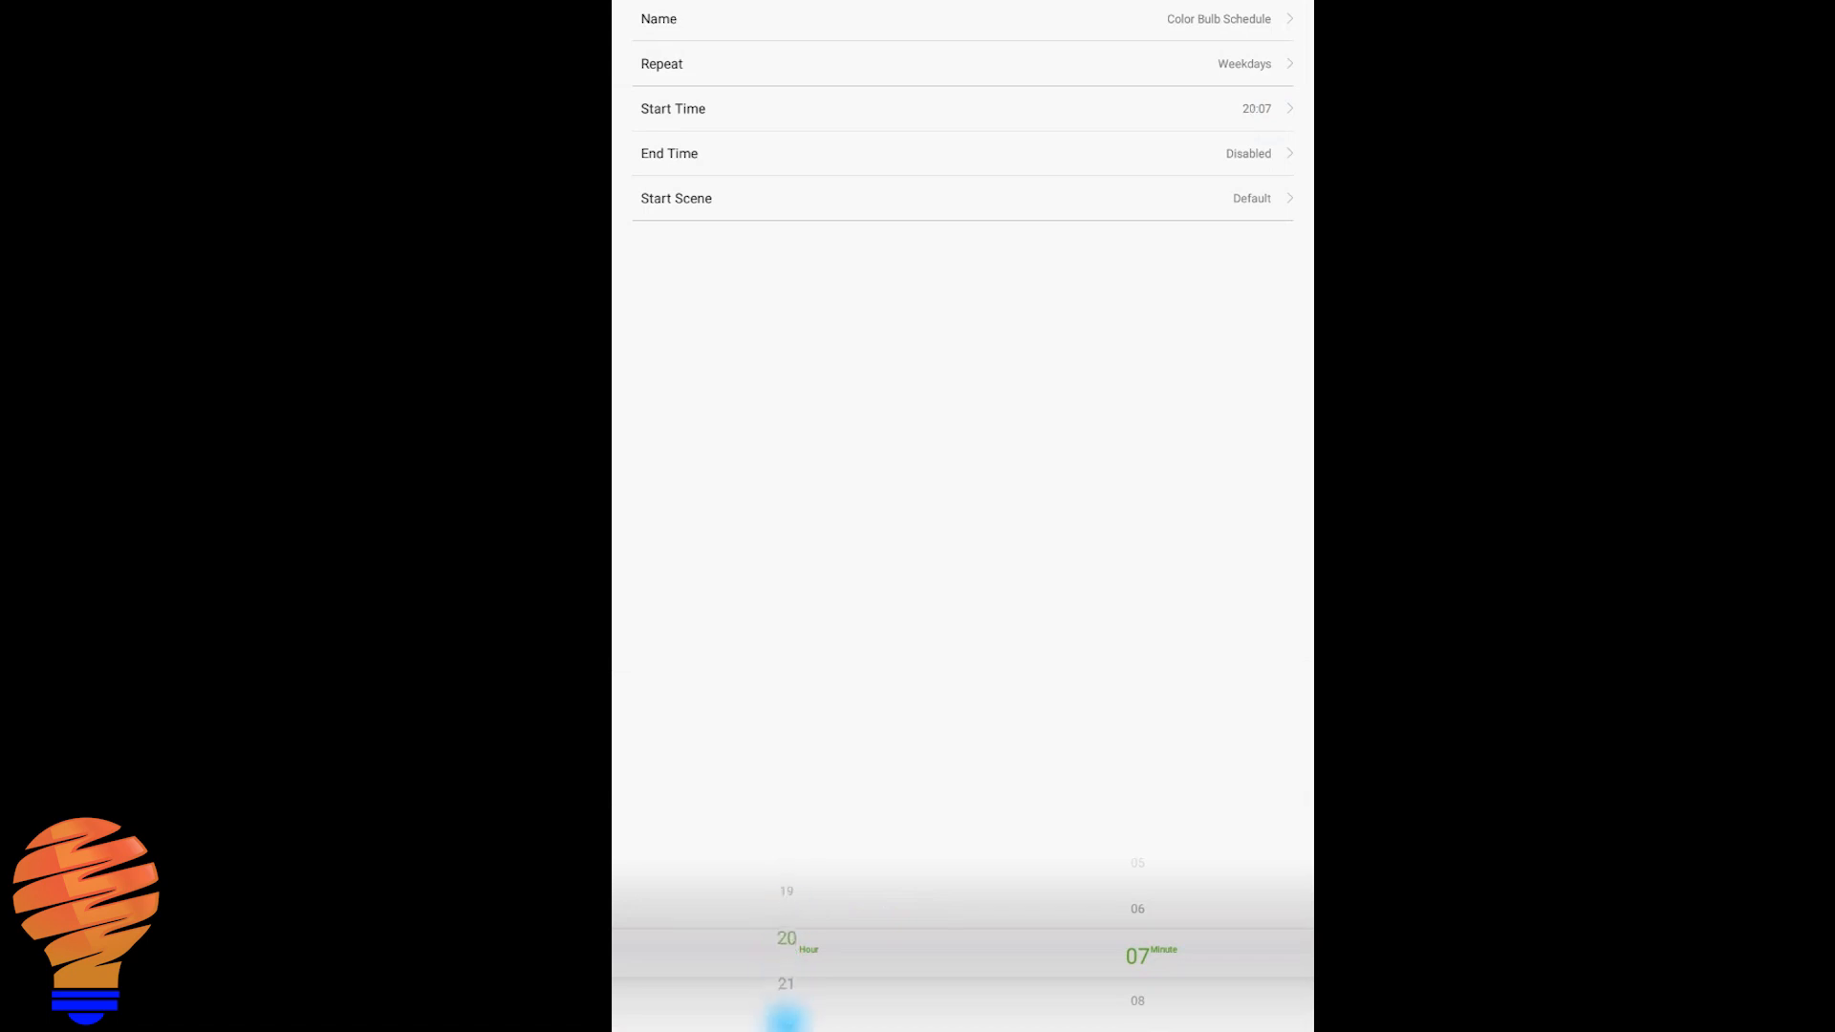
left_click(1244, 164)
left_click_drag(787, 959, 785, 907)
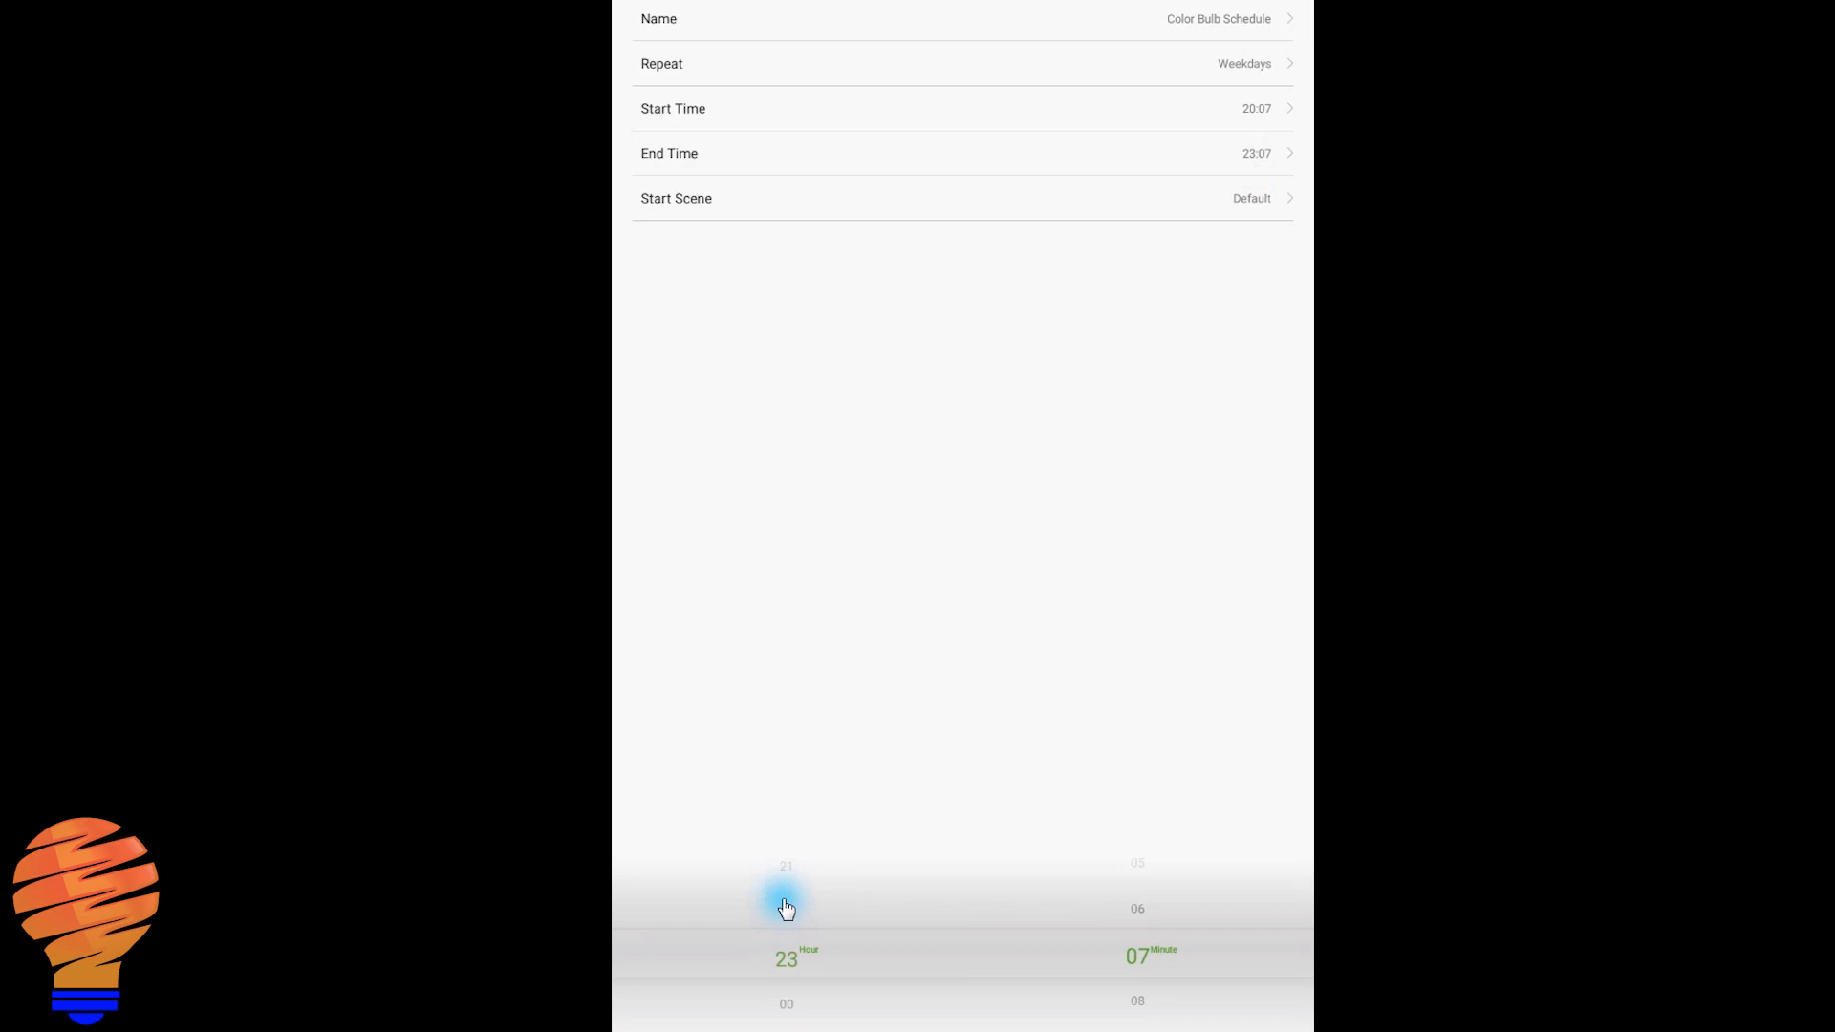
Step: Choose a Flow start scene at maximum speed, save the schedule and toggle it enabled
left_click(1287, 210)
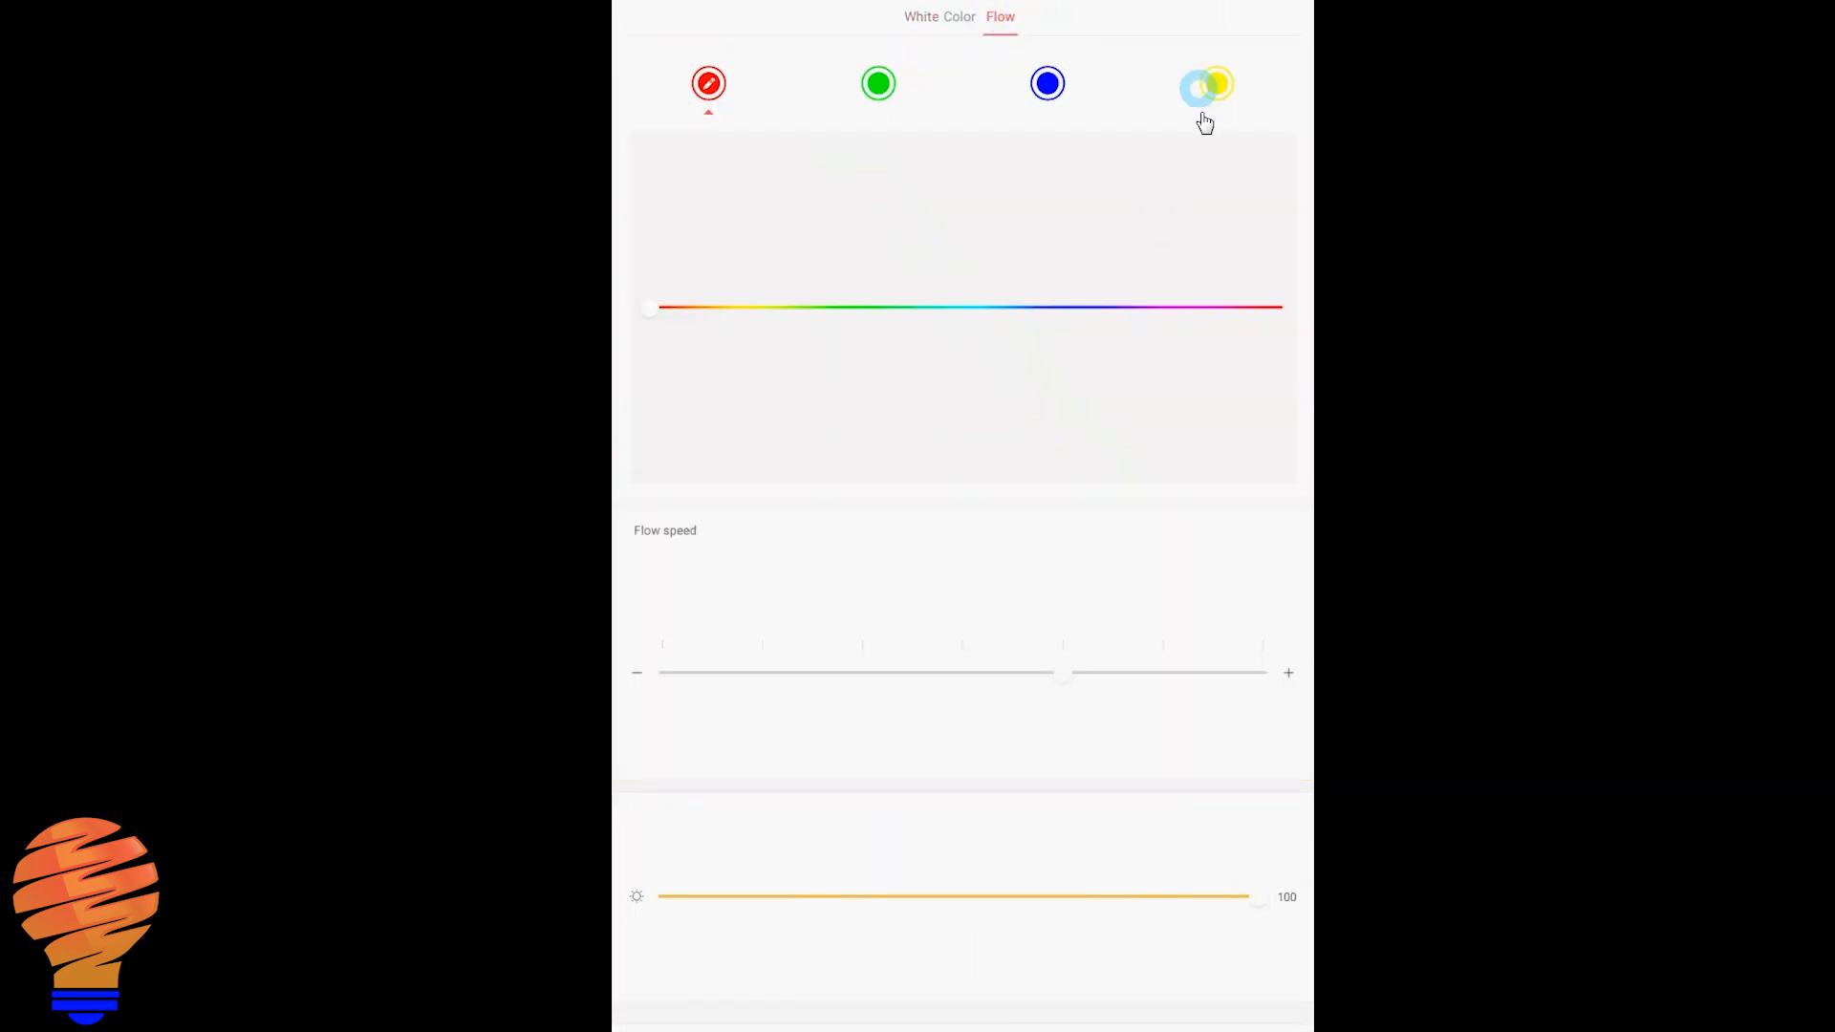
left_click_drag(1062, 672, 1266, 673)
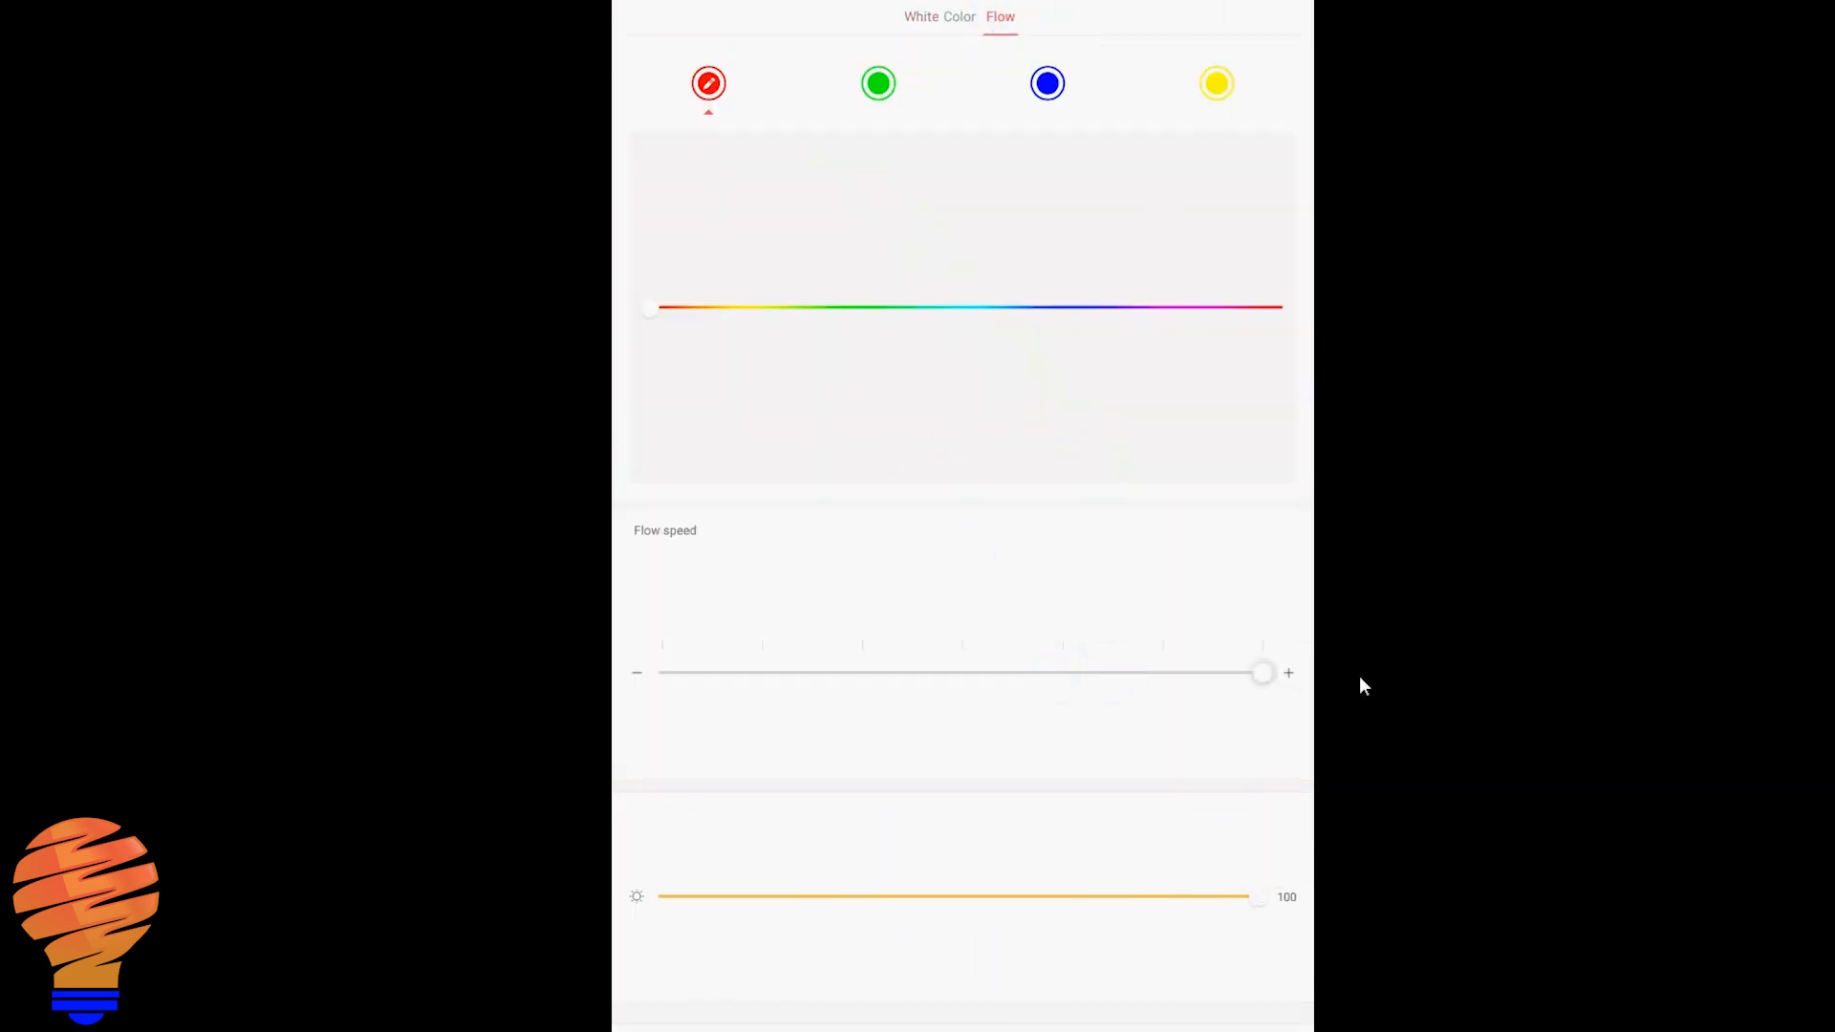
left_click(1140, 1027)
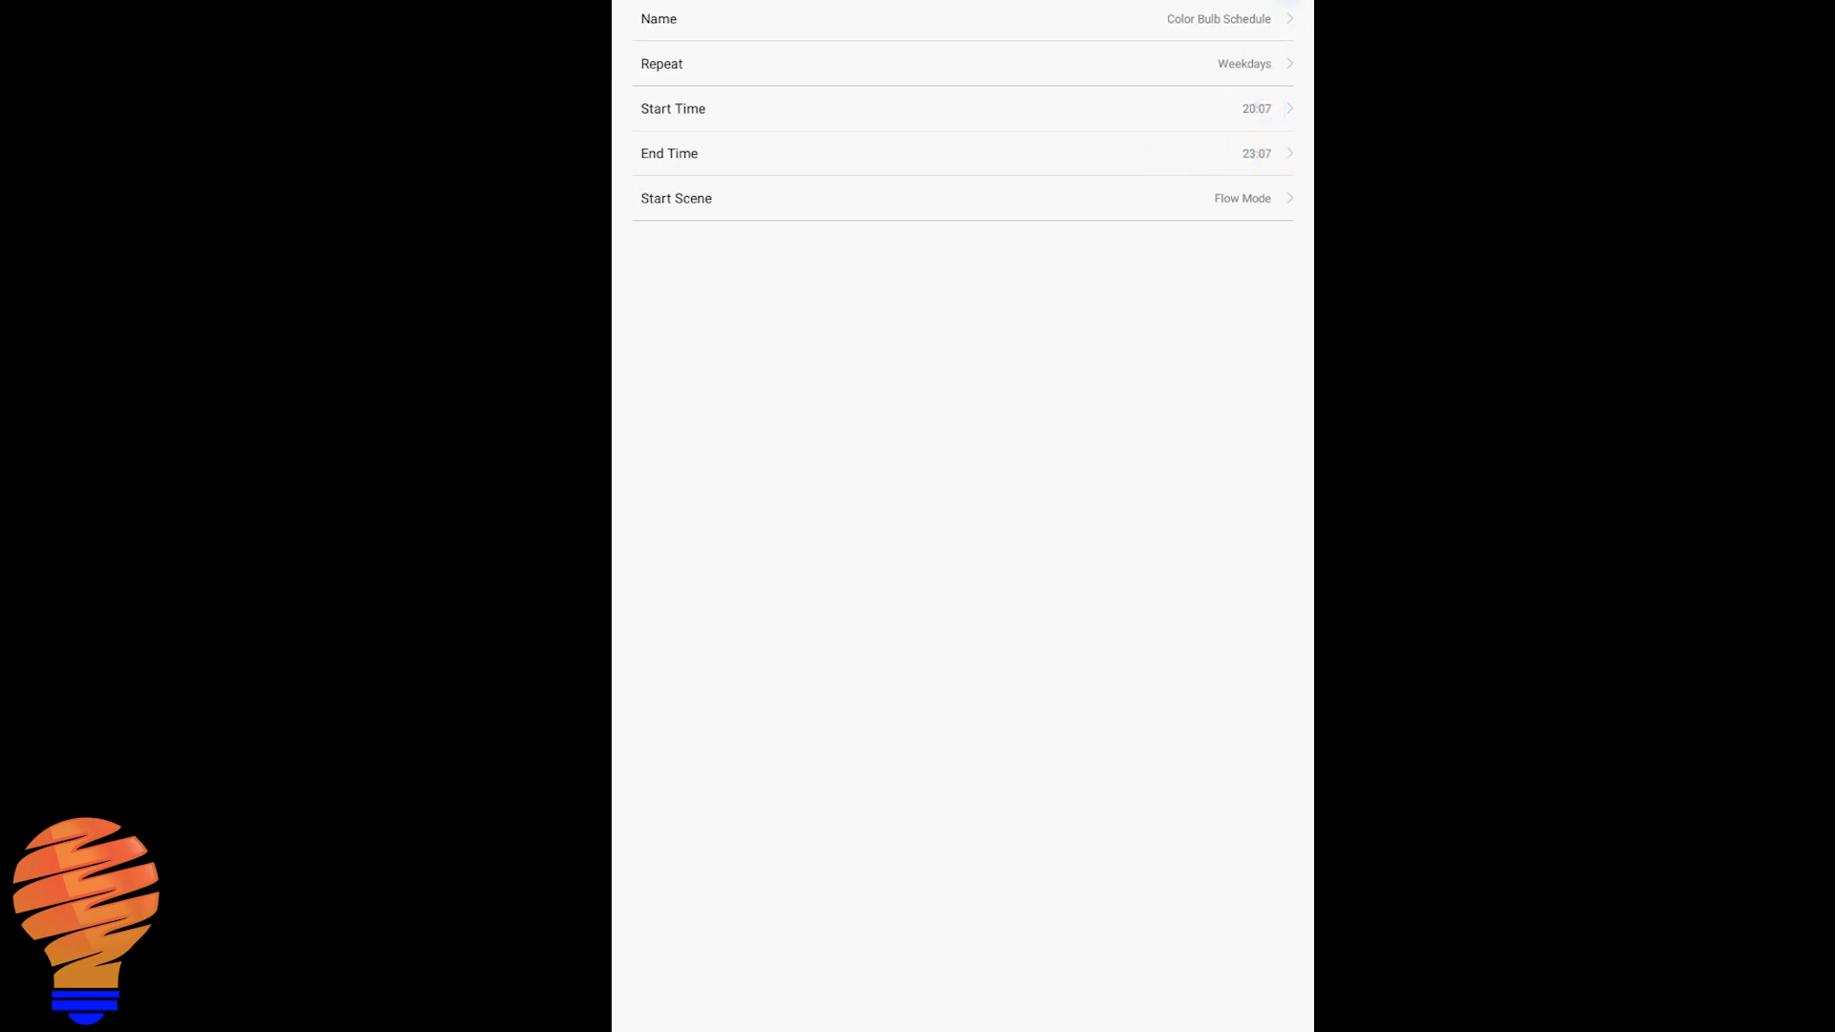
key("Escape")
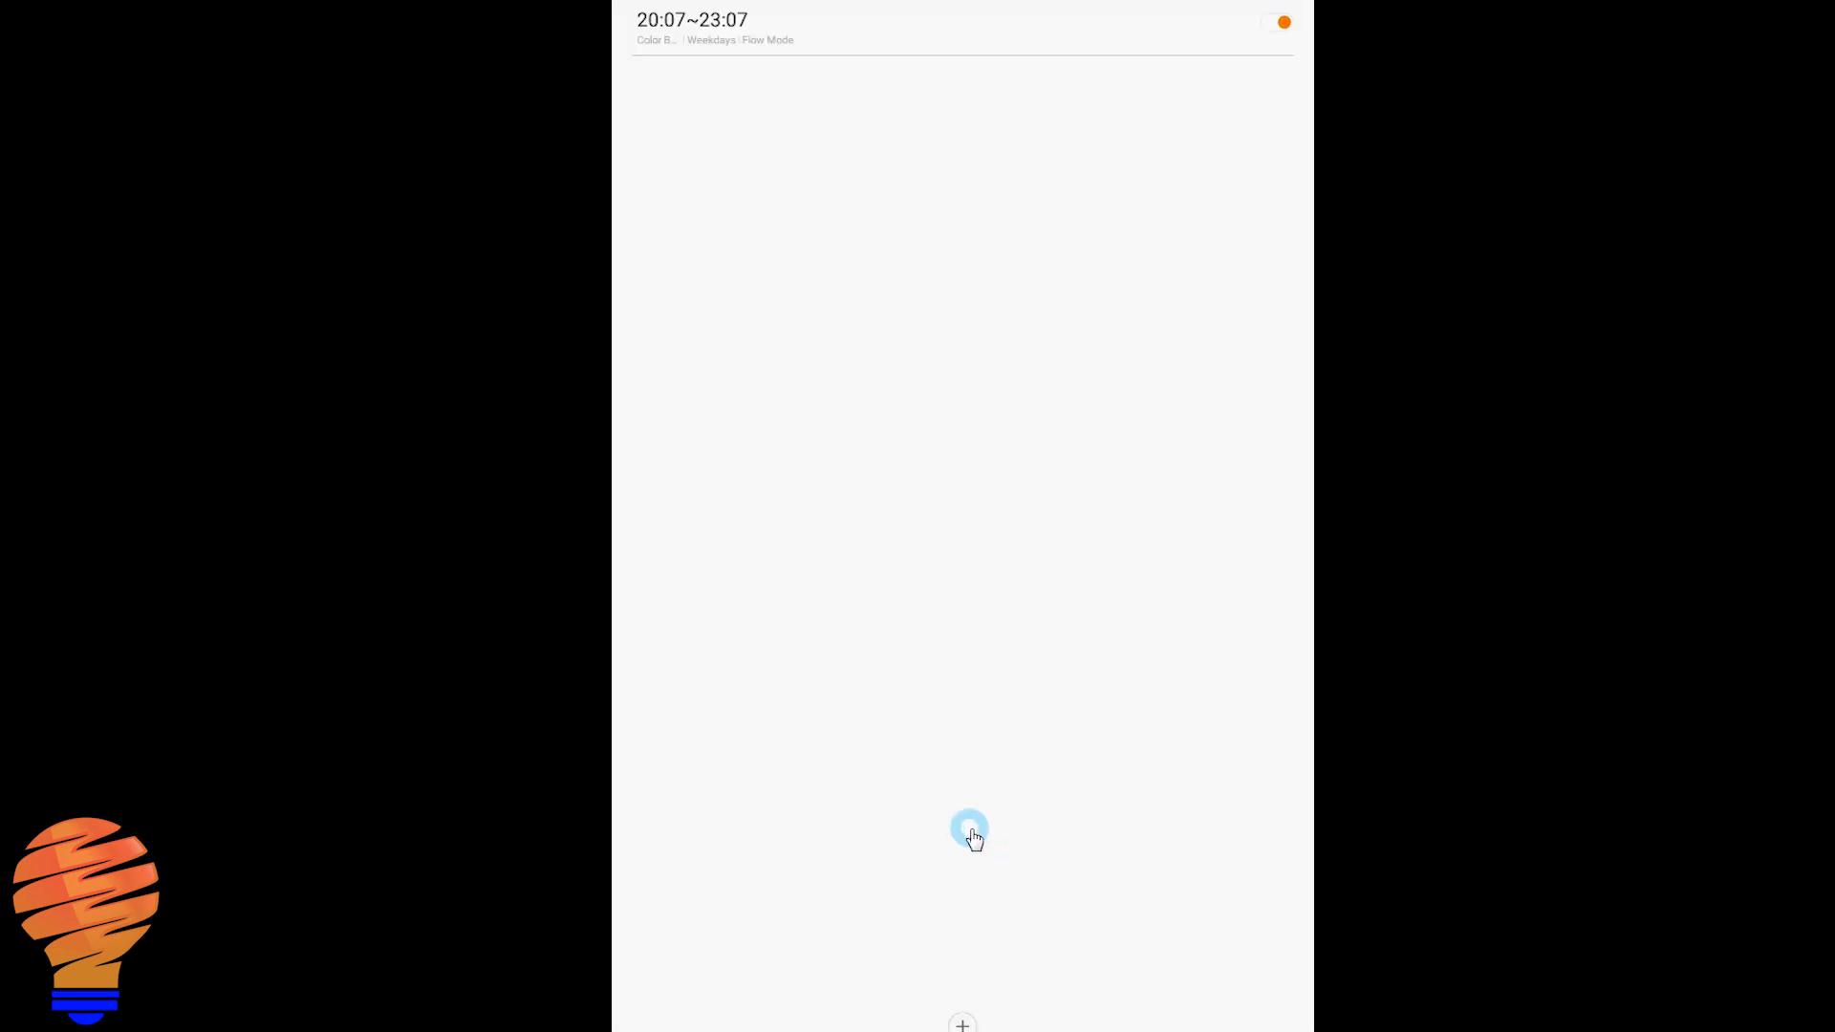
left_click(1279, 25)
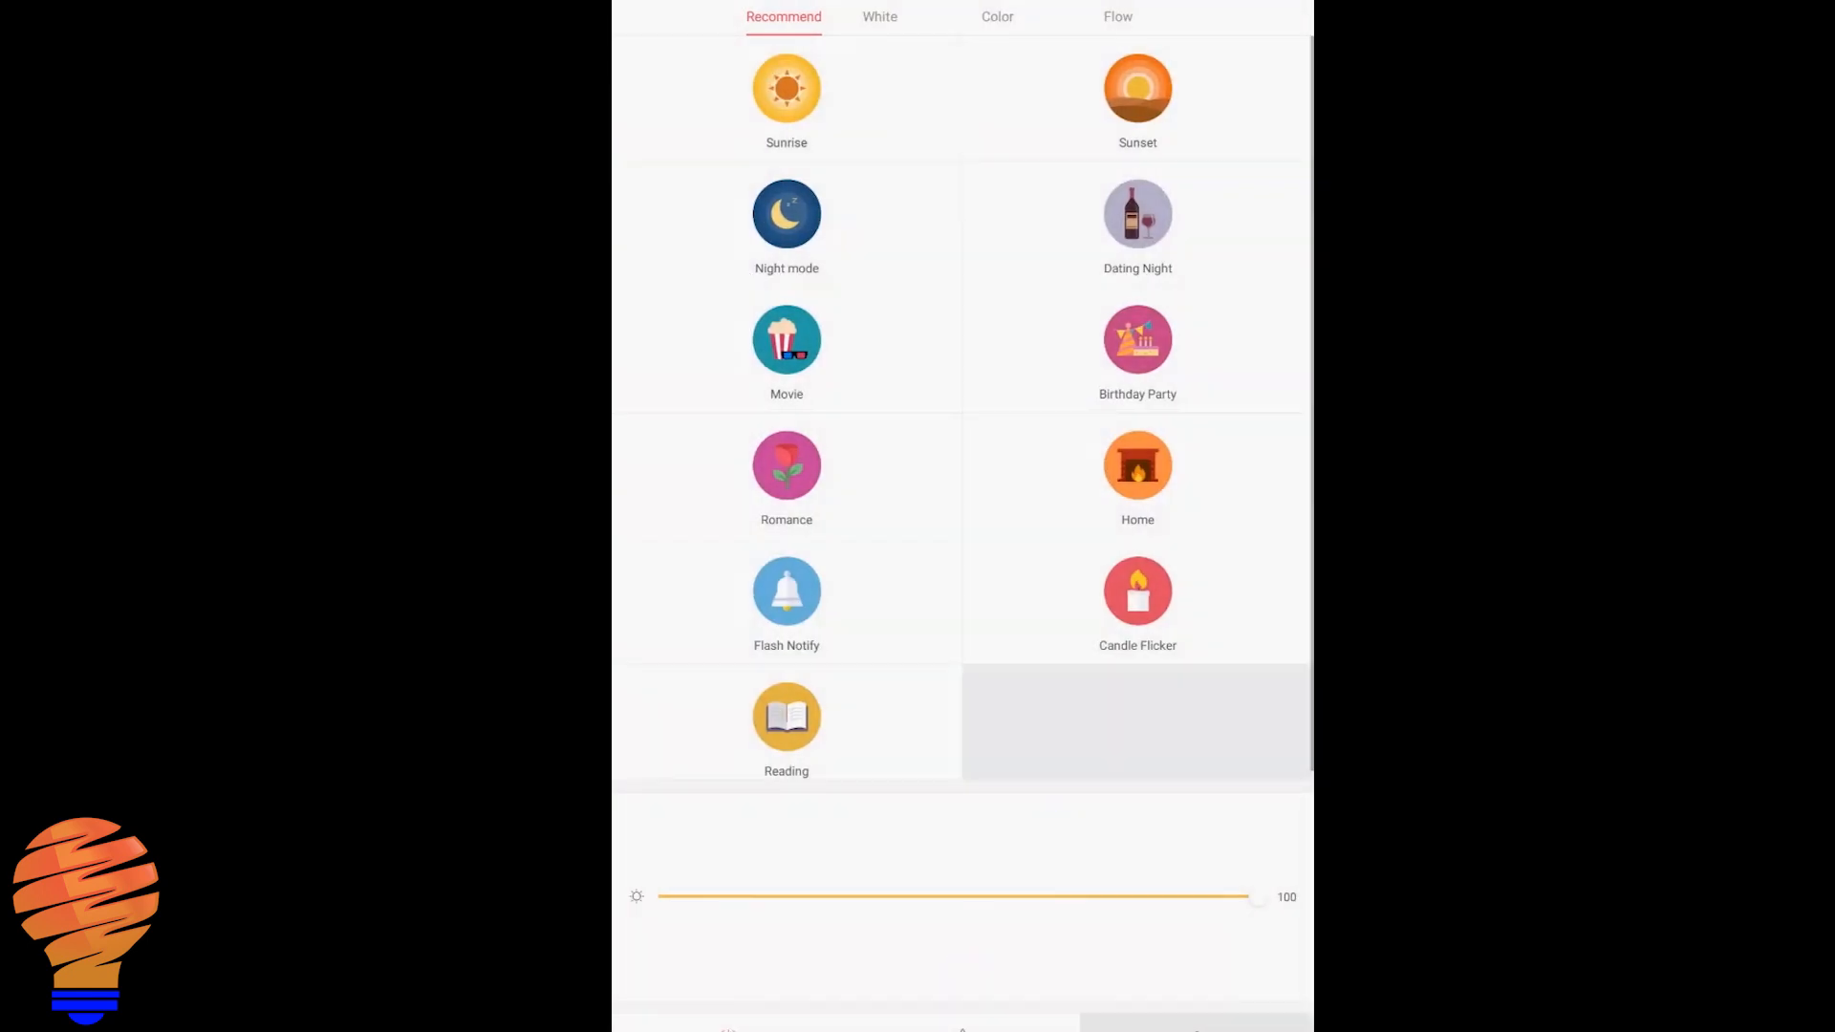
Step: Start the music-driven colour flow and allow the app to record audio
left_click(1191, 906)
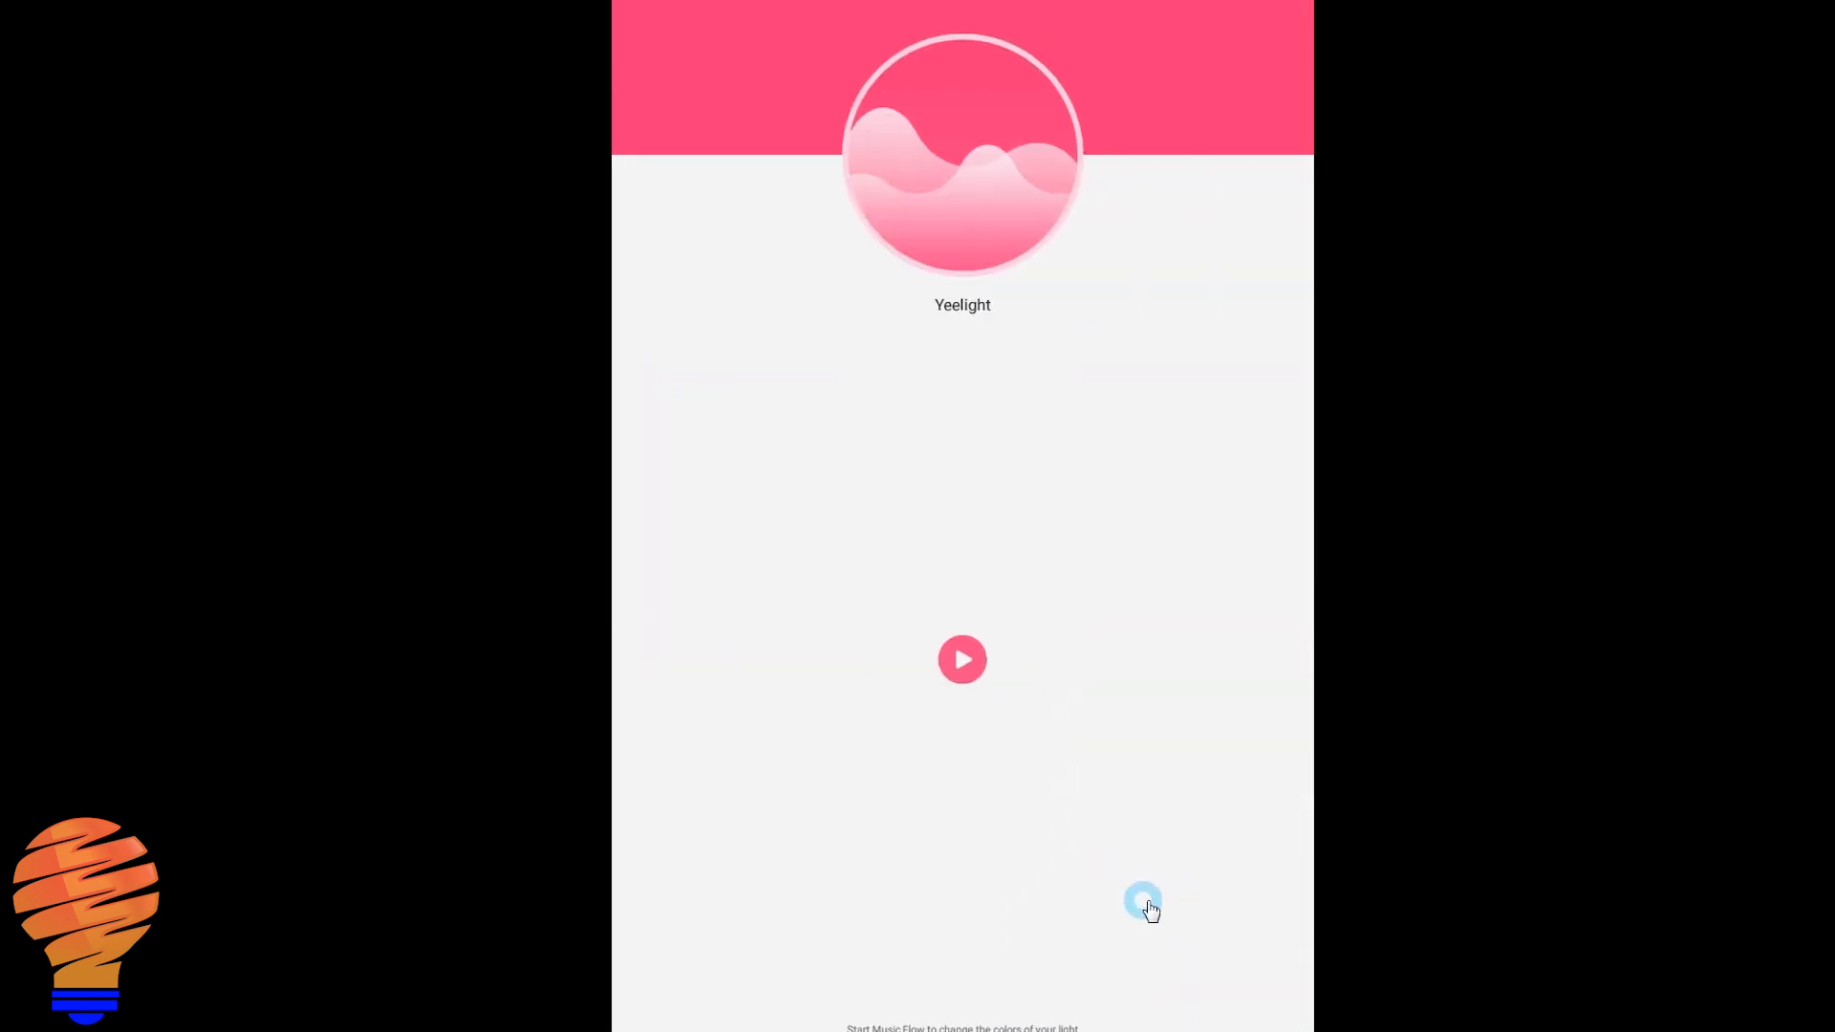
left_click(962, 661)
left_click(1080, 538)
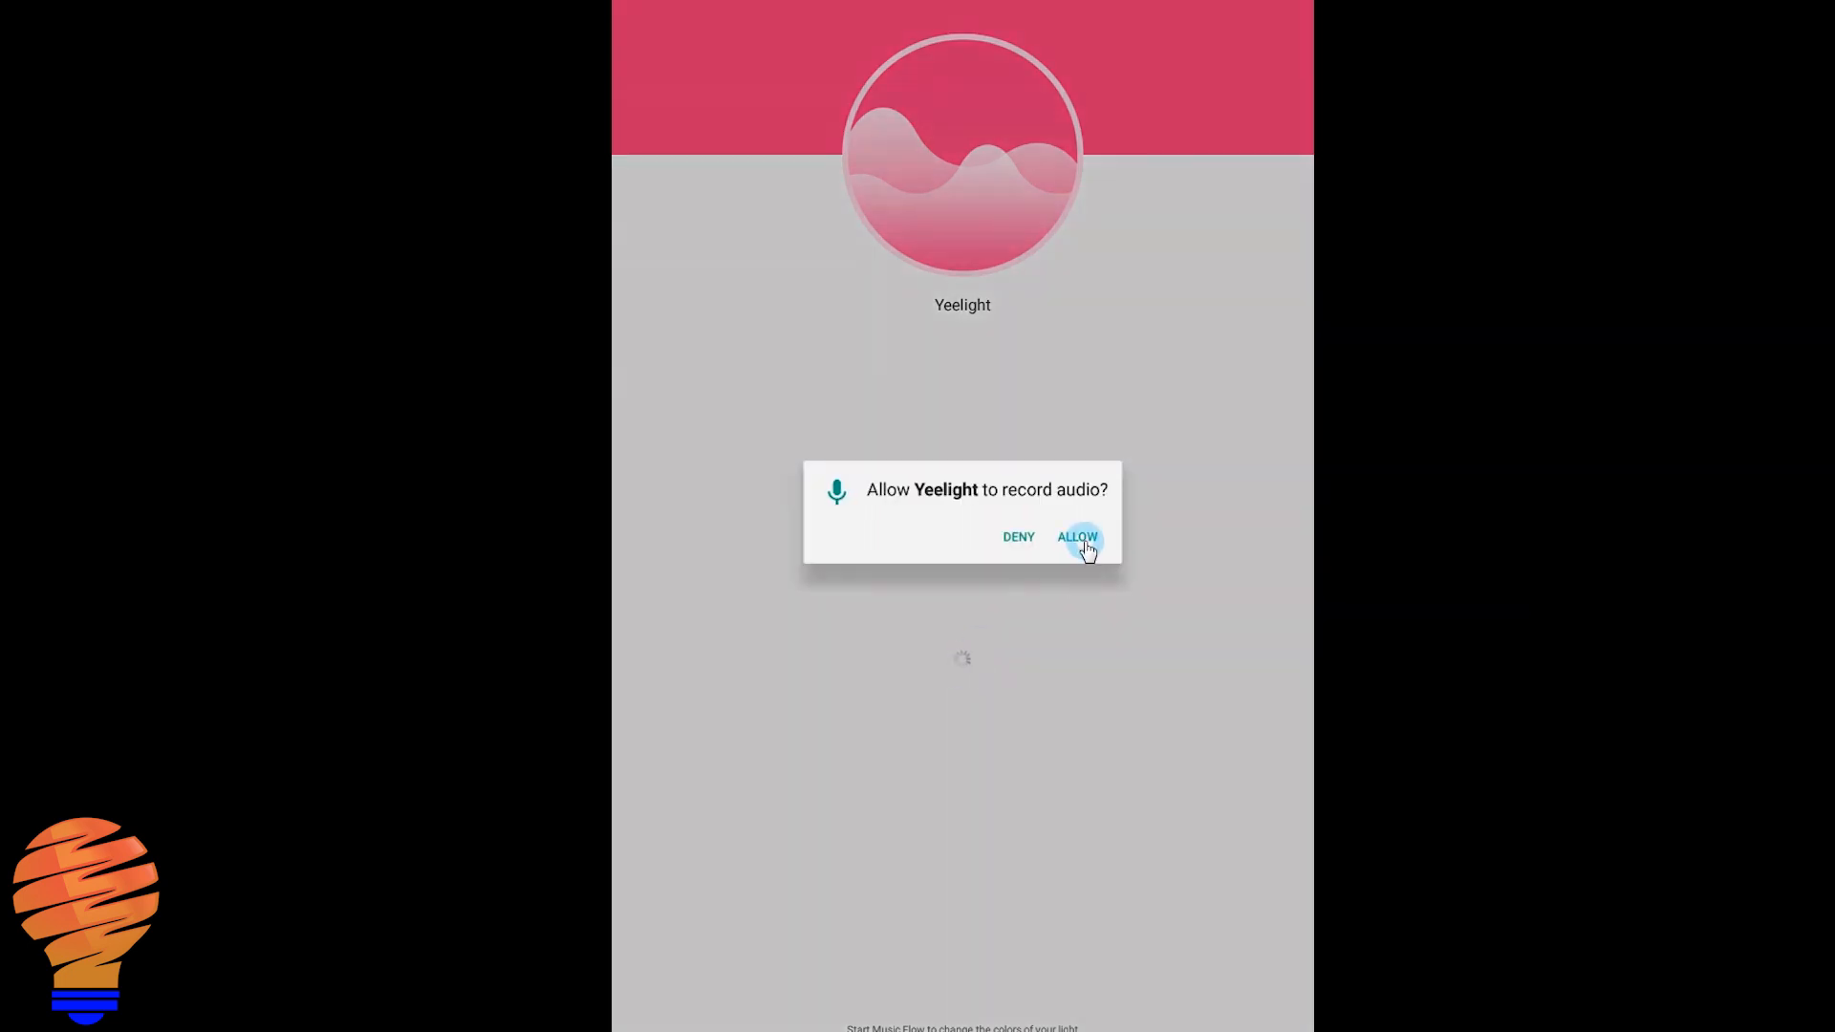